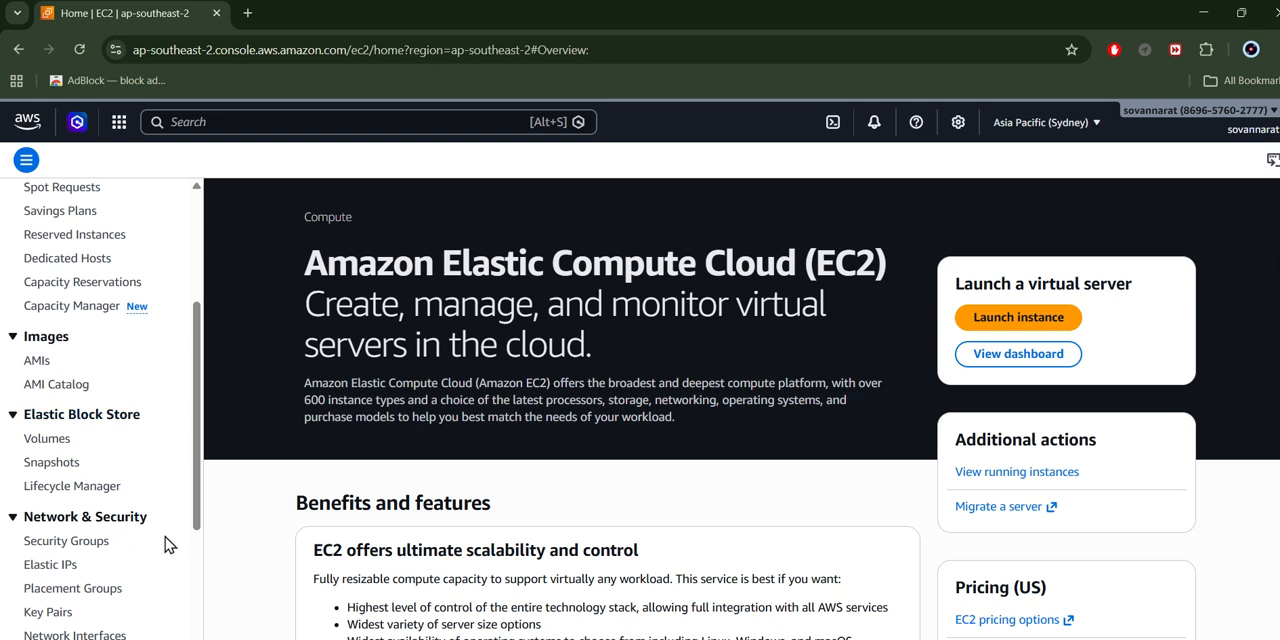
- Start a new EC2 security group and enter "OWN_Seruritu Group" as its name
left_click(68, 541)
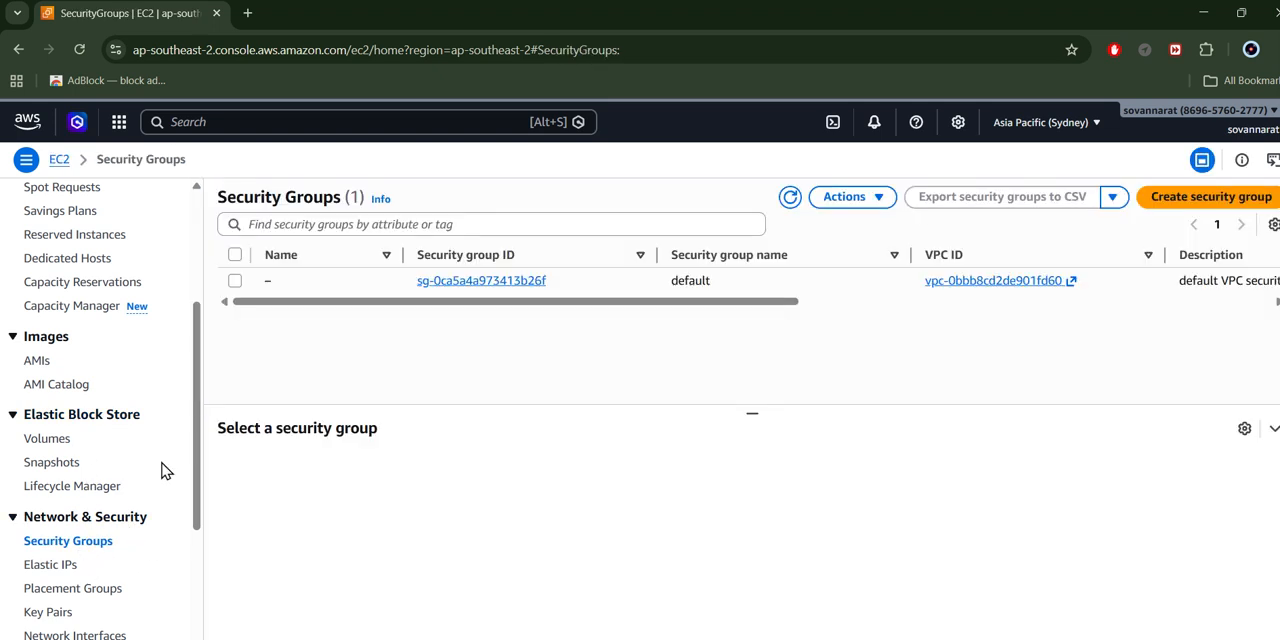
left_click(1158, 194)
scroll(717, 291, "down", 3)
scroll(203, 406, "down", 2)
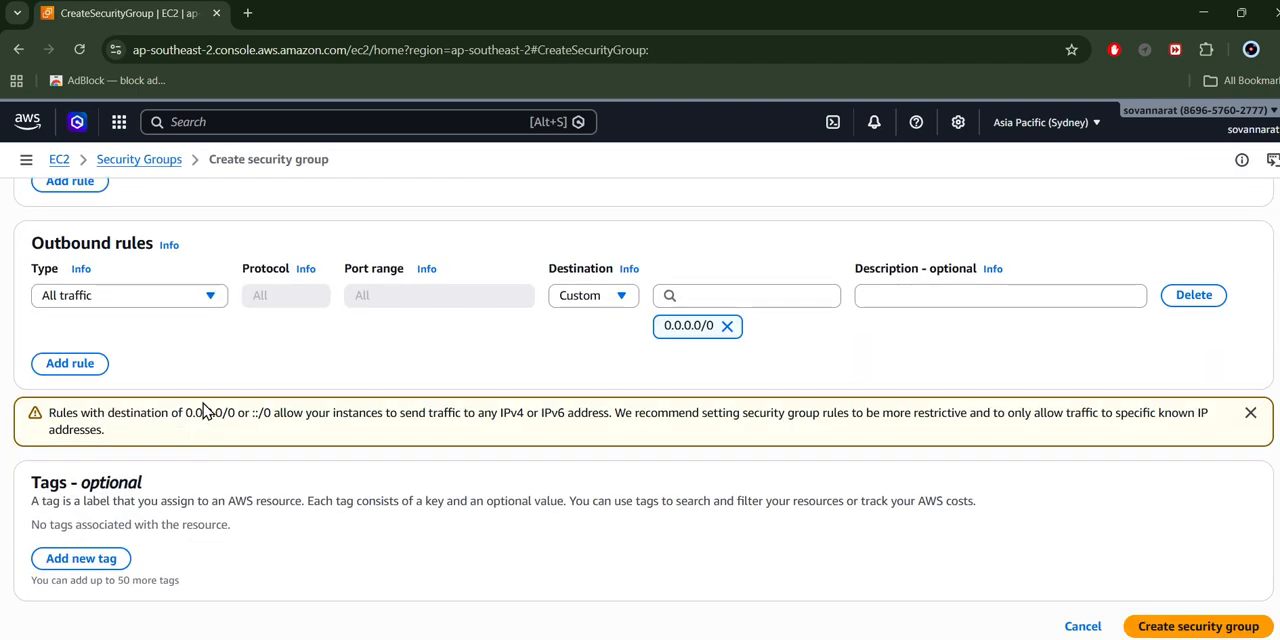
scroll(220, 409, "up", 5)
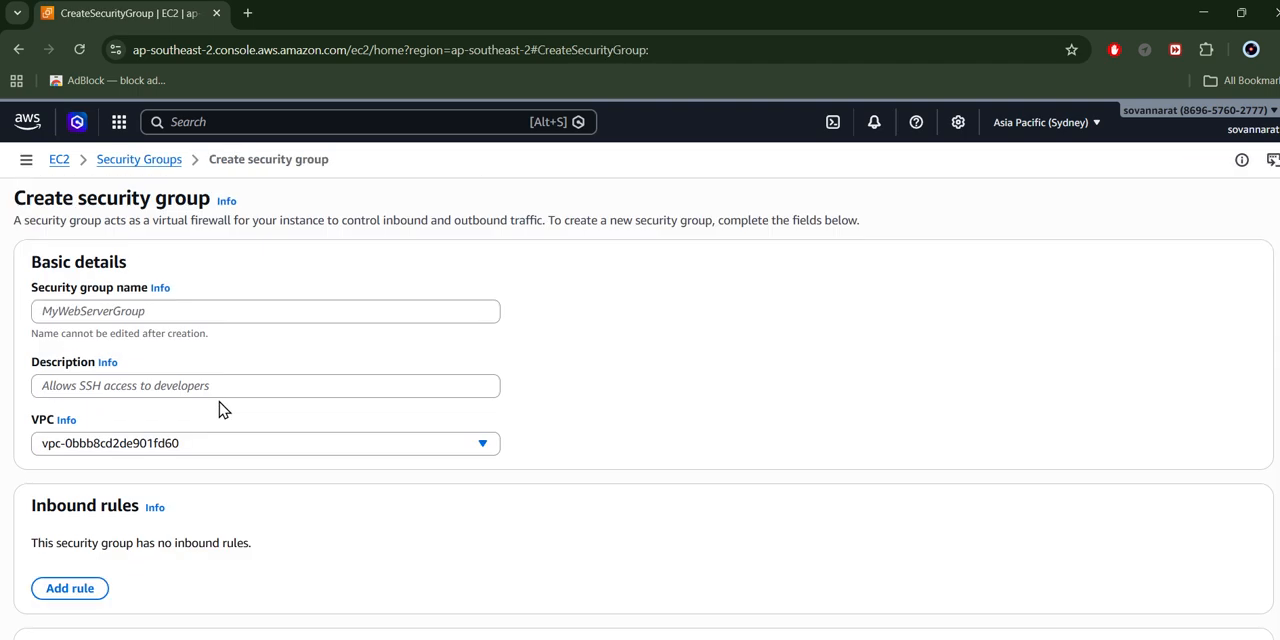
left_click(261, 306)
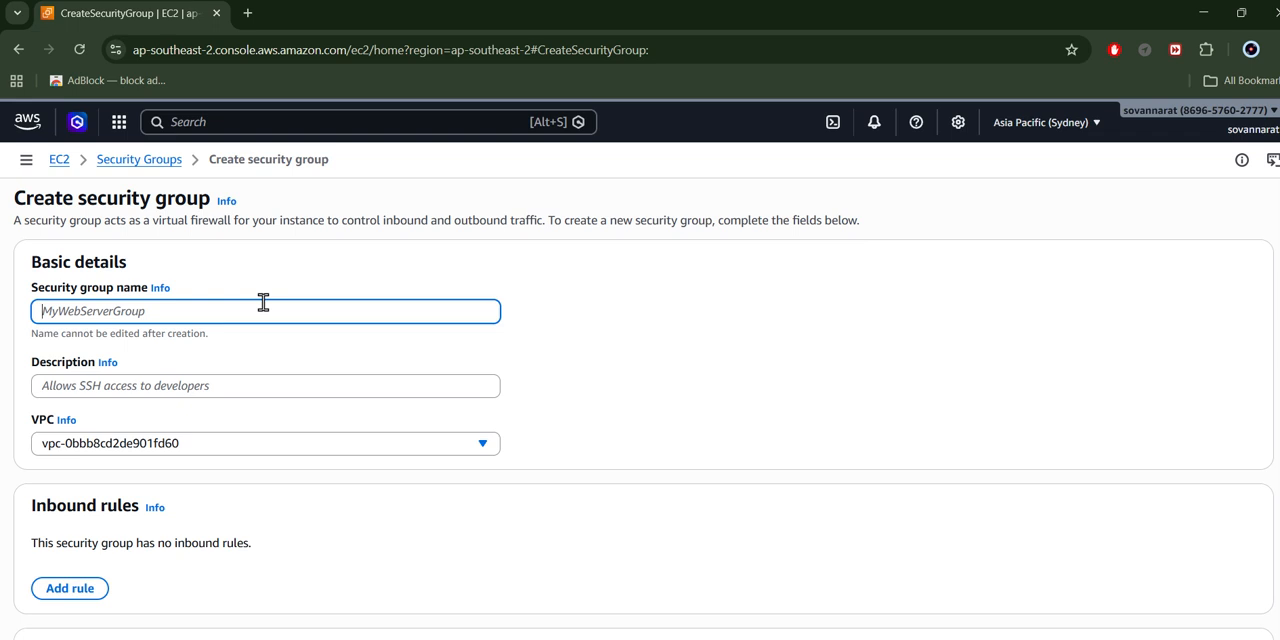
type("Oe")
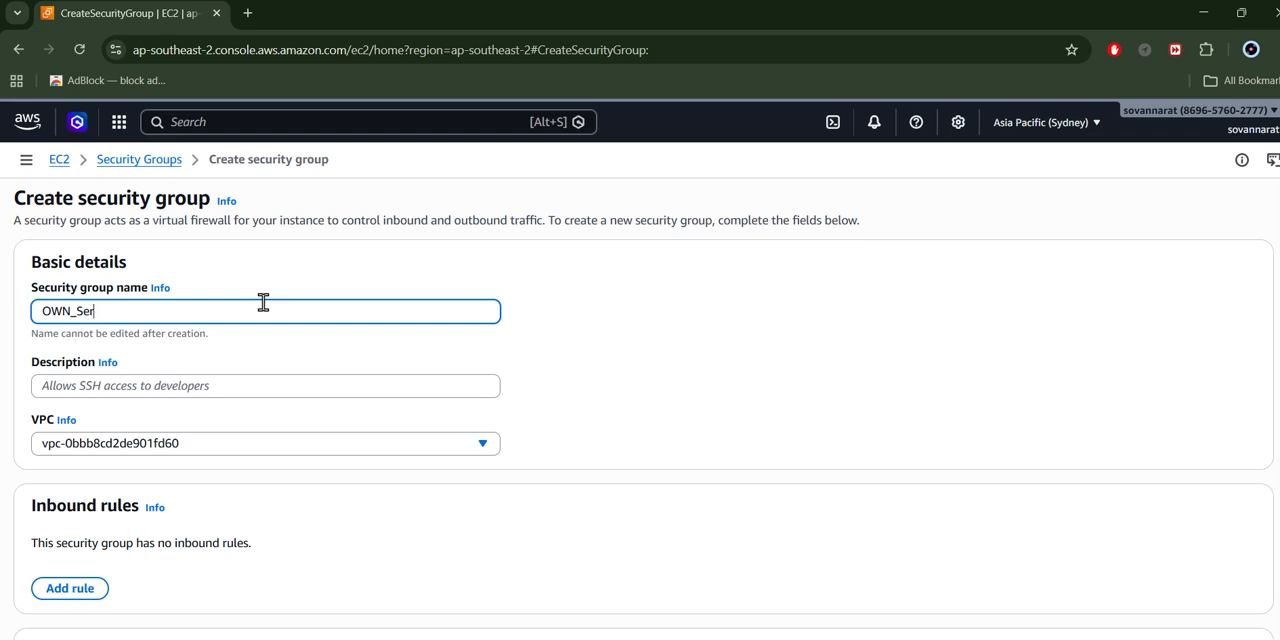
type("uritu Group")
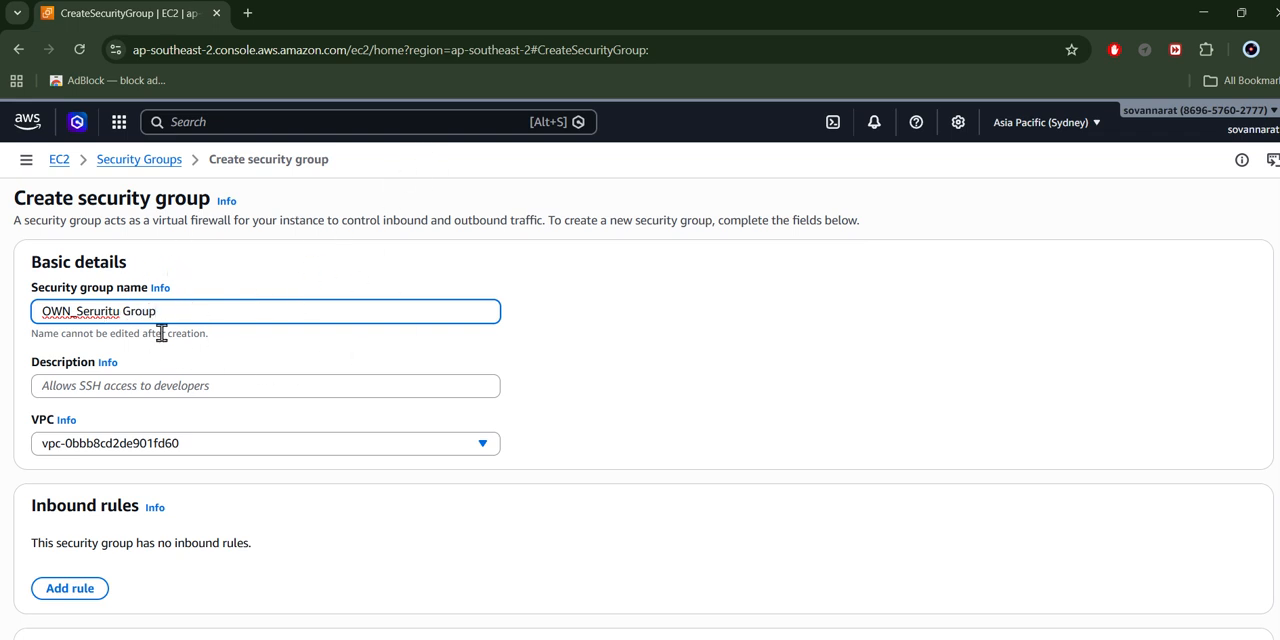
left_click(217, 386)
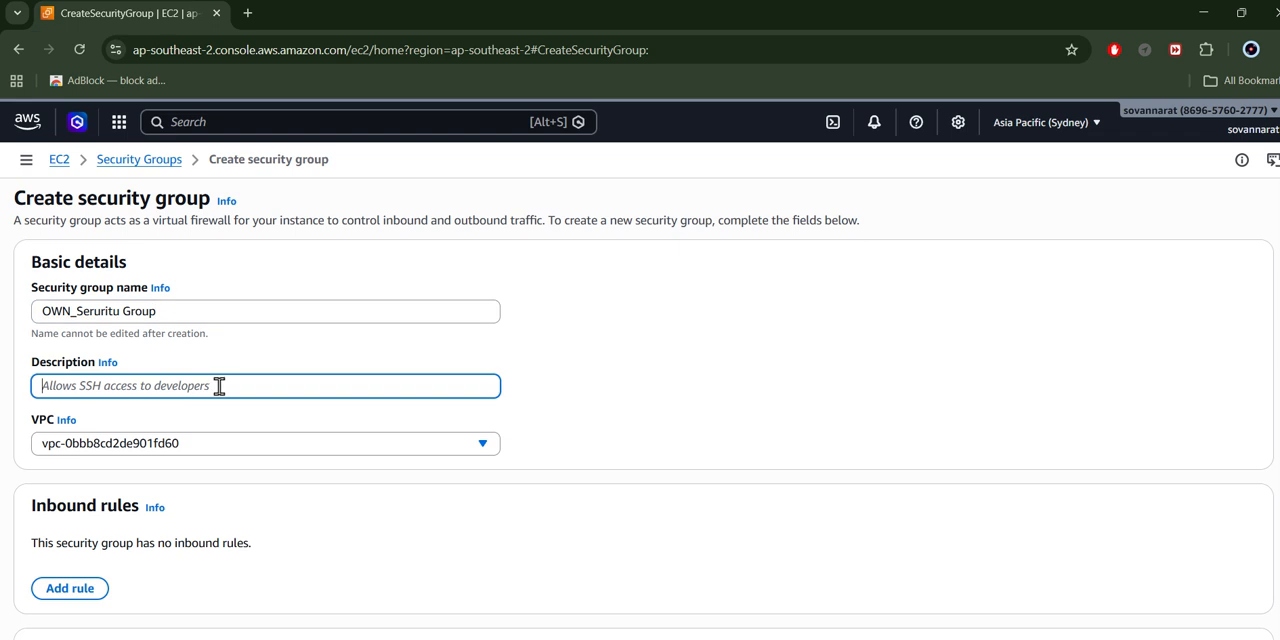
- Check the outbound rule's destination CIDR options for the new security group and leave the form without creating the group
scroll(476, 381, "down", 2)
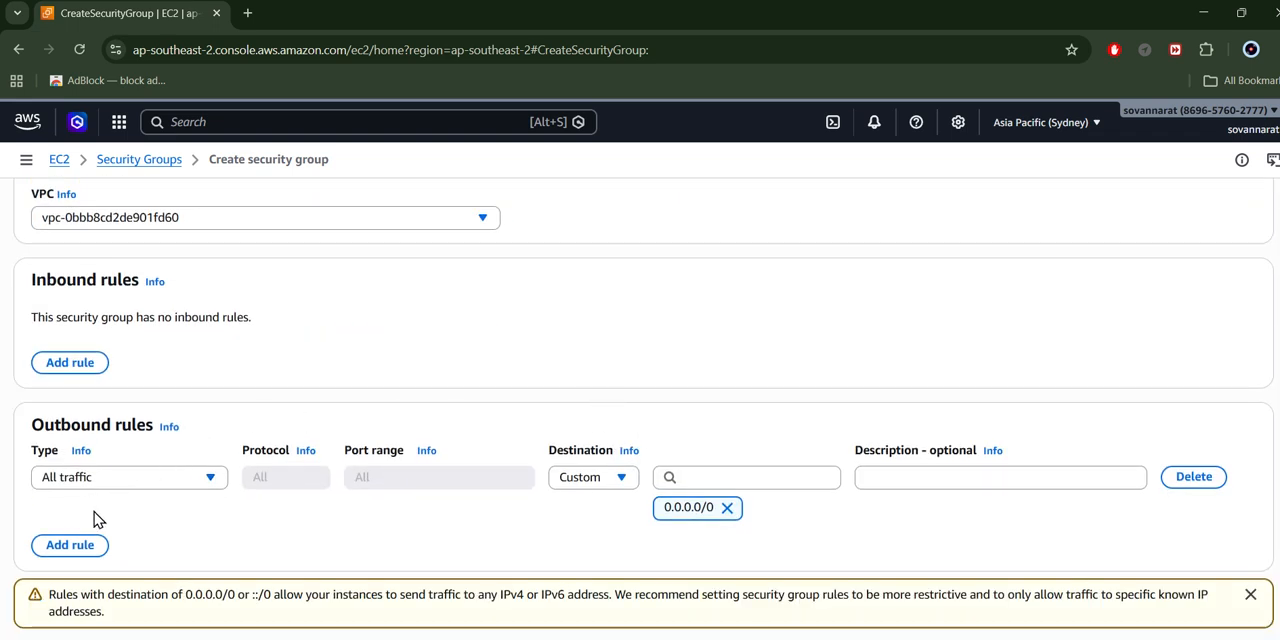
left_click(703, 480)
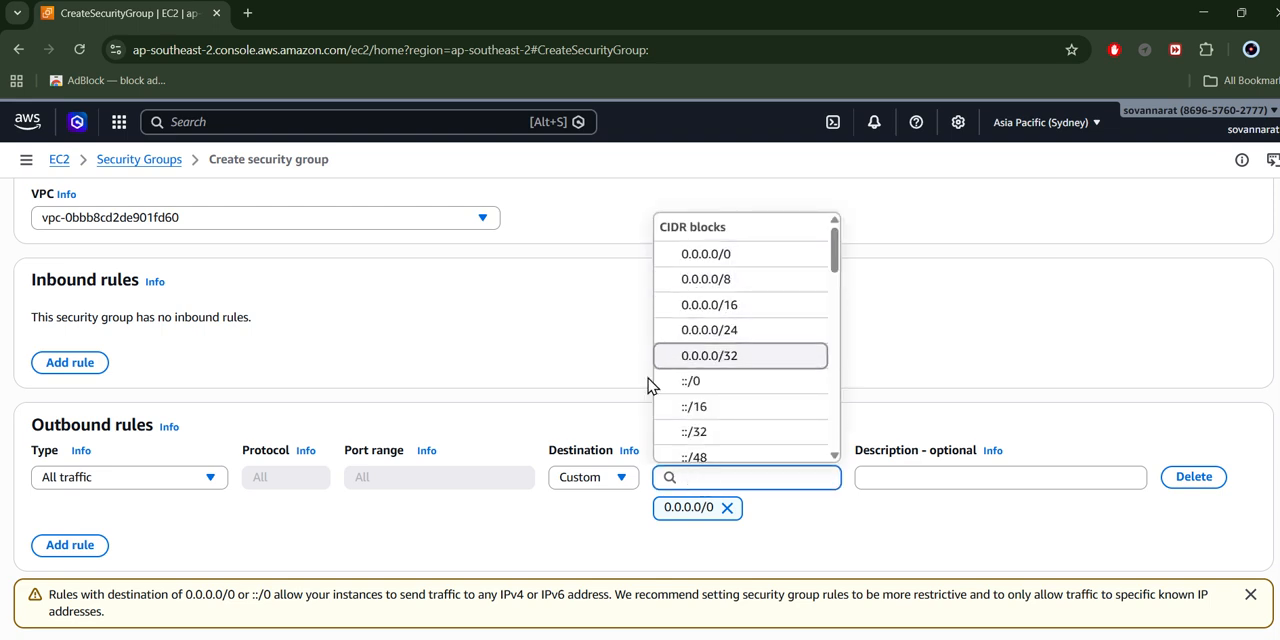
left_click(760, 551)
scroll(760, 551, "down", 2)
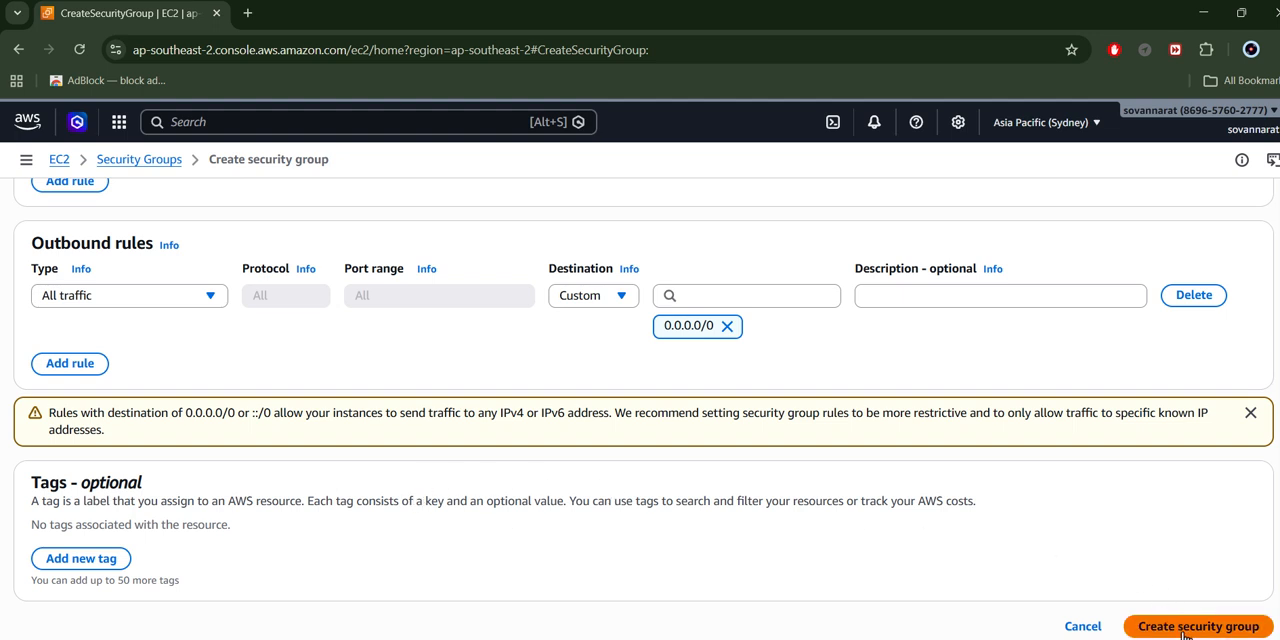
left_click(568, 36)
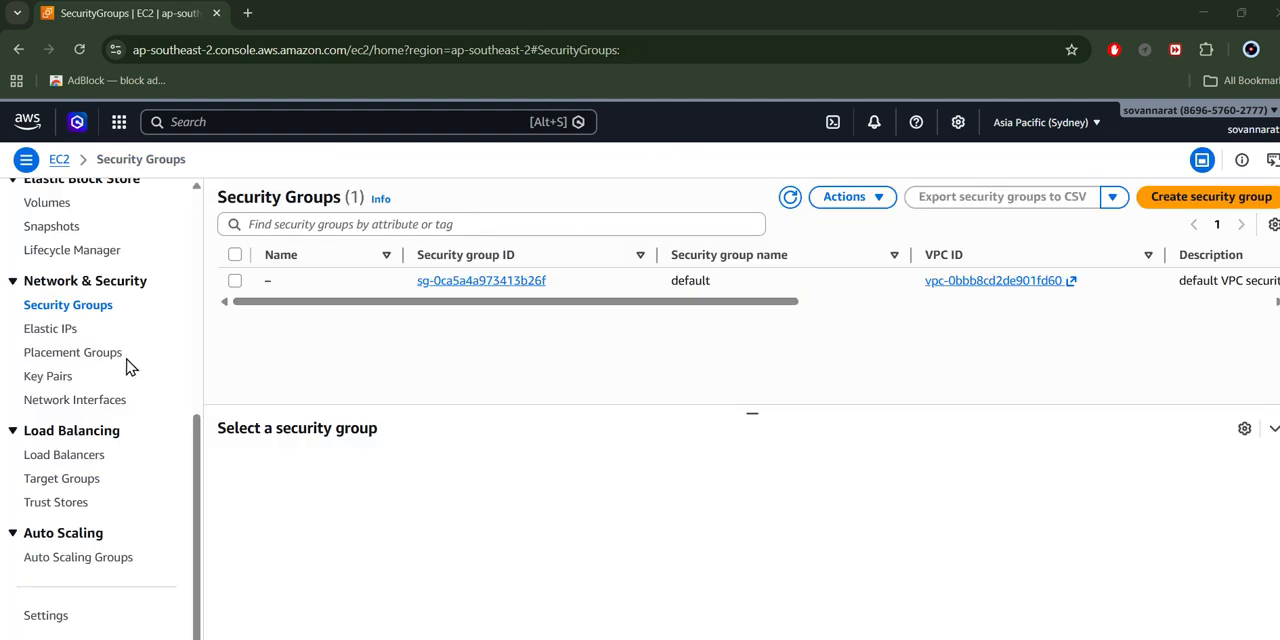
- Start launching a new EC2 instance and name it "FTPServer_Instant"
scroll(86, 405, "up", 5)
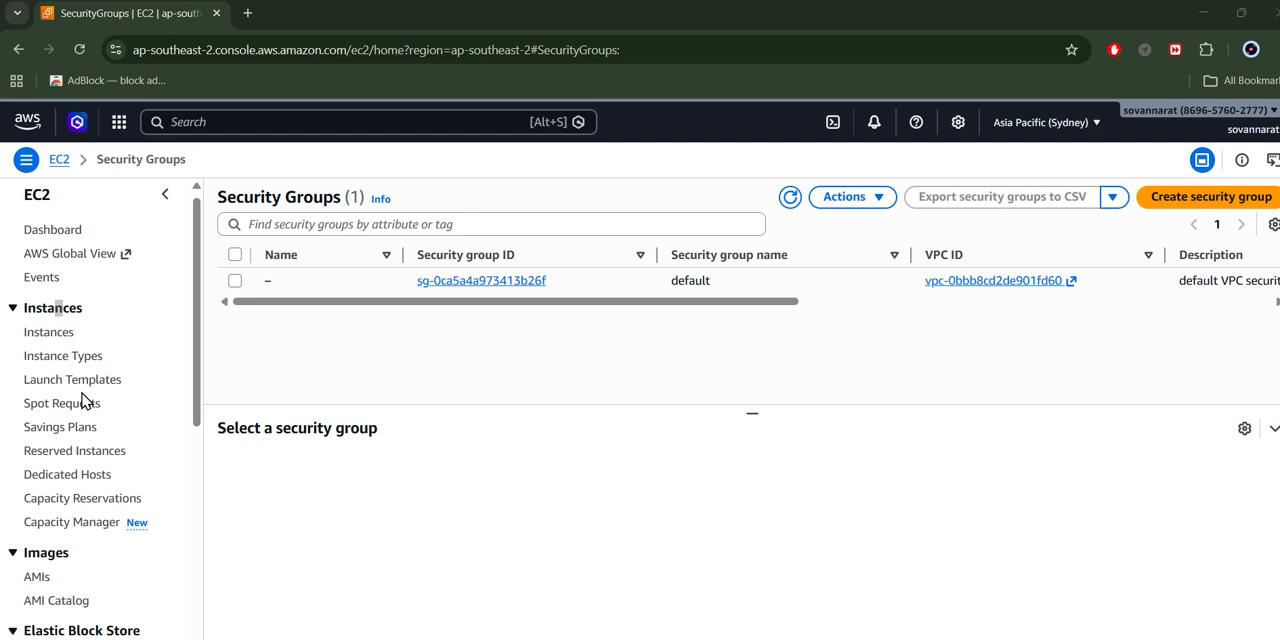
left_click(55, 336)
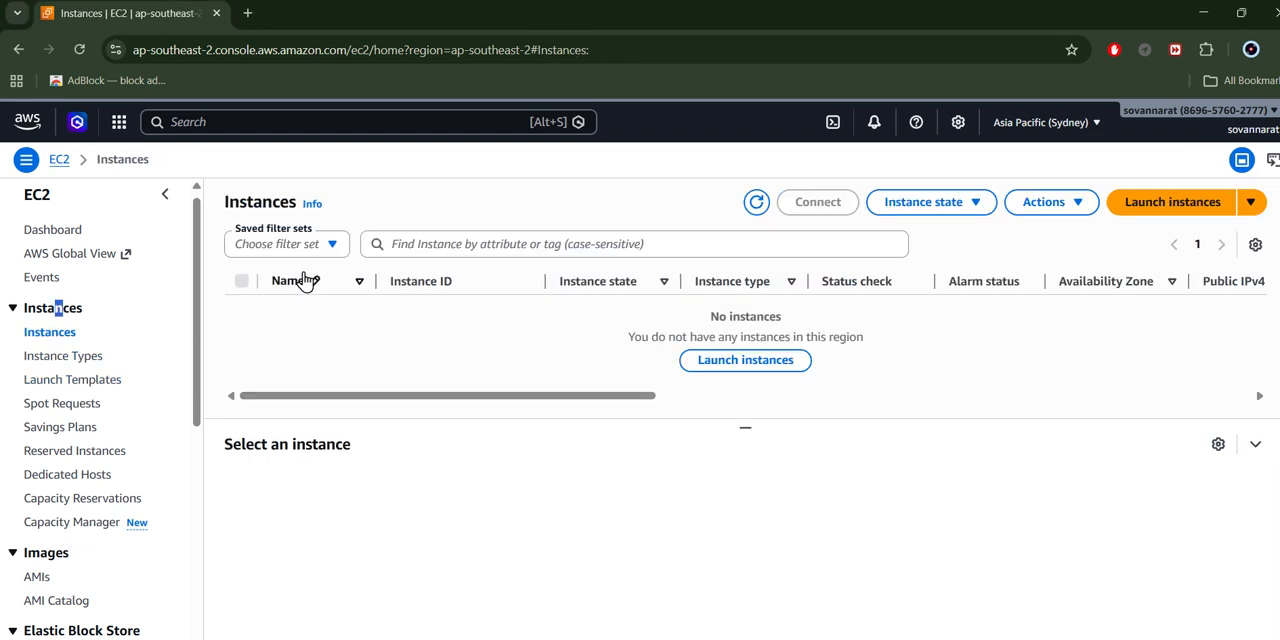
left_click(1176, 214)
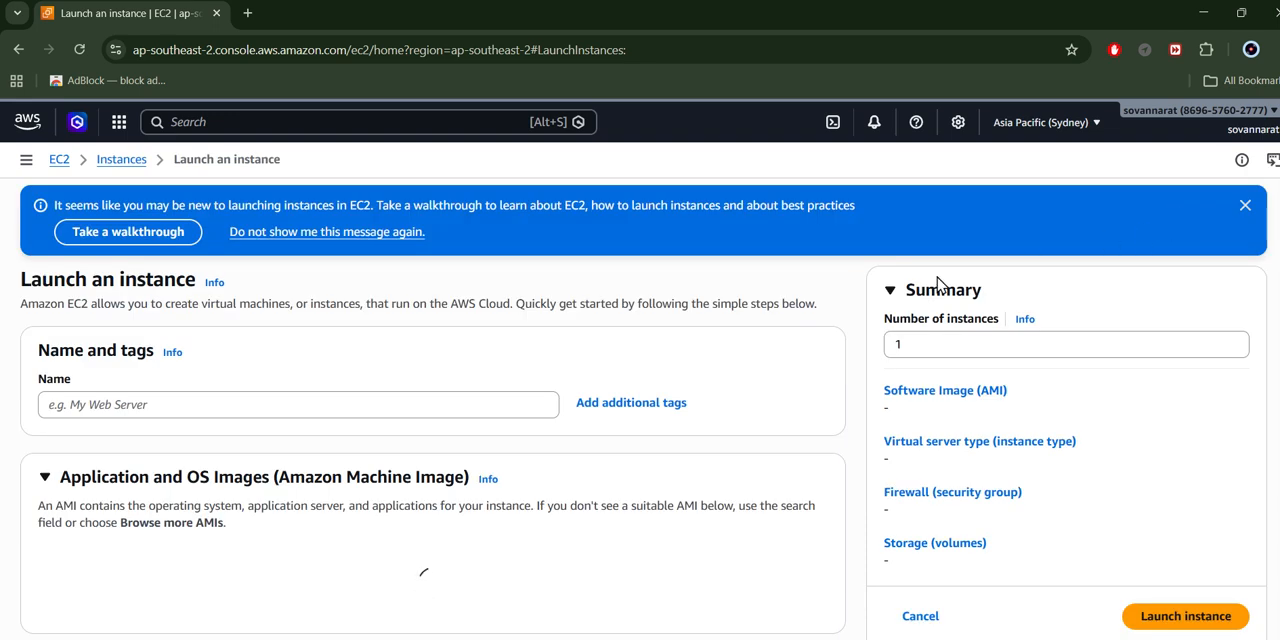
left_click(288, 400)
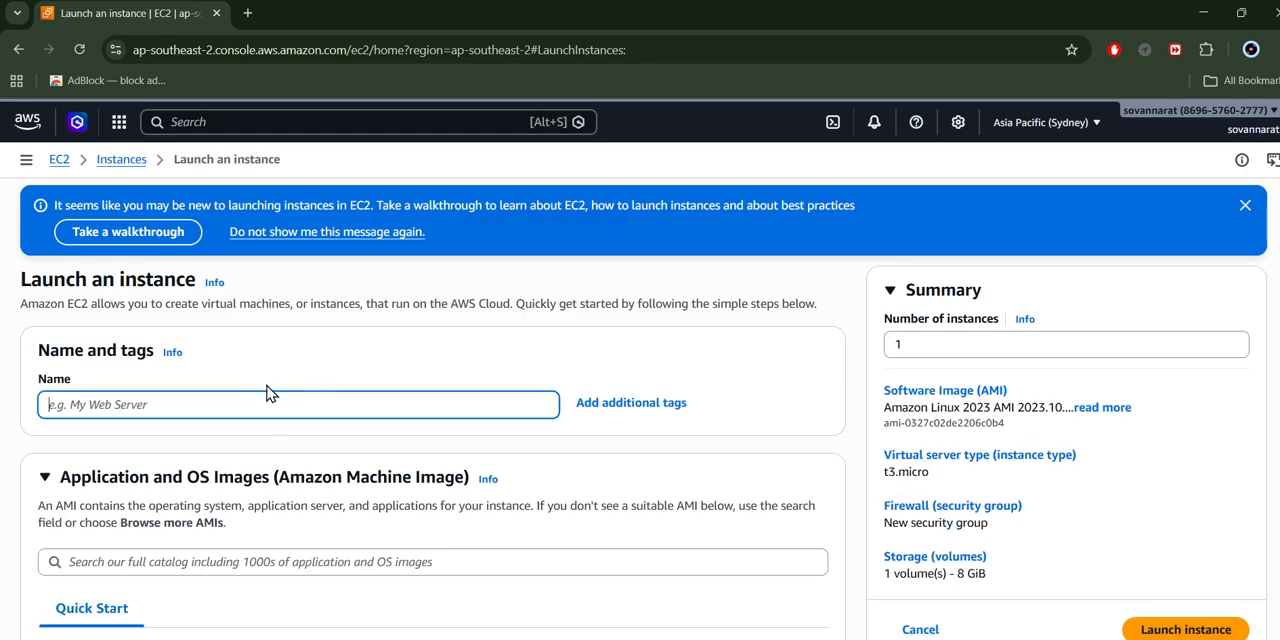
type("FTPServer_Instant")
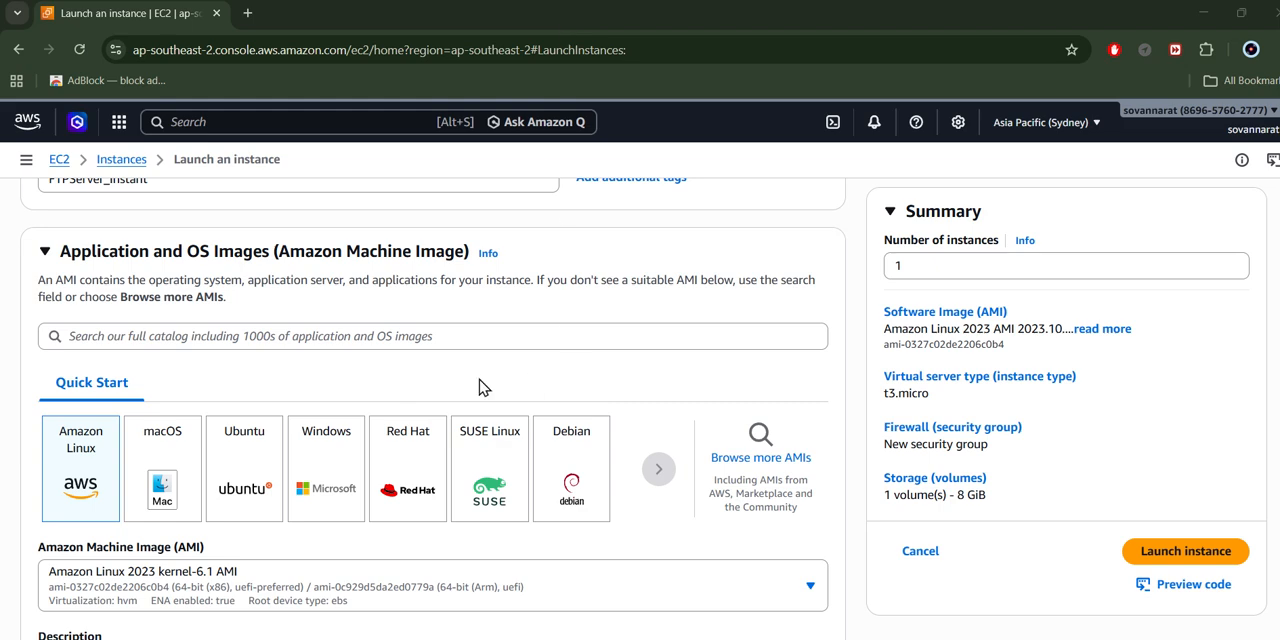
- Choose Ubuntu Server 24.04 LTS (HVM), SSD Volume Type as the instance's machine image
scroll(400, 406, "up", 3)
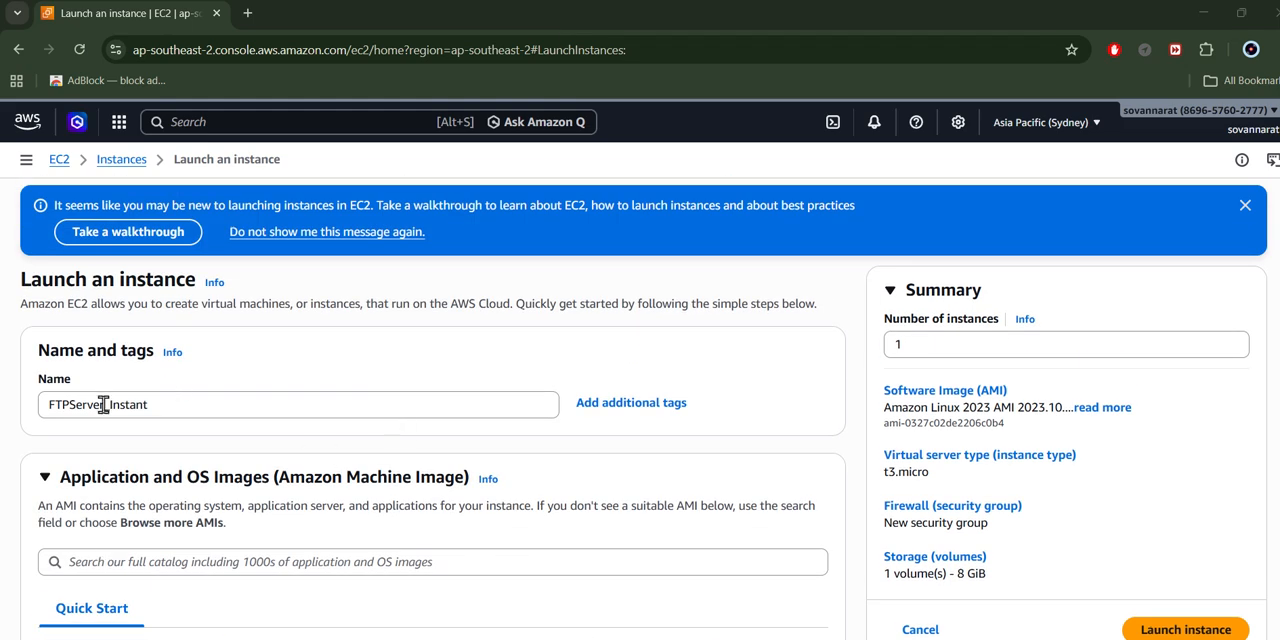
scroll(163, 454, "down", 5)
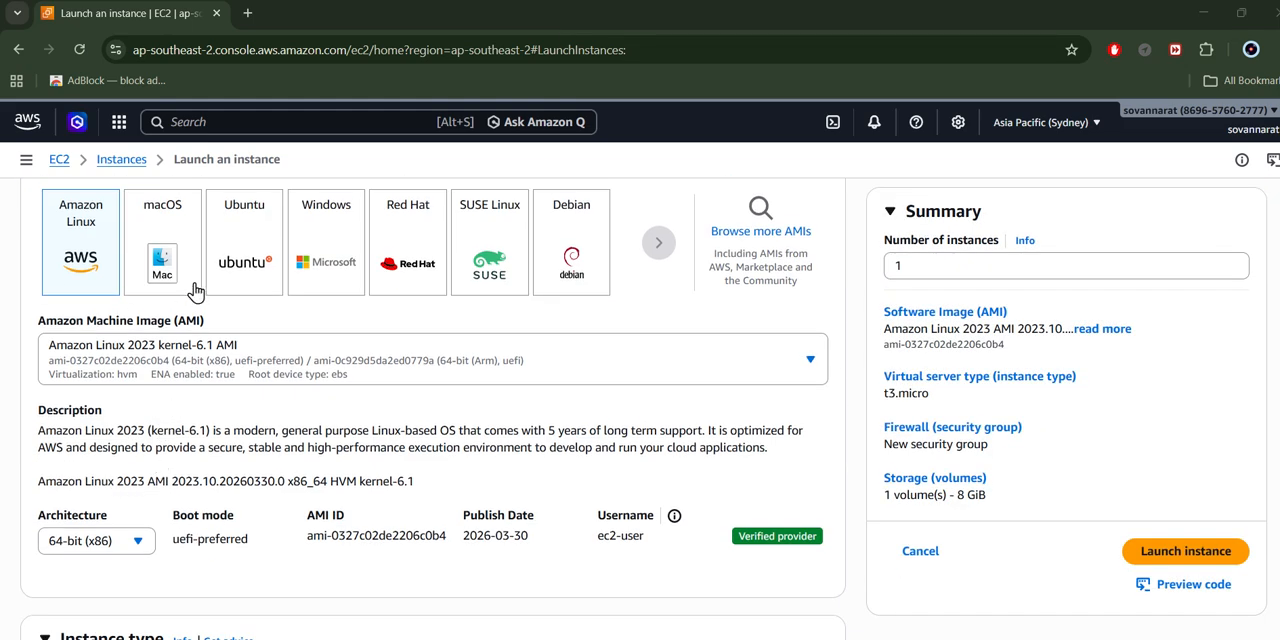
left_click(242, 262)
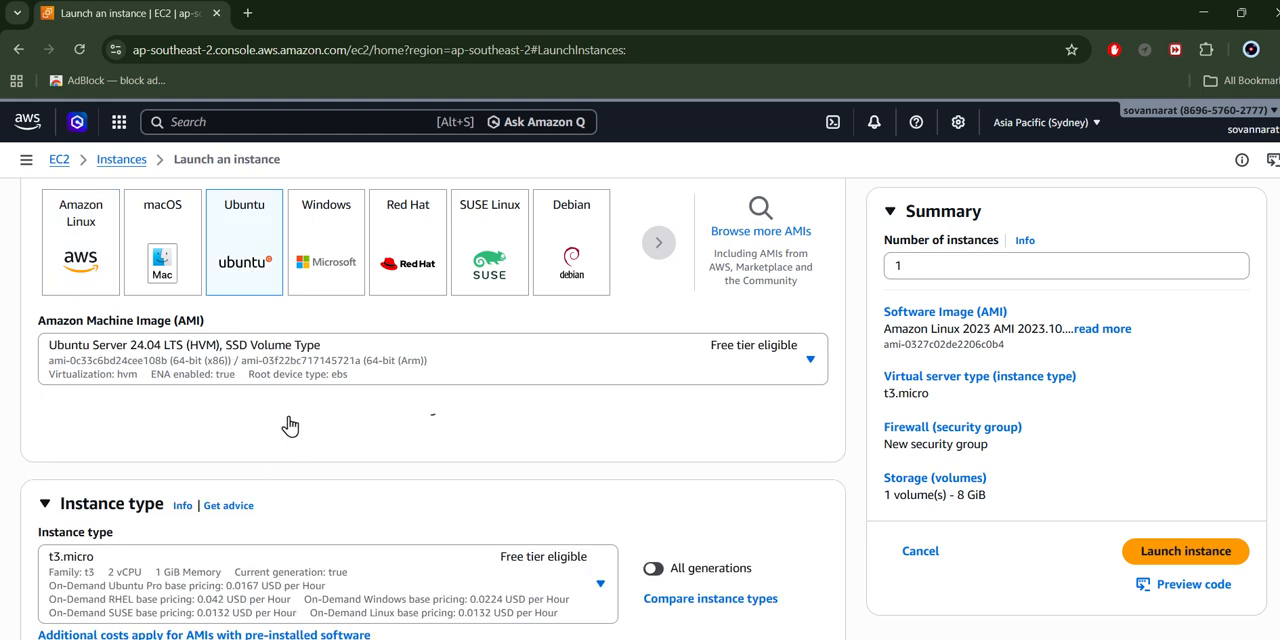
- Review the instance's firewall rules, network settings, storage configuration and expanded advanced details
scroll(177, 534, "down", 10)
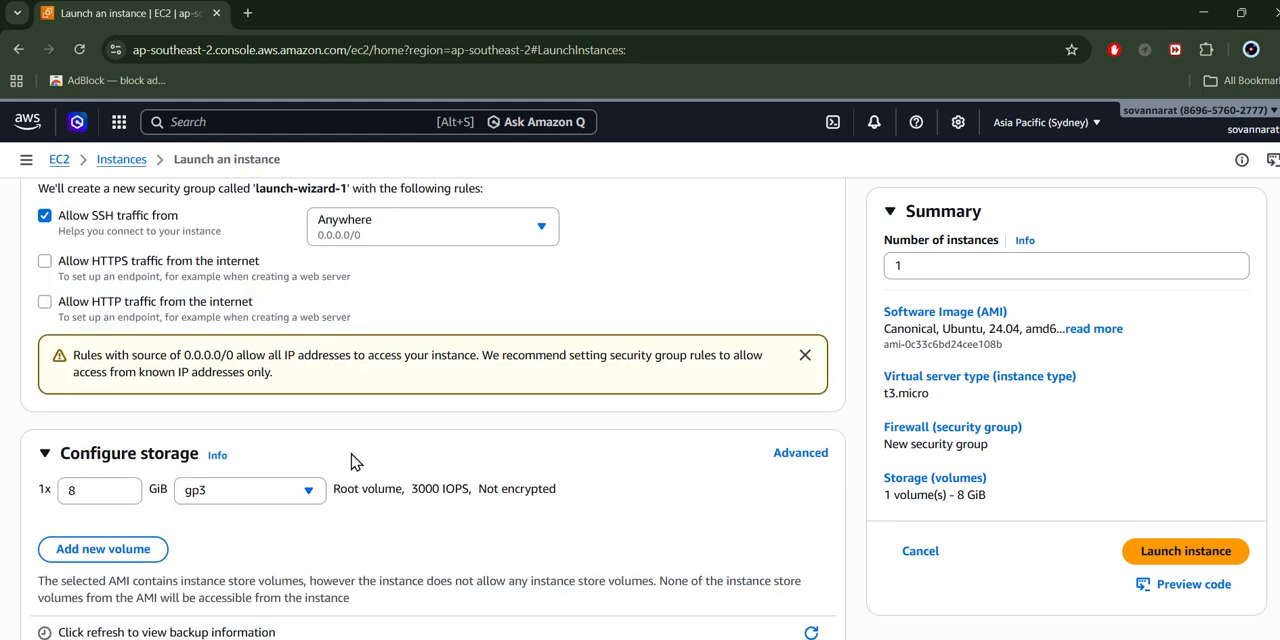
scroll(355, 461, "down", 2)
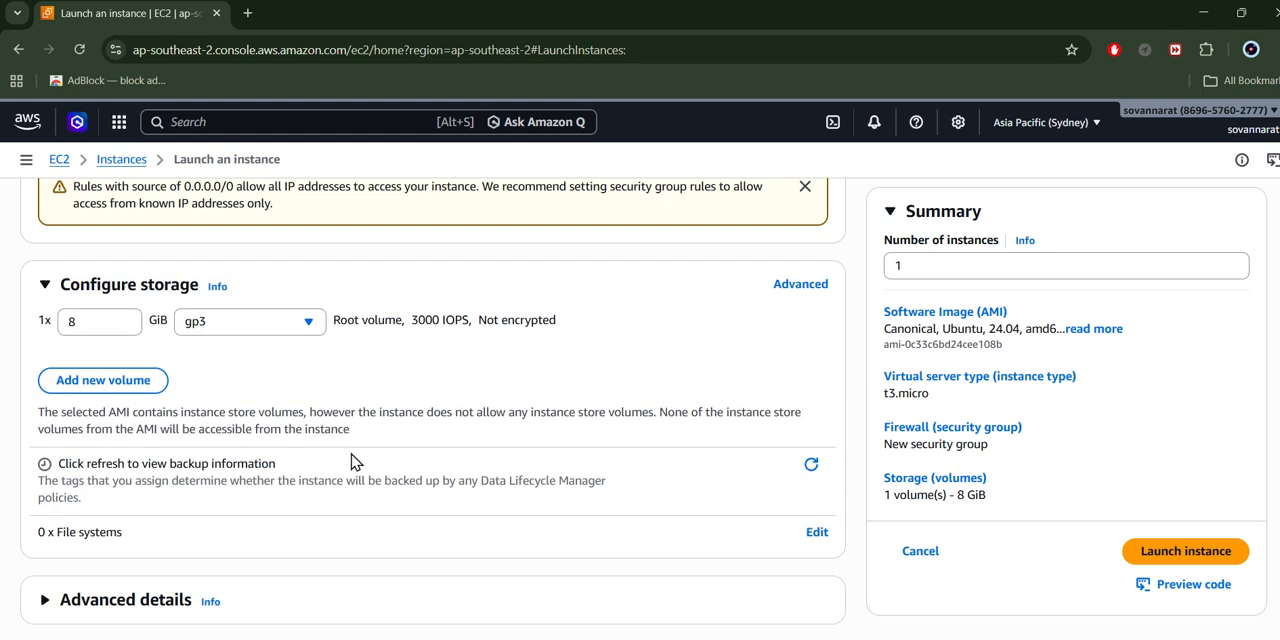
left_click(45, 600)
scroll(625, 449, "down", 5)
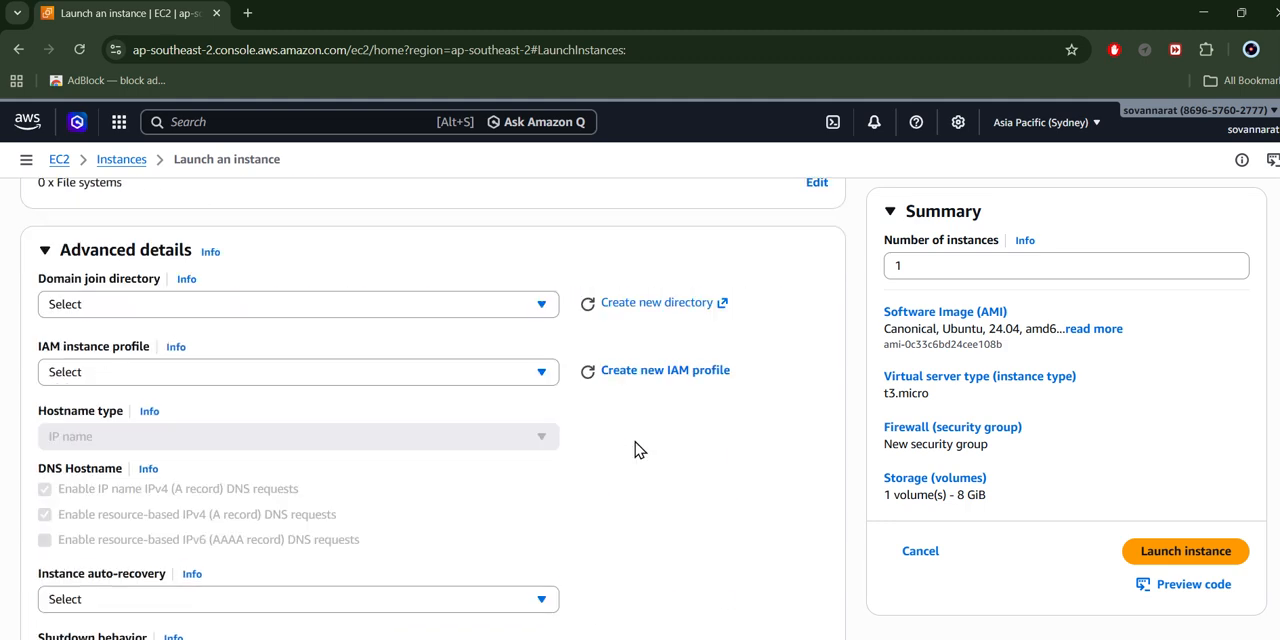
scroll(635, 449, "down", 2)
scroll(635, 451, "up", 7)
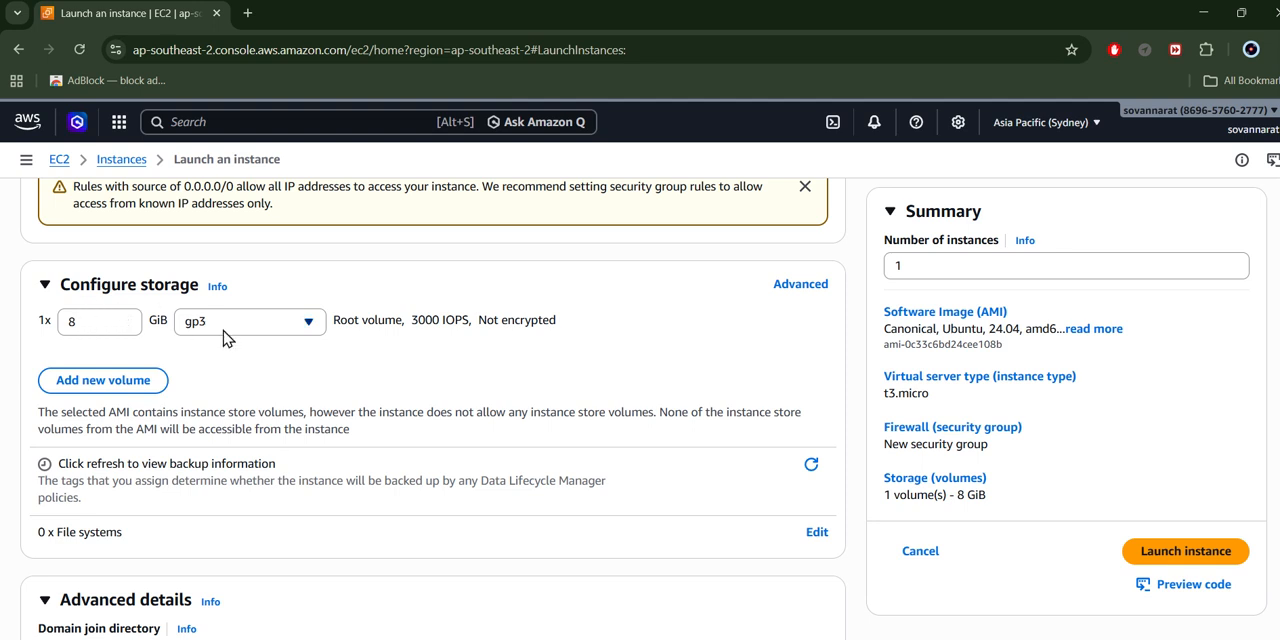
scroll(258, 355, "up", 2)
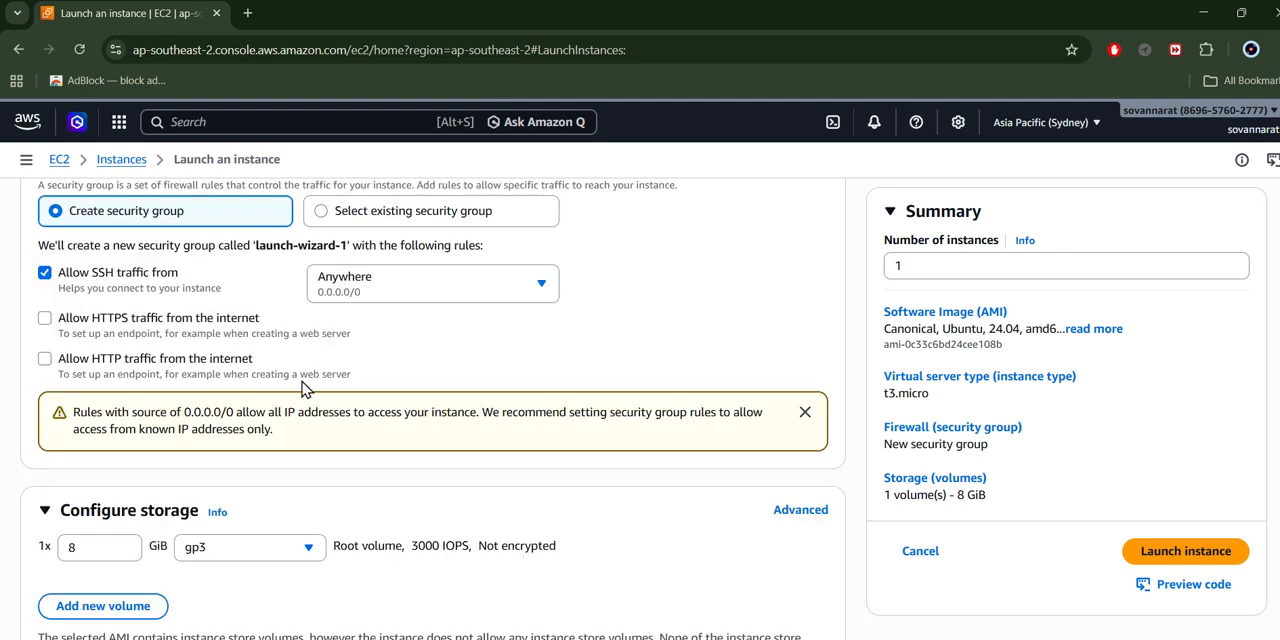
scroll(305, 388, "up", 2)
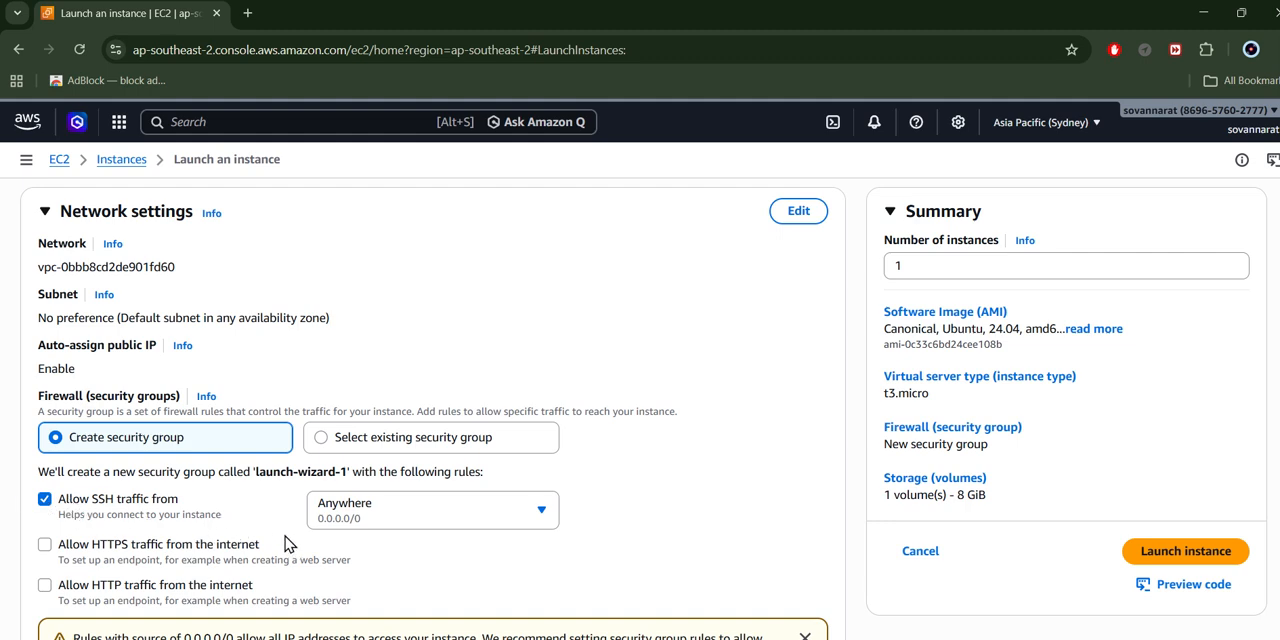
scroll(268, 446, "down", 2)
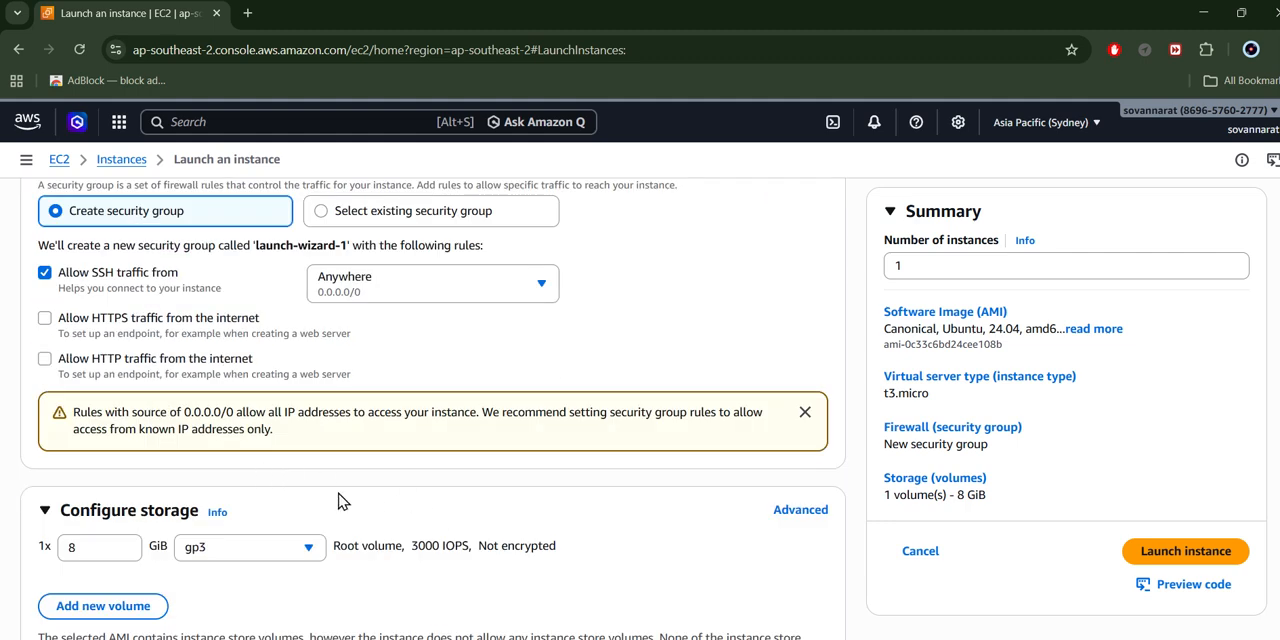
scroll(338, 500, "down", 4)
scroll(431, 500, "down", 8)
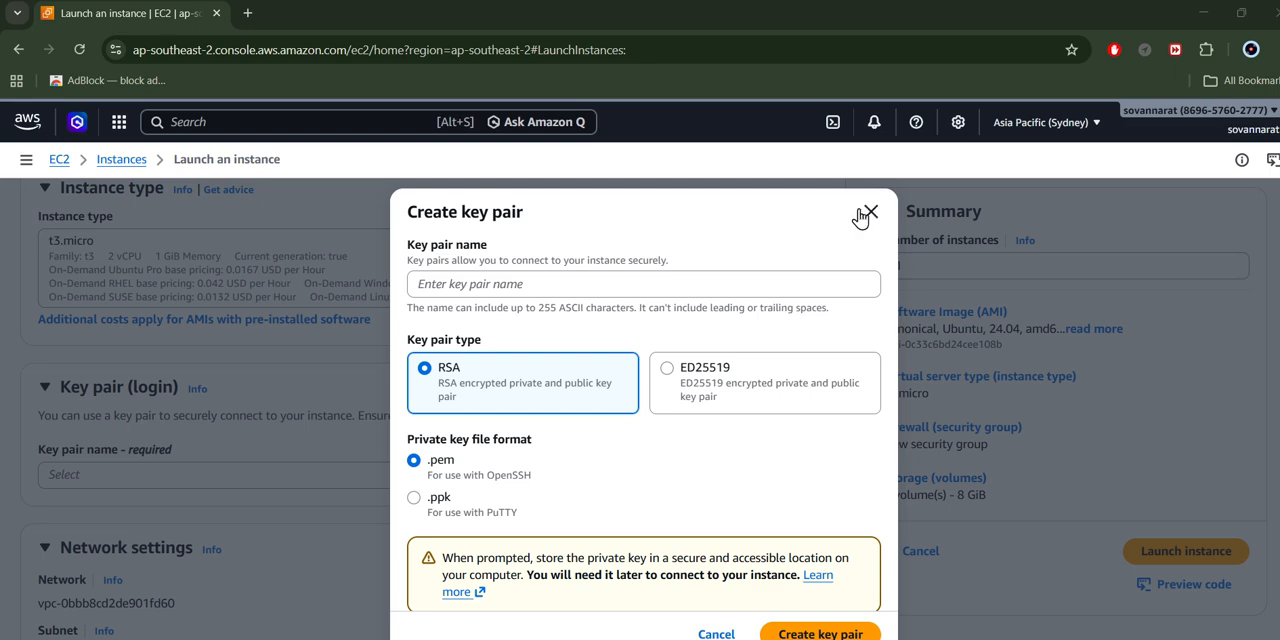
- Start a new key pair for the instance and enter "EC2_Remote" as its name
left_click(858, 218)
scroll(537, 491, "down", 2)
scroll(608, 466, "up", 2)
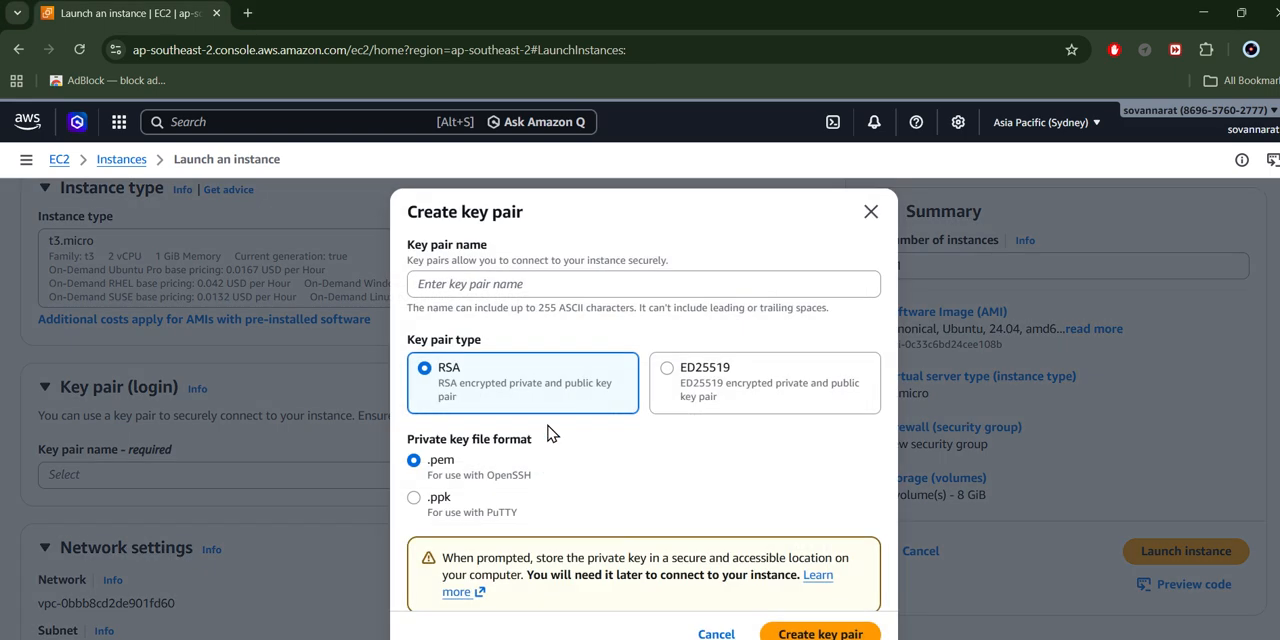
left_click(665, 478)
left_click(588, 280)
type("EC2_")
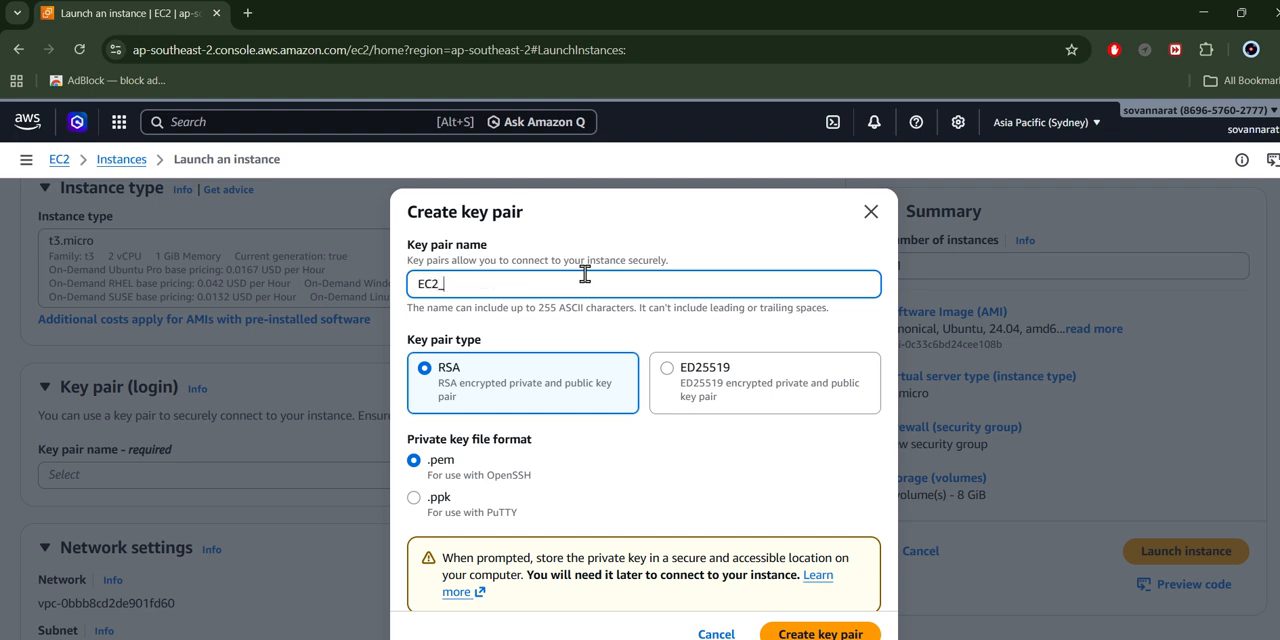
type("Remote")
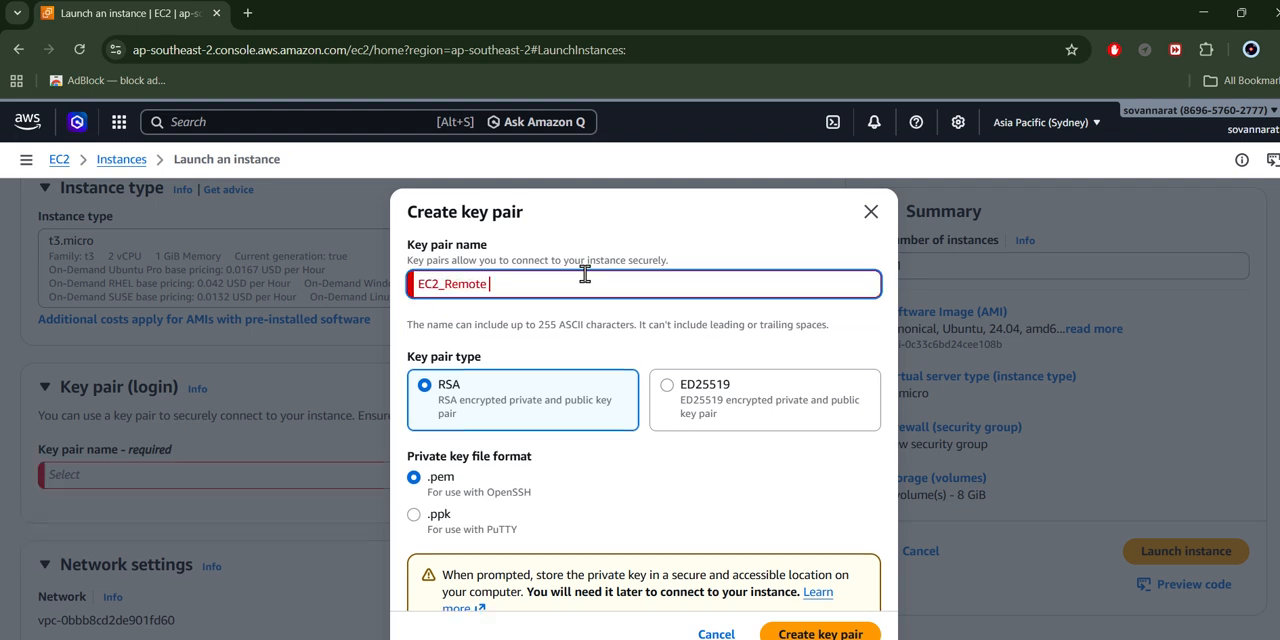
key("BackSpace")
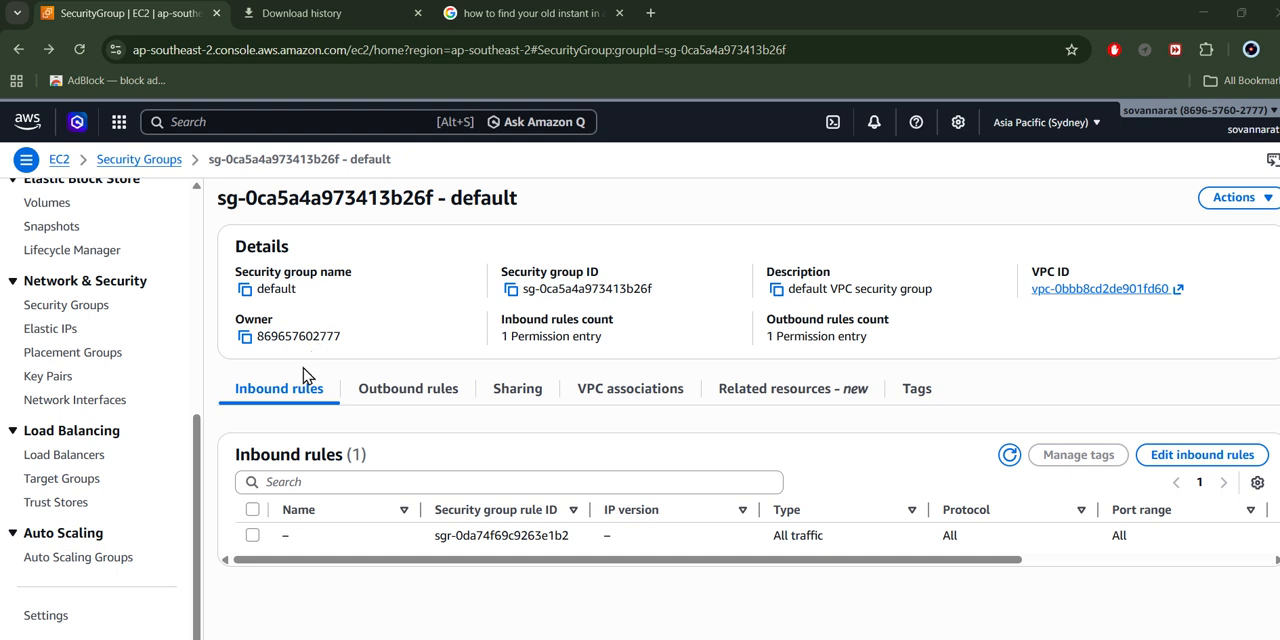
- Open the default security group's inbound rules for editing, examine the rule's type and source options, and try to save the rules
left_click(1204, 462)
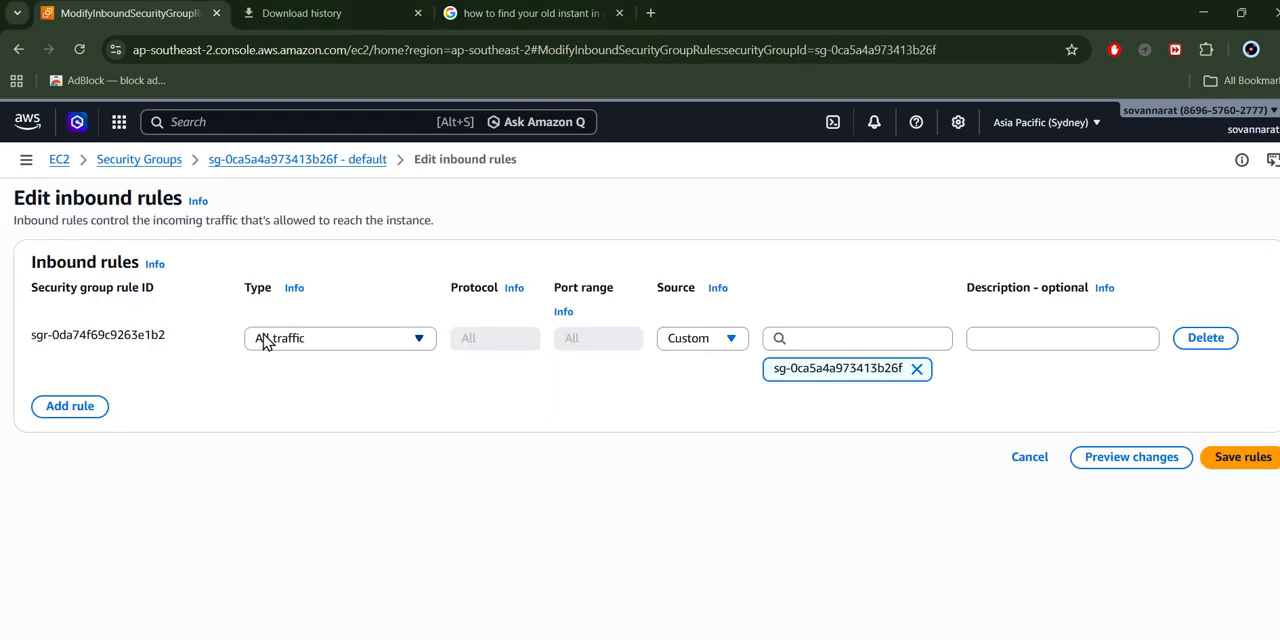
left_click(349, 350)
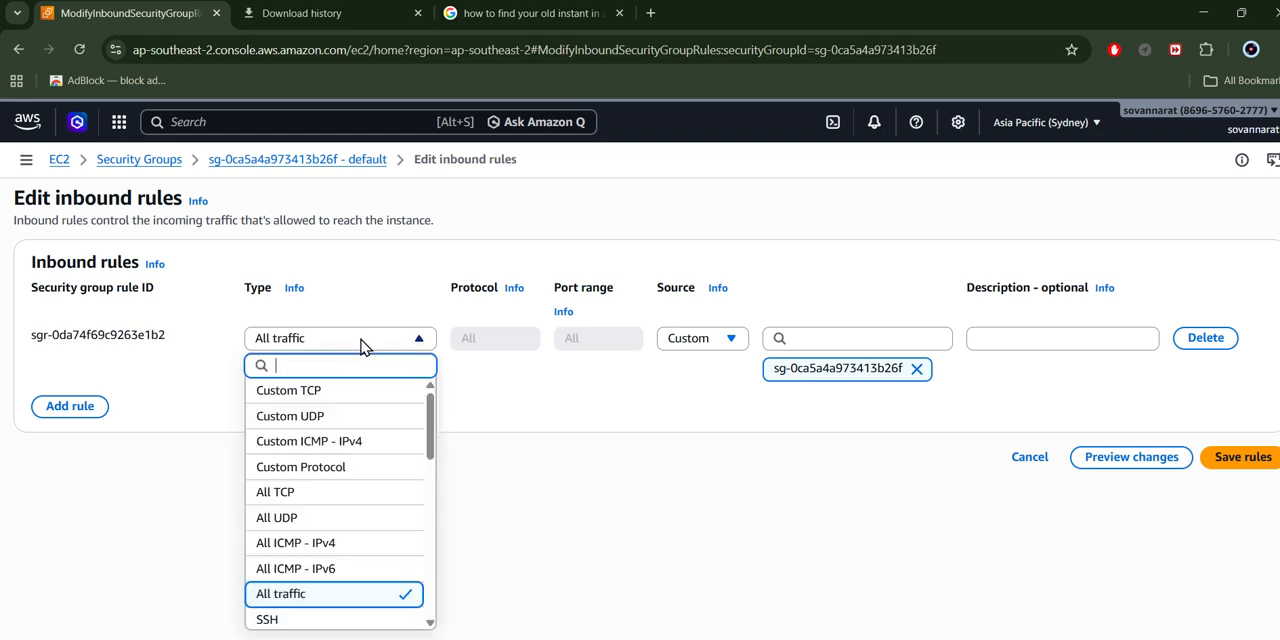
left_click(580, 594)
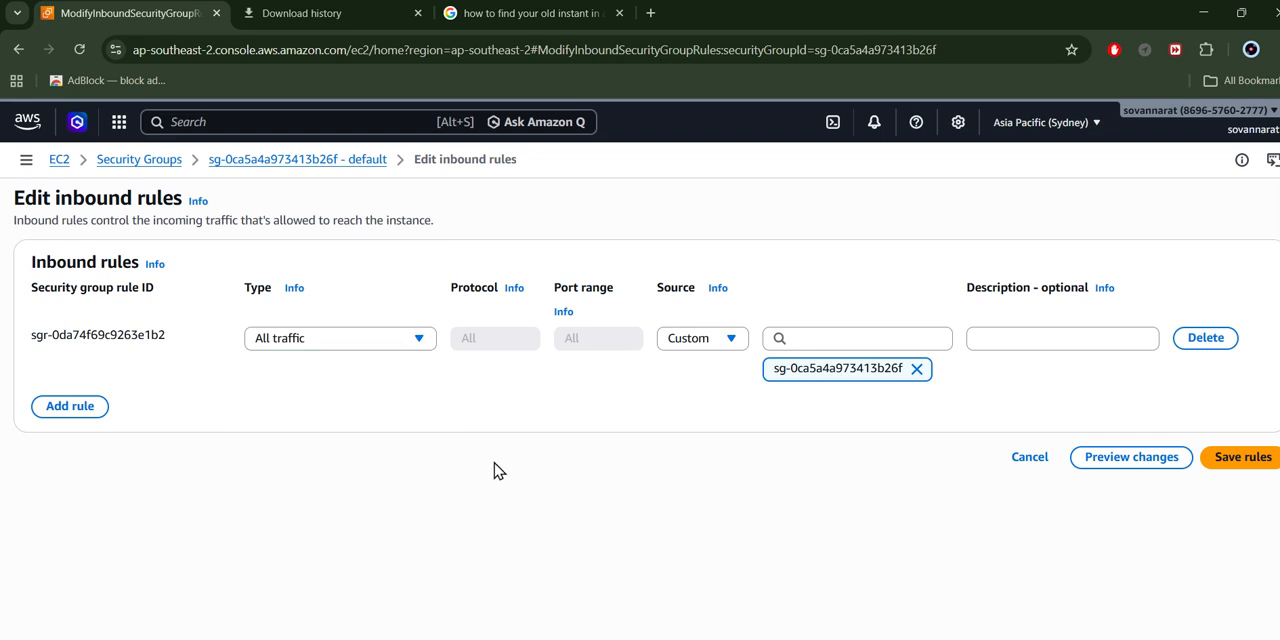
left_click(799, 339)
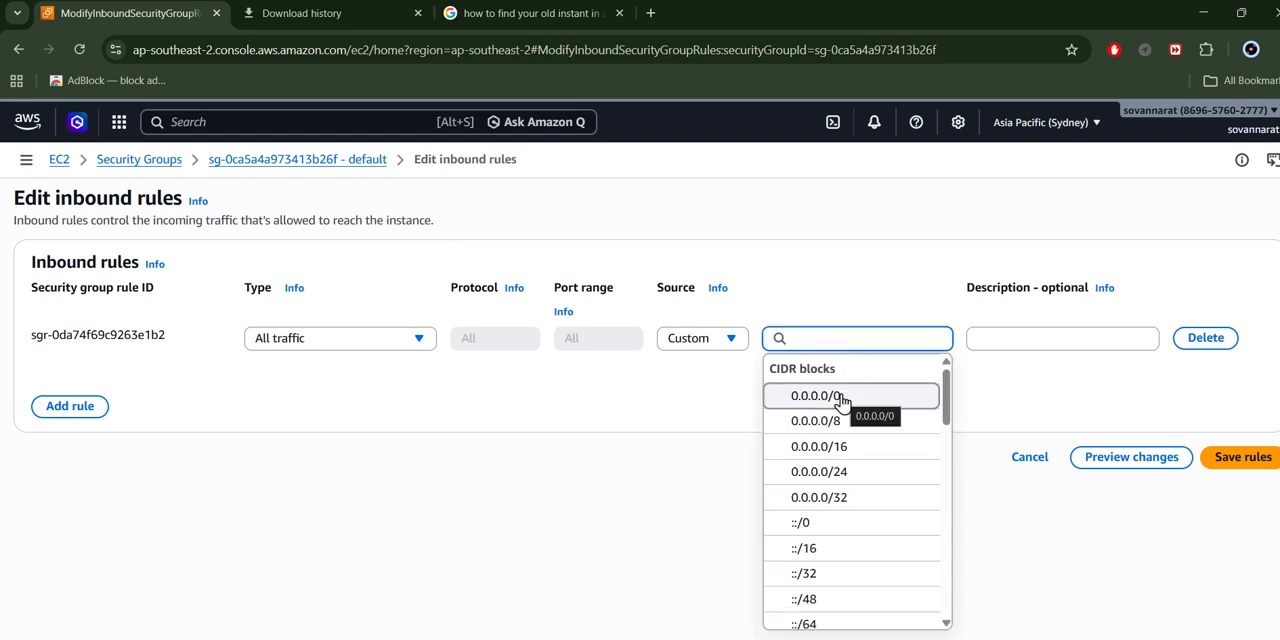
left_click(1131, 423)
left_click(1250, 456)
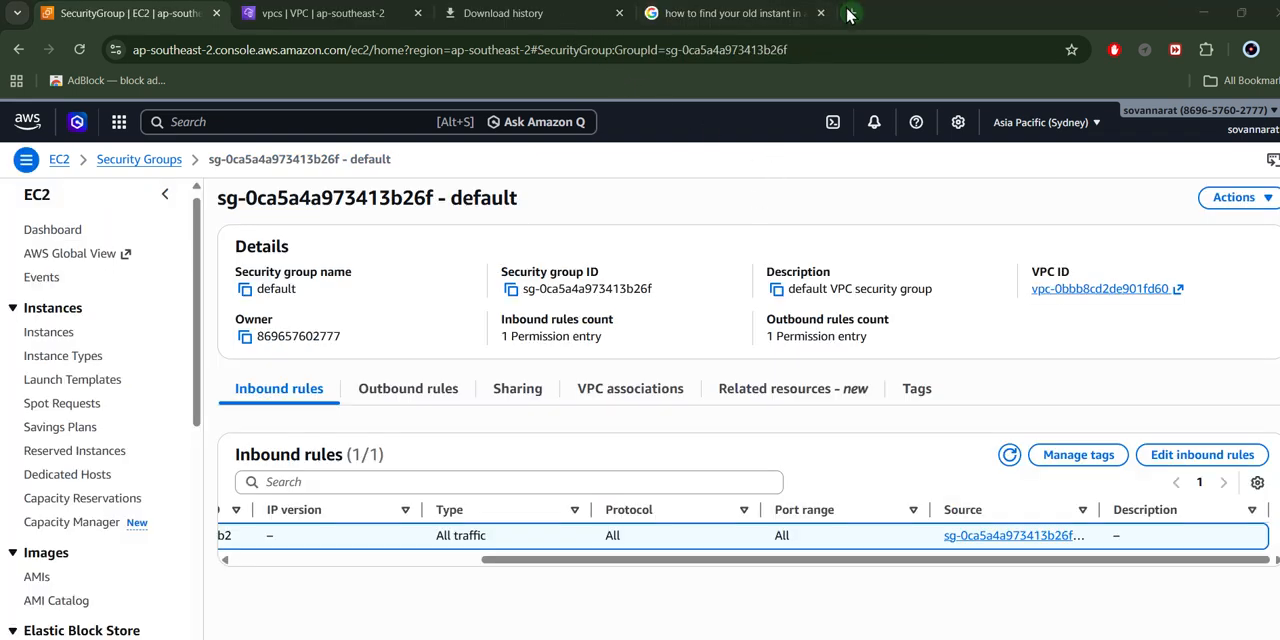
- Search the web for "git bash" in a new tab and open the Git install page
left_click(829, 13)
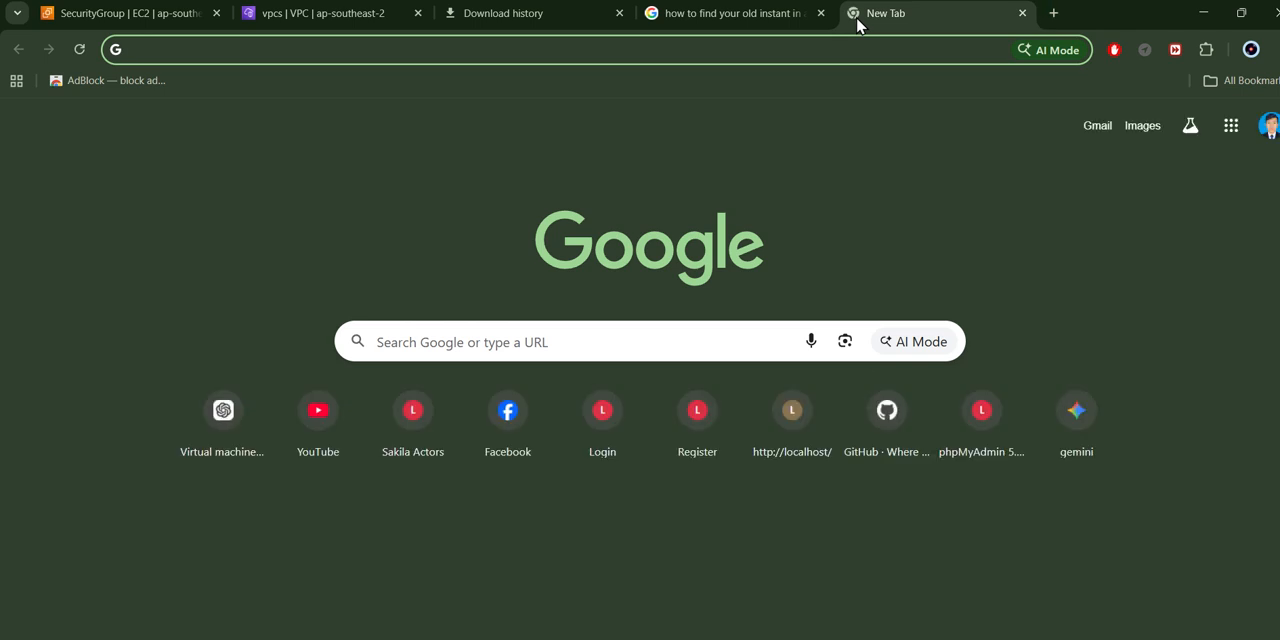
type("git bas")
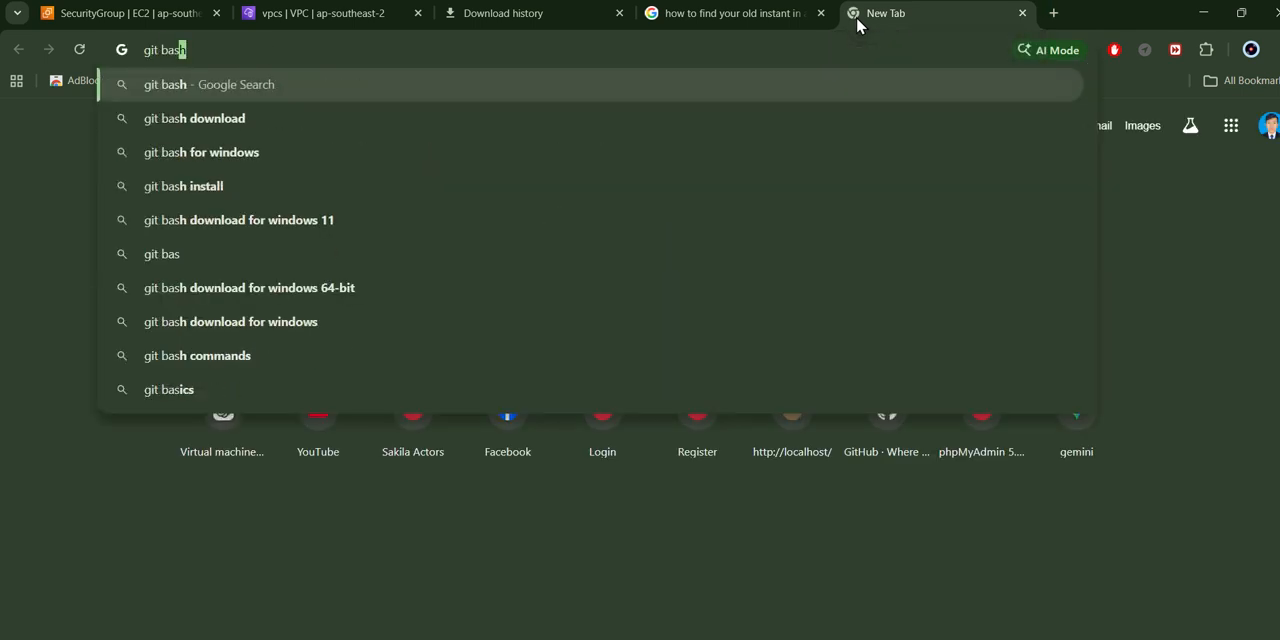
key("Return")
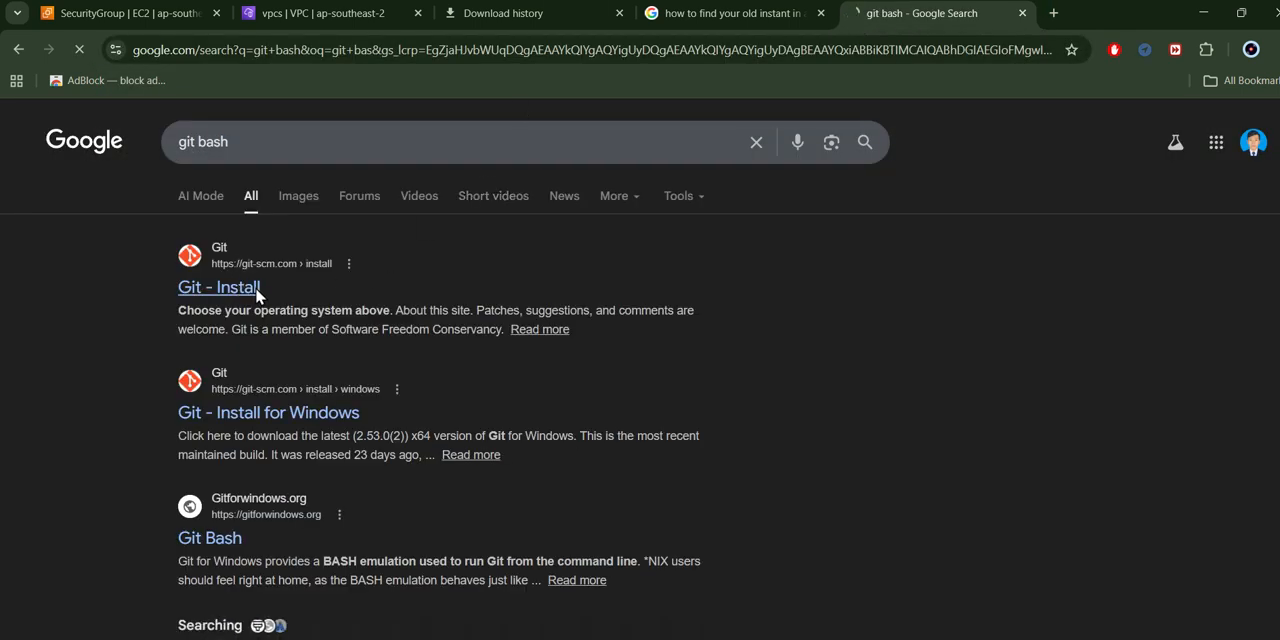
left_click(258, 289)
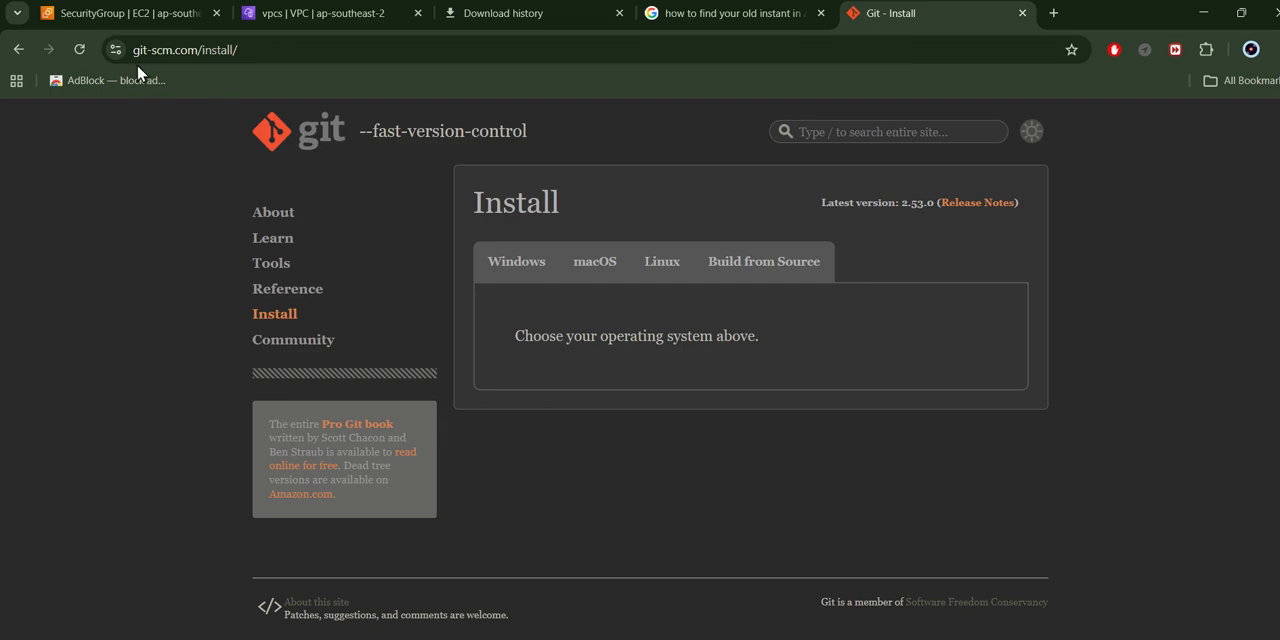
- Leave the browser and open Git Bash in the FTPSERVER folder on the desktop
left_click(1203, 13)
left_click(1198, 12)
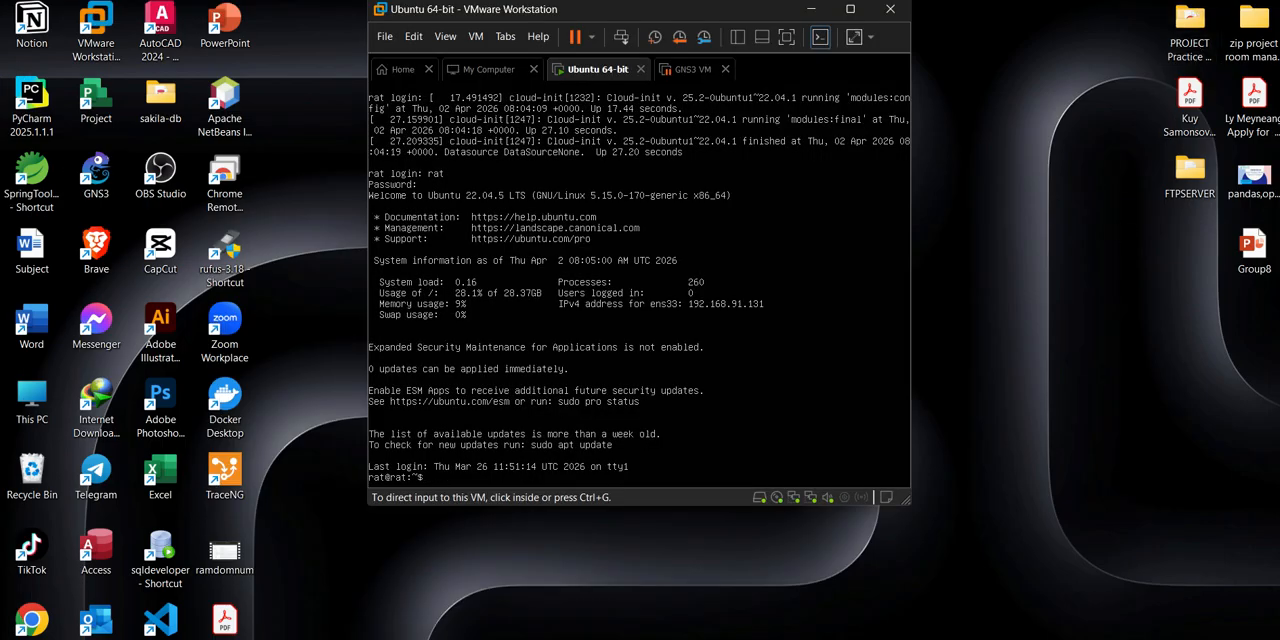
double_click(1192, 172)
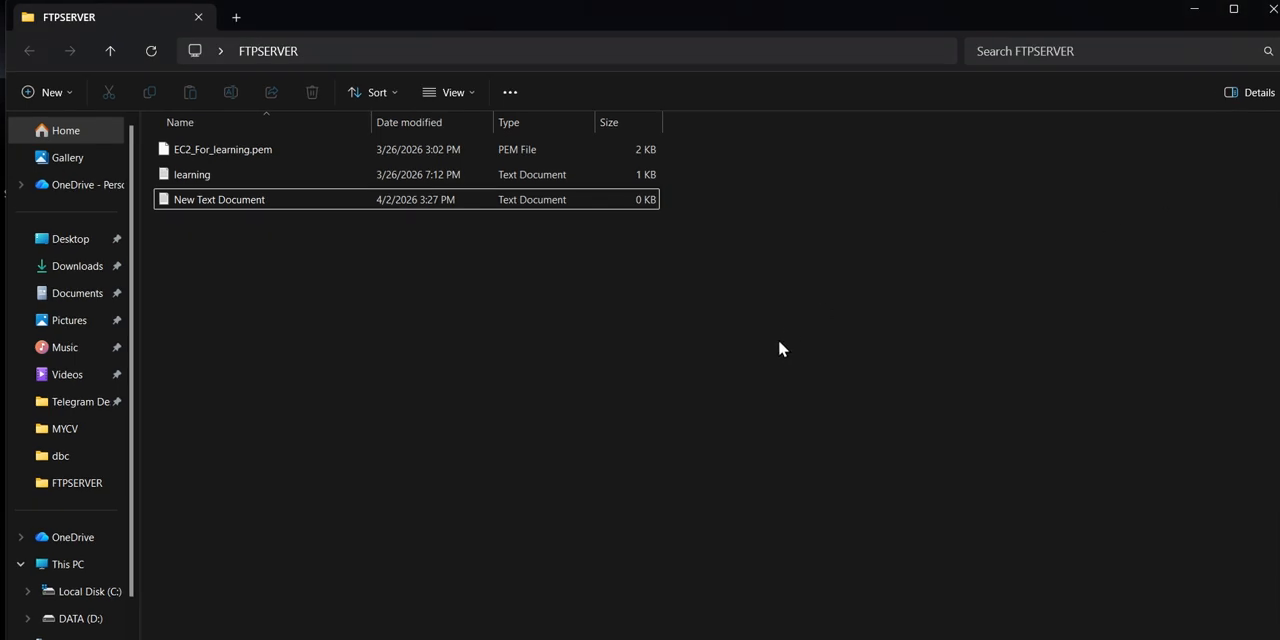
right_click(348, 303)
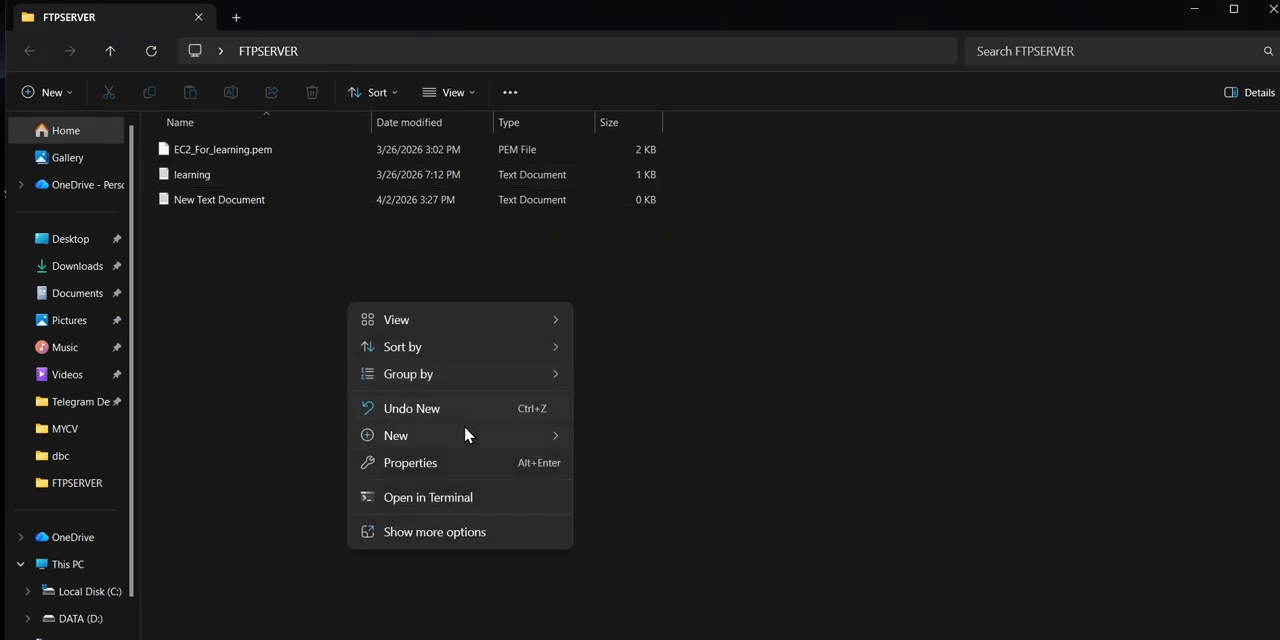
left_click(418, 541)
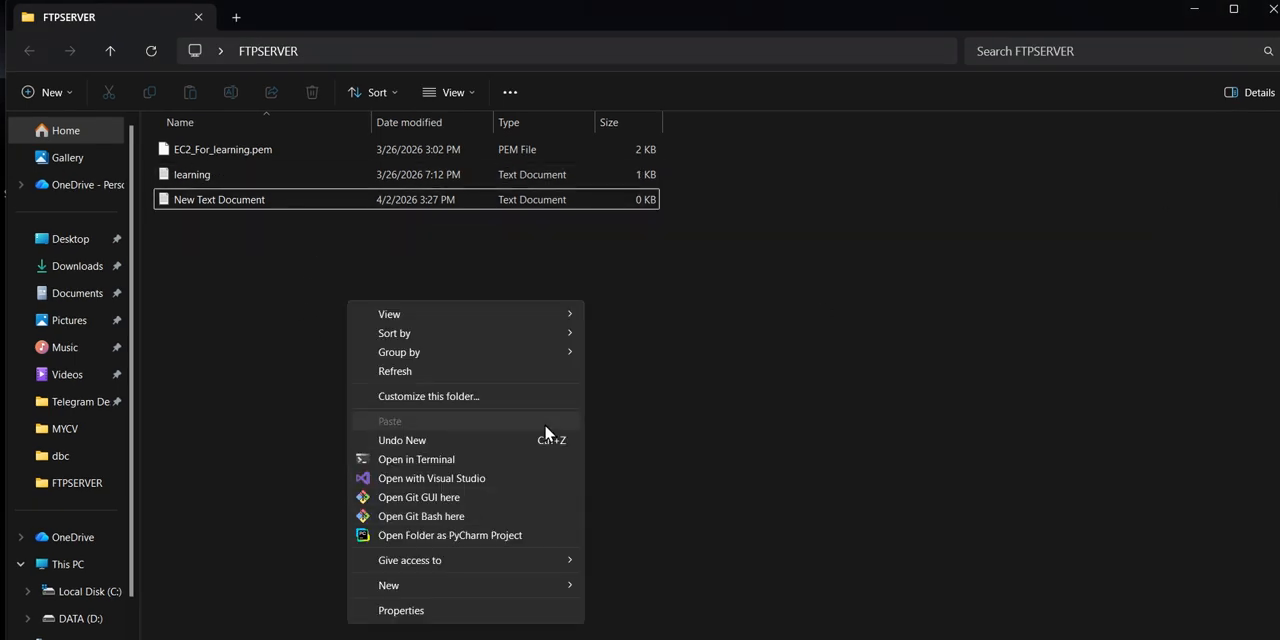
left_click(443, 517)
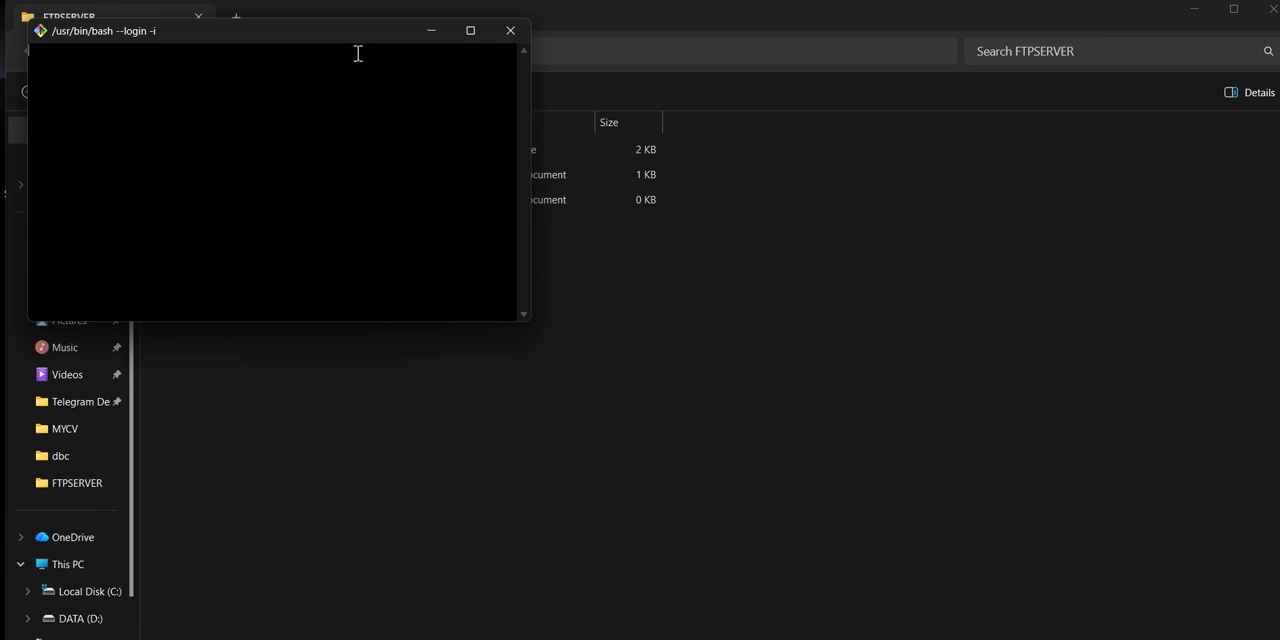
left_click_drag(340, 29, 512, 289)
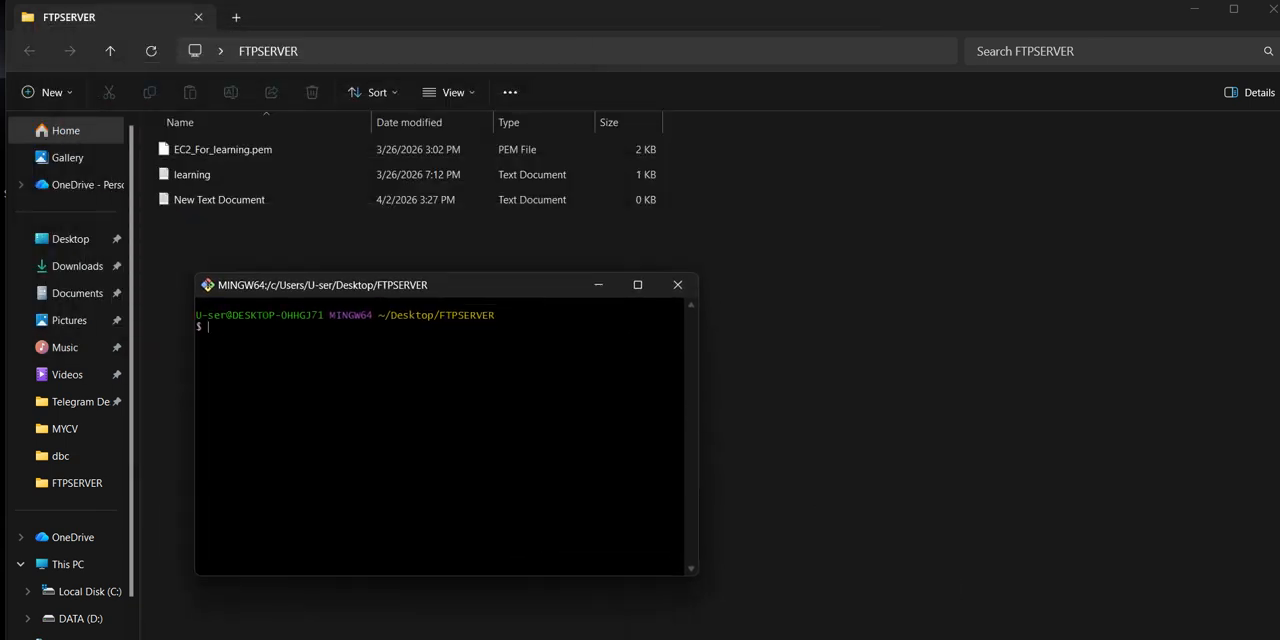
- Copy the chmod 400 line for EC2_For_learning.pem from the Notepad notes and return to Git Bash with its window maximized
key("alt+Tab")
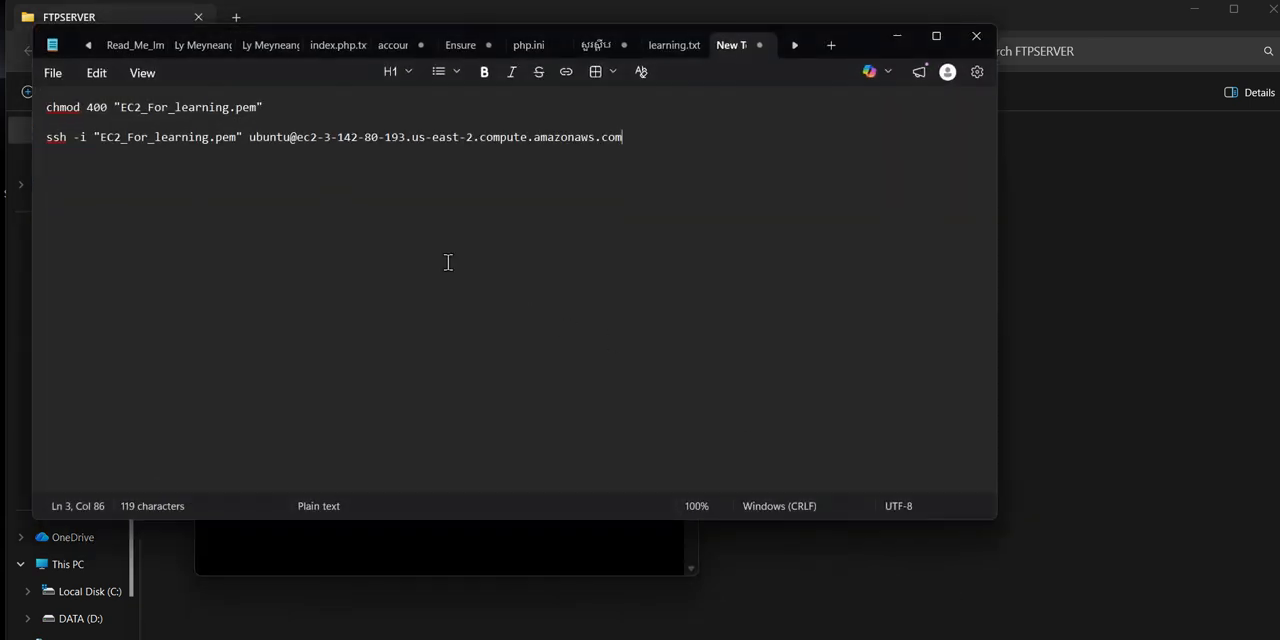
triple_click(191, 106)
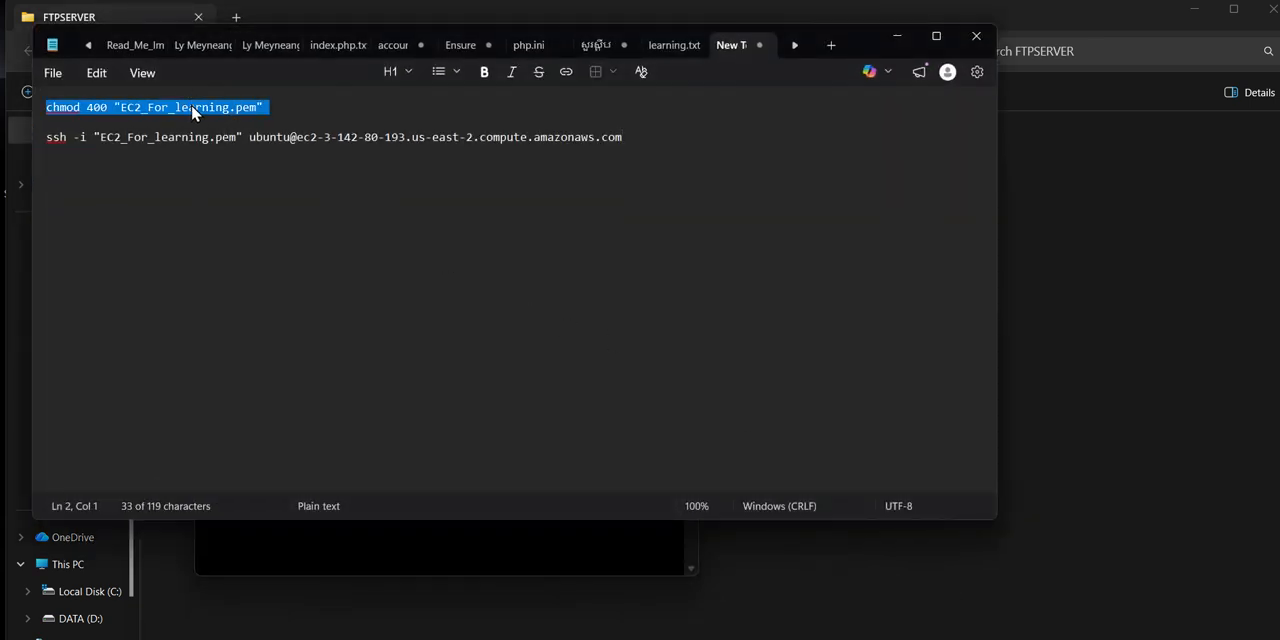
left_click(1066, 277)
key("alt+Tab")
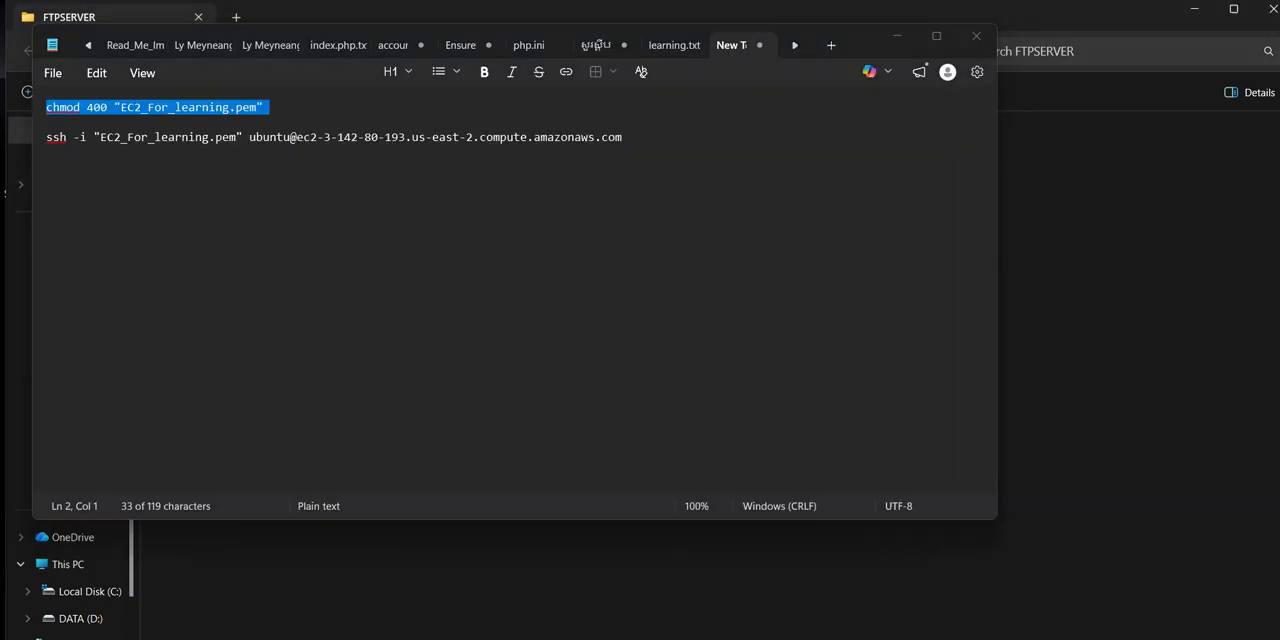
key("alt+Tab")
key("alt+Tab")
left_click(637, 285)
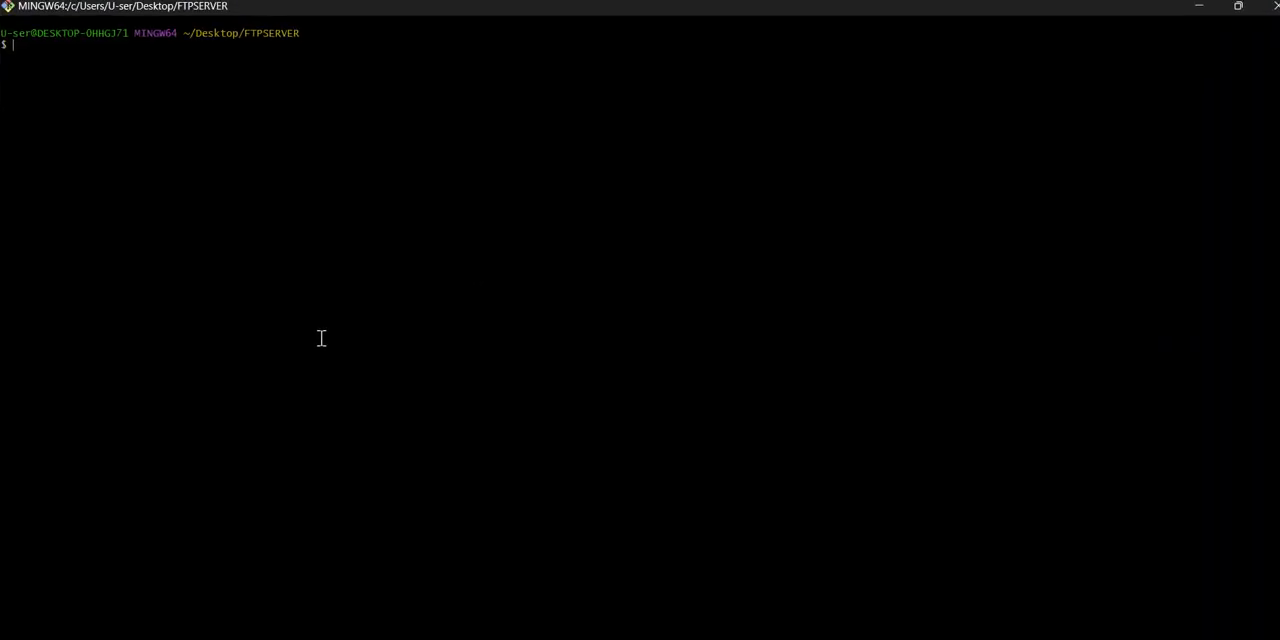
- Run chmod 400 "EC2_For_learning.pem" from the copied text to restrict the key file's permissions
right_click(211, 57)
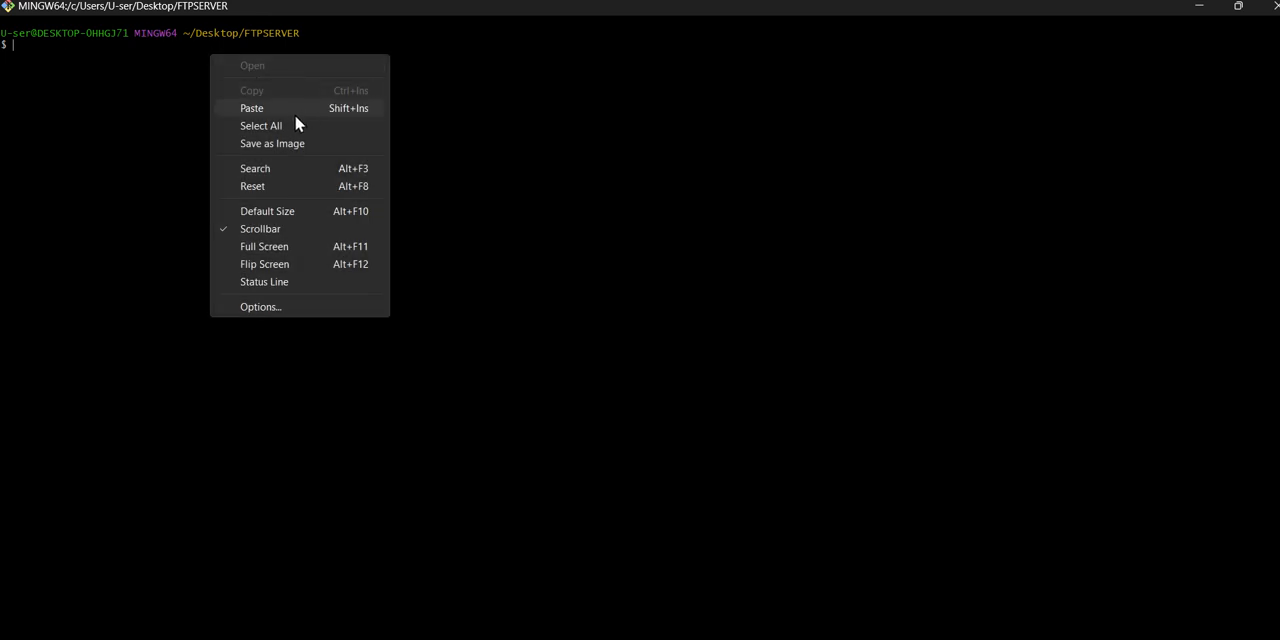
left_click(294, 107)
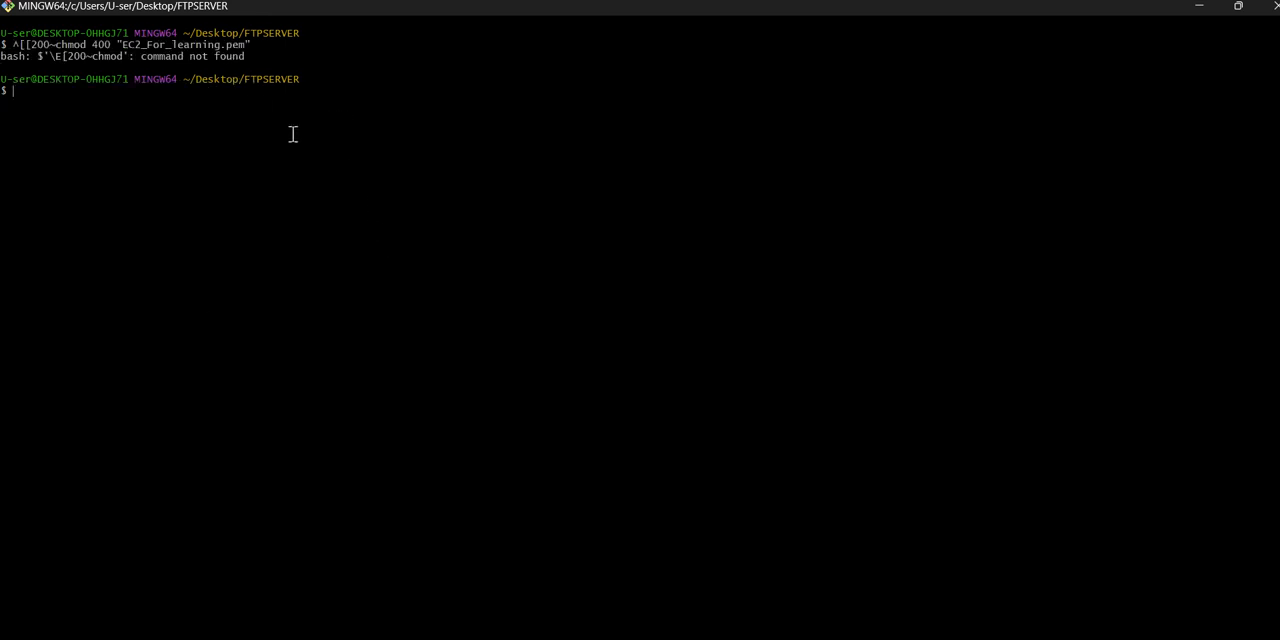
right_click(231, 81)
left_click(305, 135)
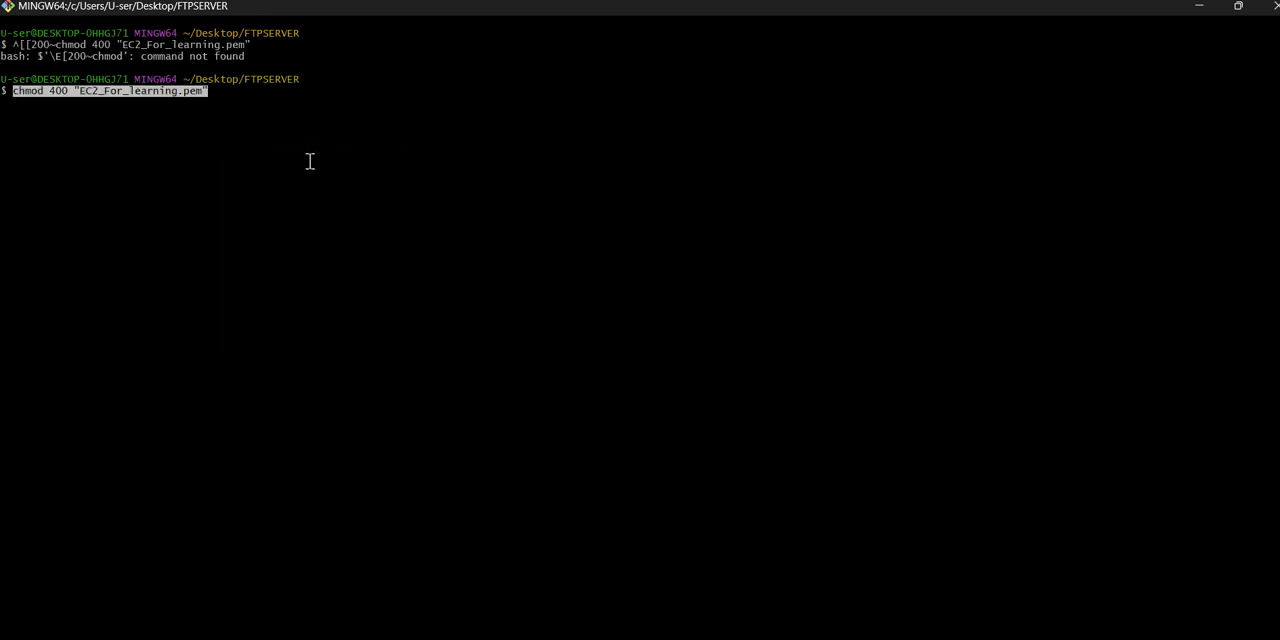
key("Return")
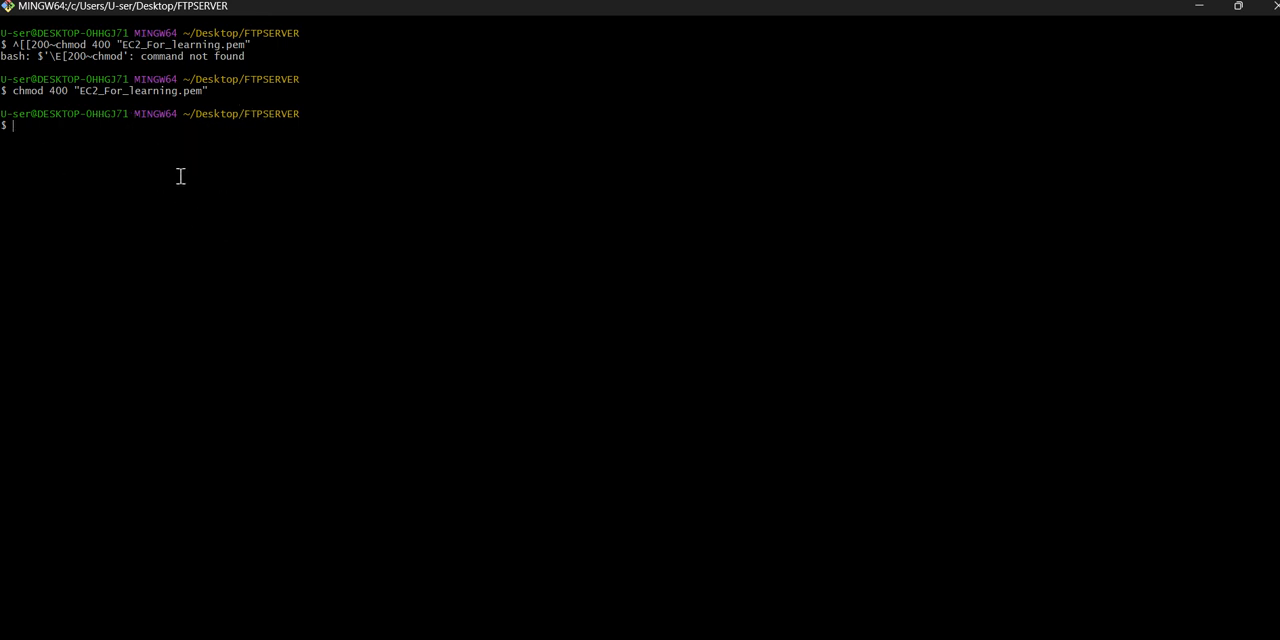
- Copy the ssh -i "EC2_For_learning.pem" command from Notepad and run it in Git Bash to connect to the EC2 instance as ubuntu
key("alt+Tab")
key("alt+Tab")
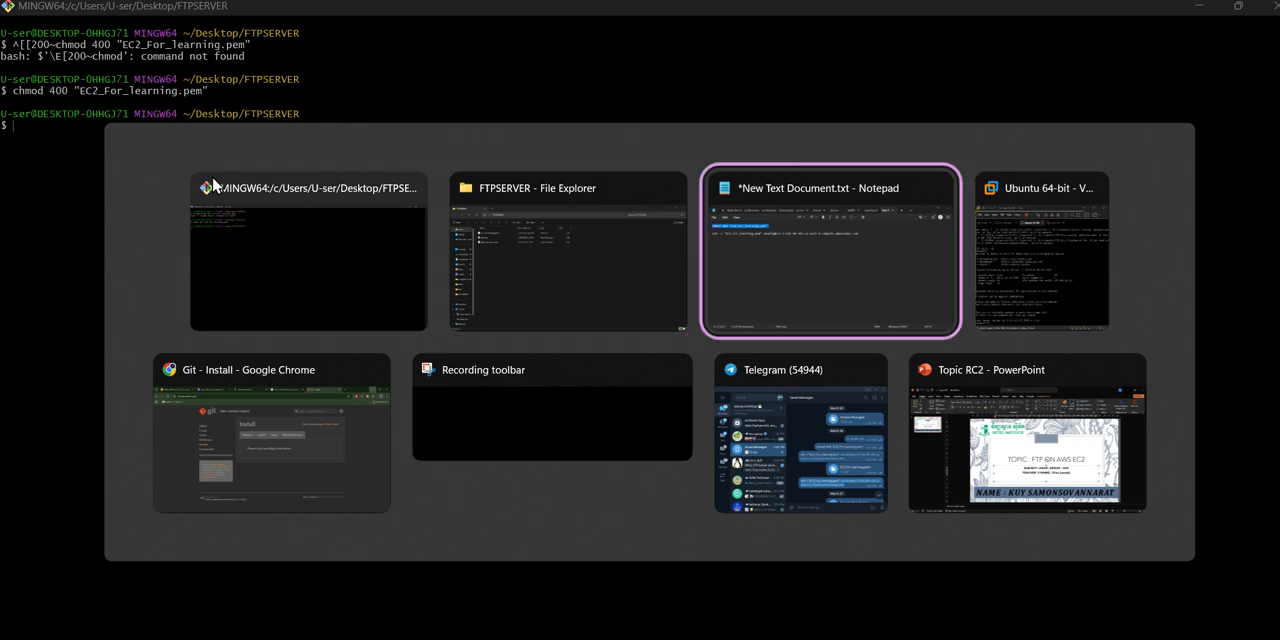
left_click(223, 130)
triple_click(265, 140)
key("ctrl+c")
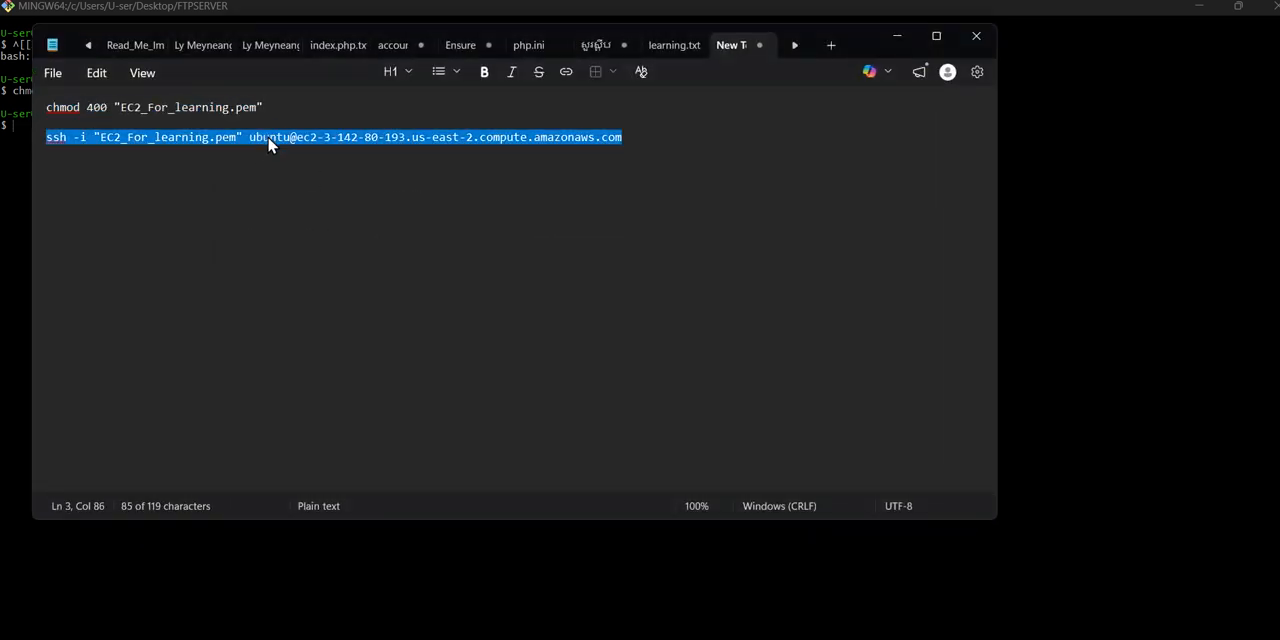
key("alt+Tab")
right_click(54, 127)
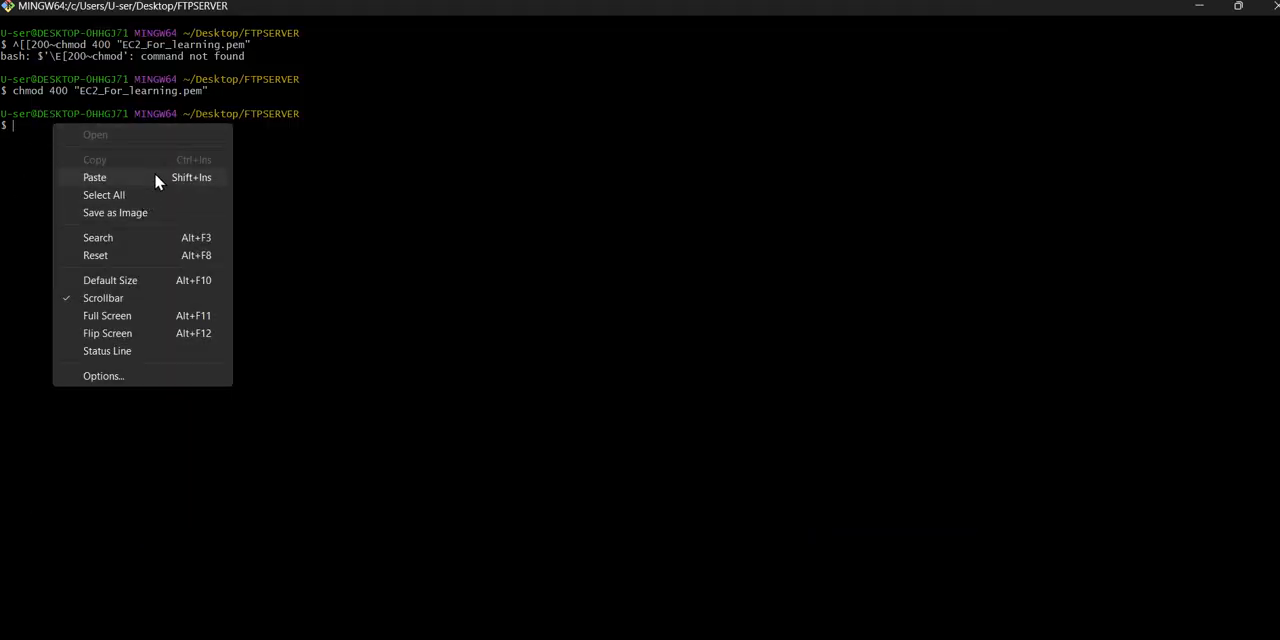
left_click(154, 175)
key("Return")
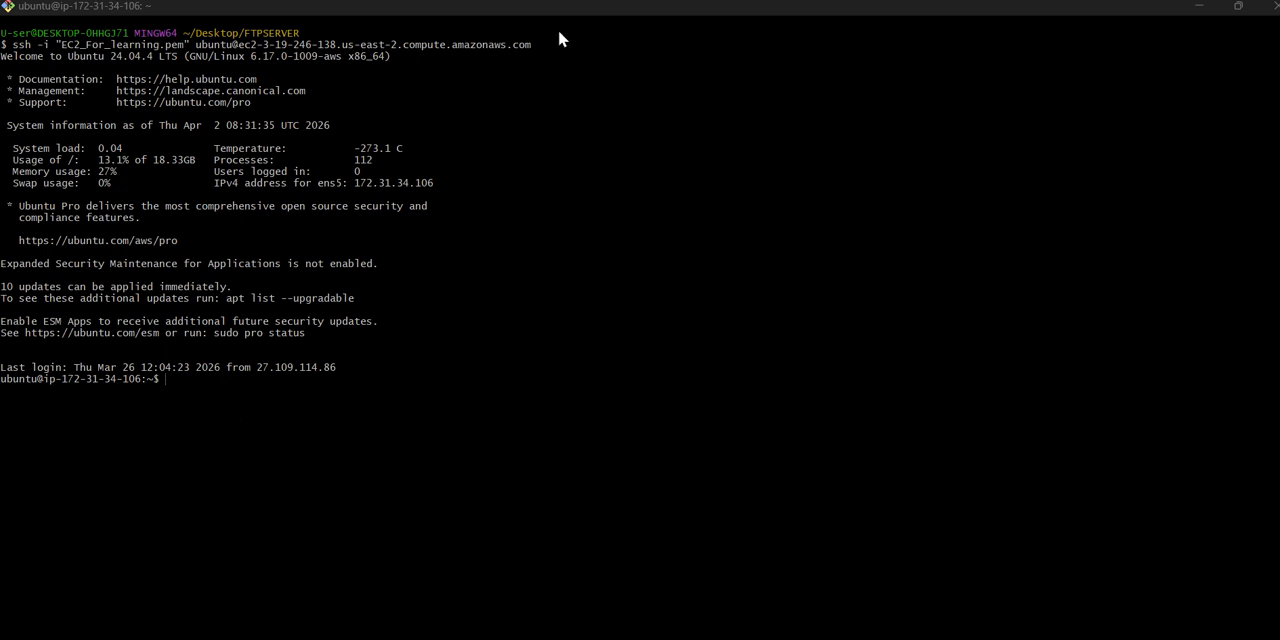
- Clear the terminal and refresh the instance's package lists with sudo apt update
left_click(219, 396)
key("ctrl+l")
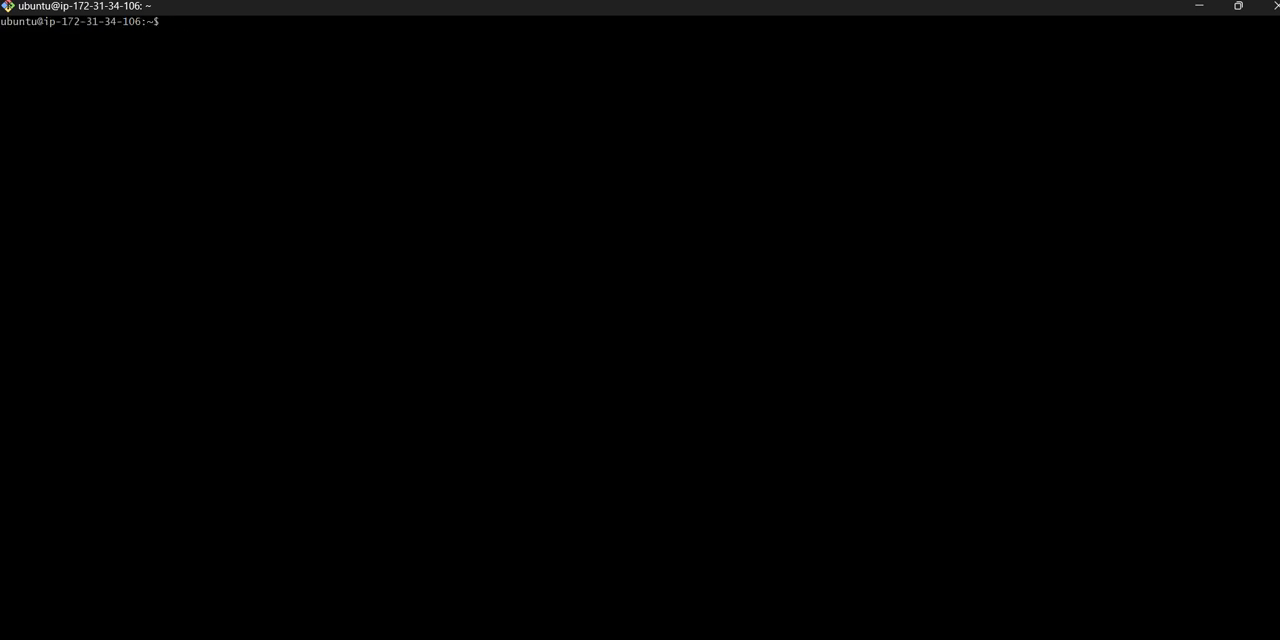
type("sudo apt update")
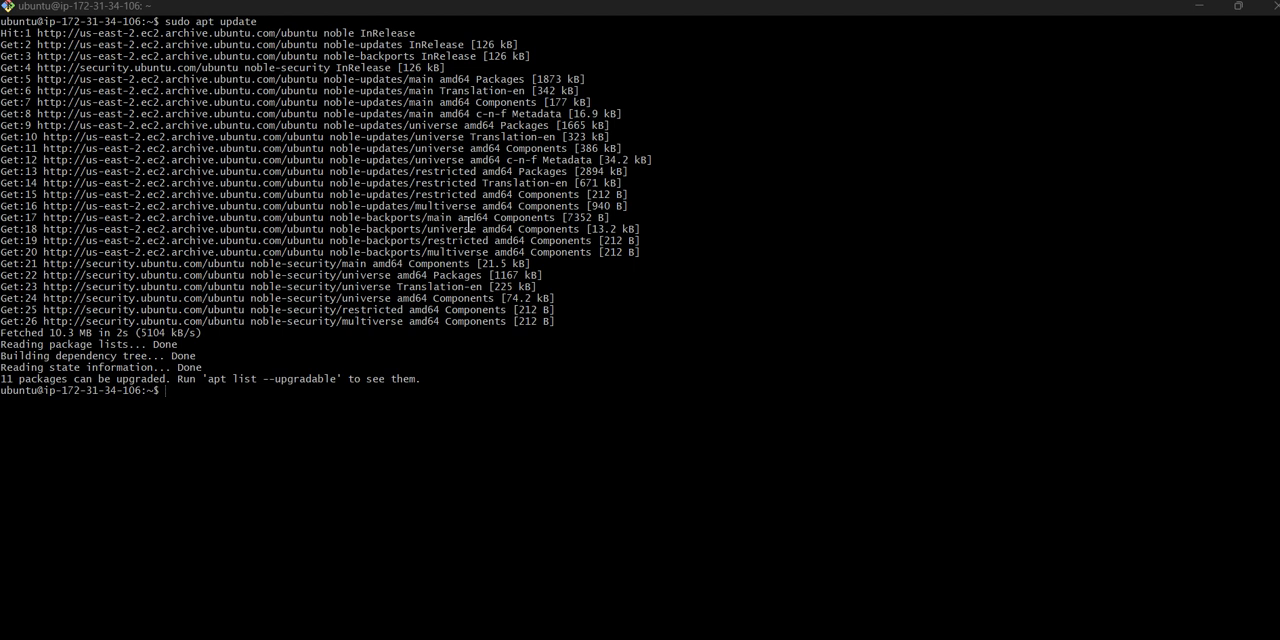
- Install the FTP server package on the instance with sudo apt install vsftpd
left_click(389, 426)
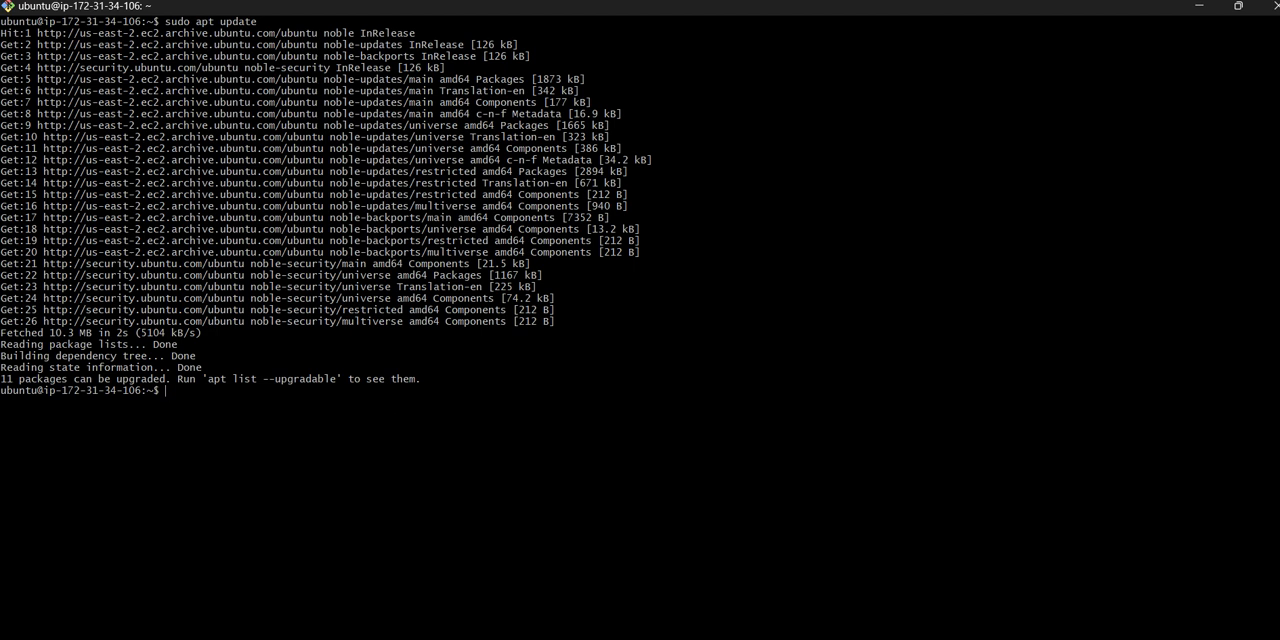
type("sudo apt inmsta")
key("BackSpace")
key("BackSpace")
key("BackSpace")
type("nstall vsftpd")
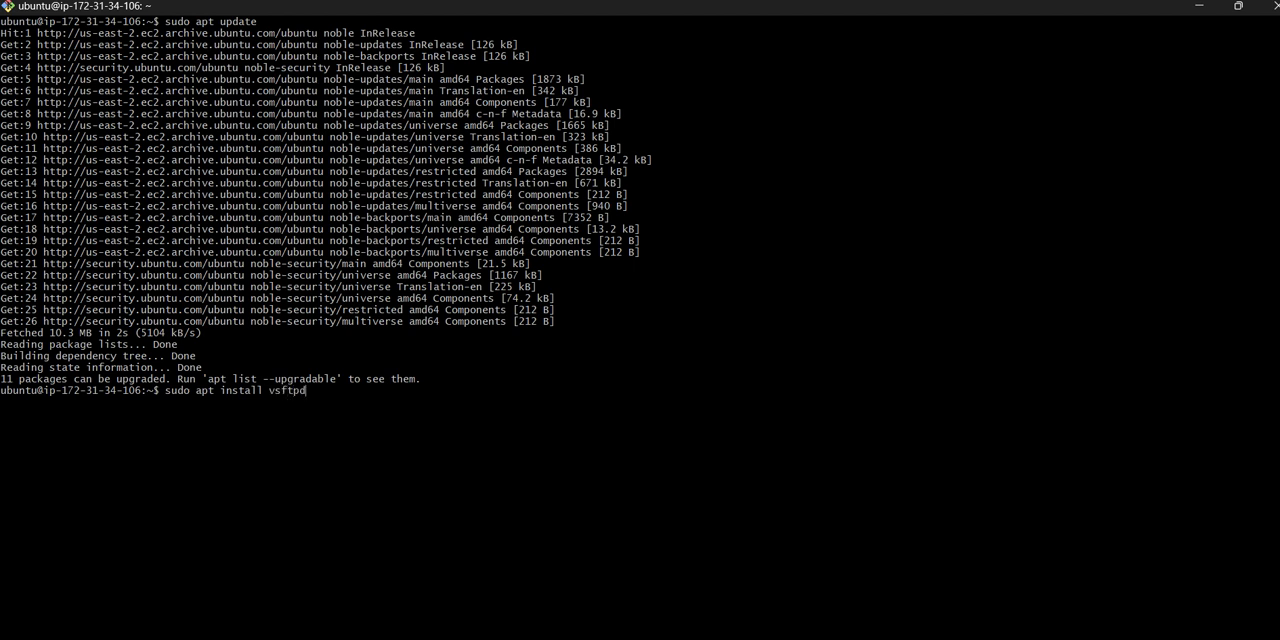
key("Return")
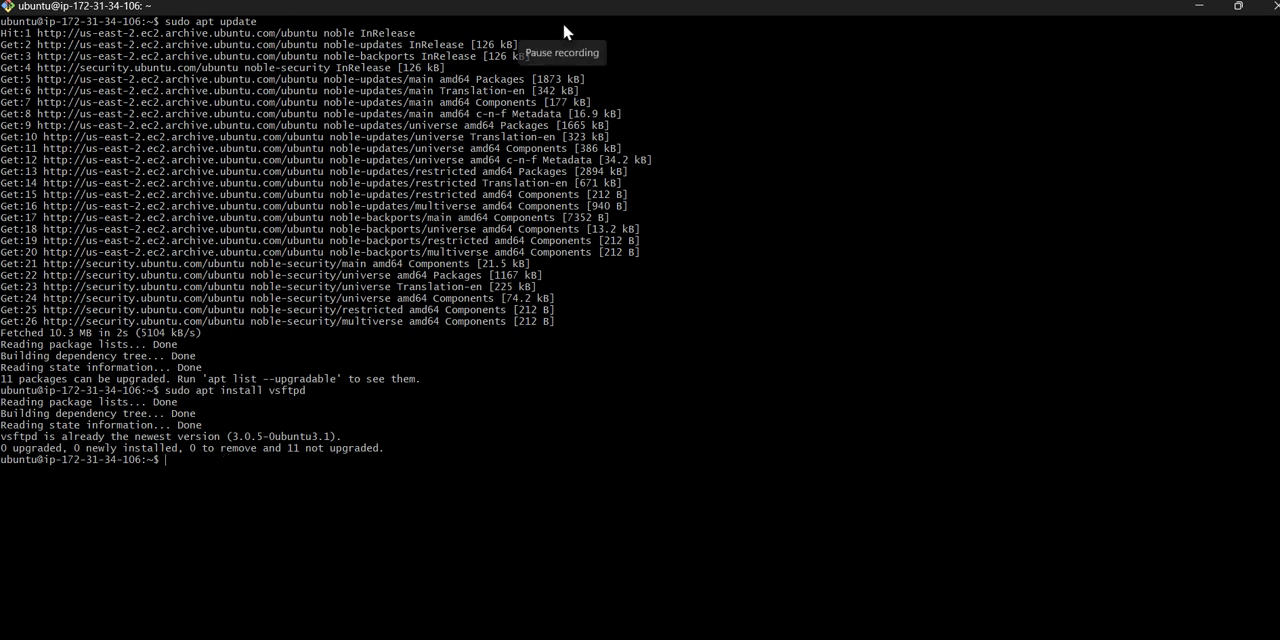
- Clear the terminal and open vsftpd.conf.bak in the home directory with sudo nano
key("ctrl+l")
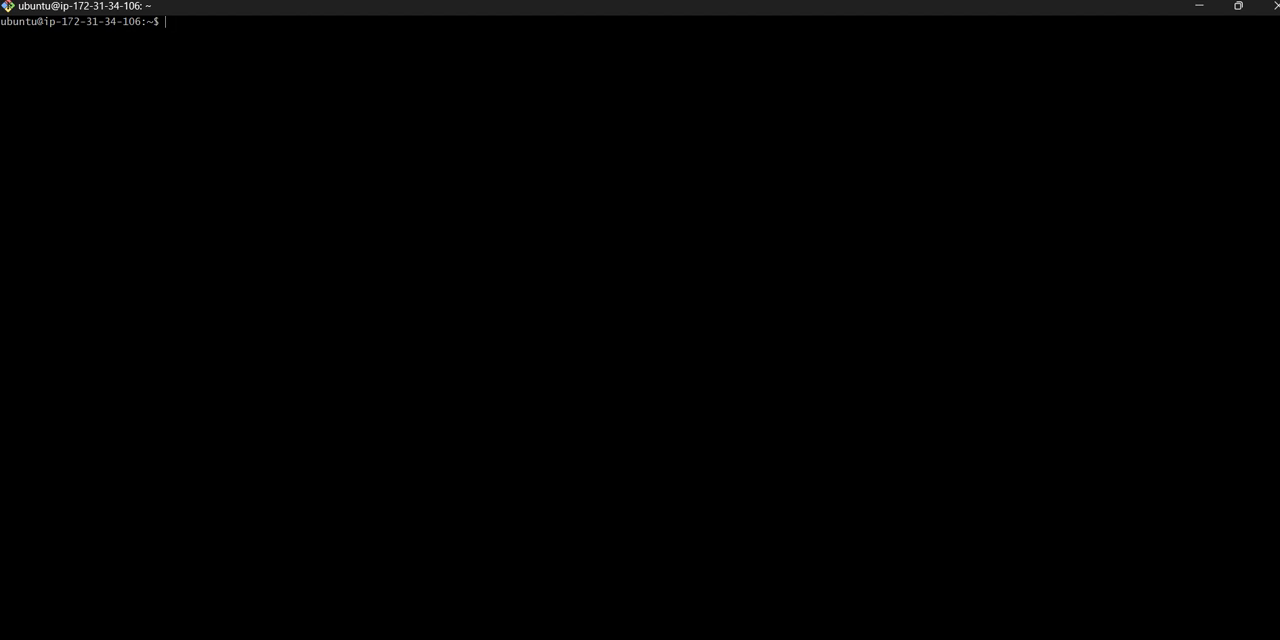
type("sudo nano vsftpd.conf")
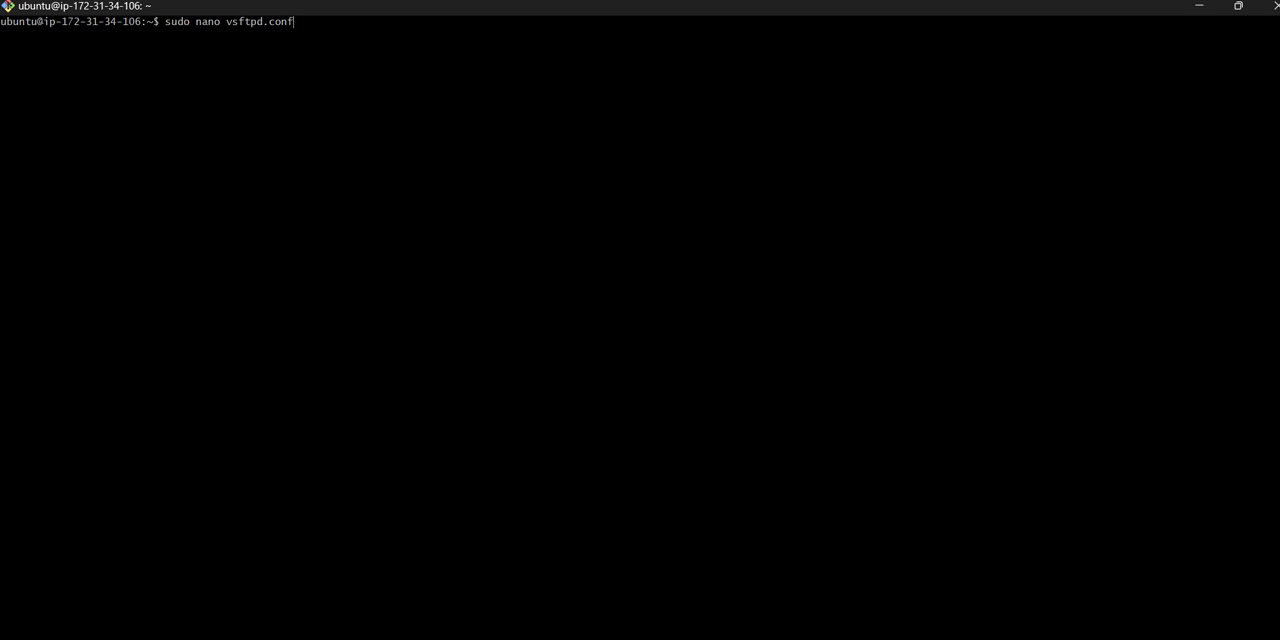
type(".bak")
key("Return")
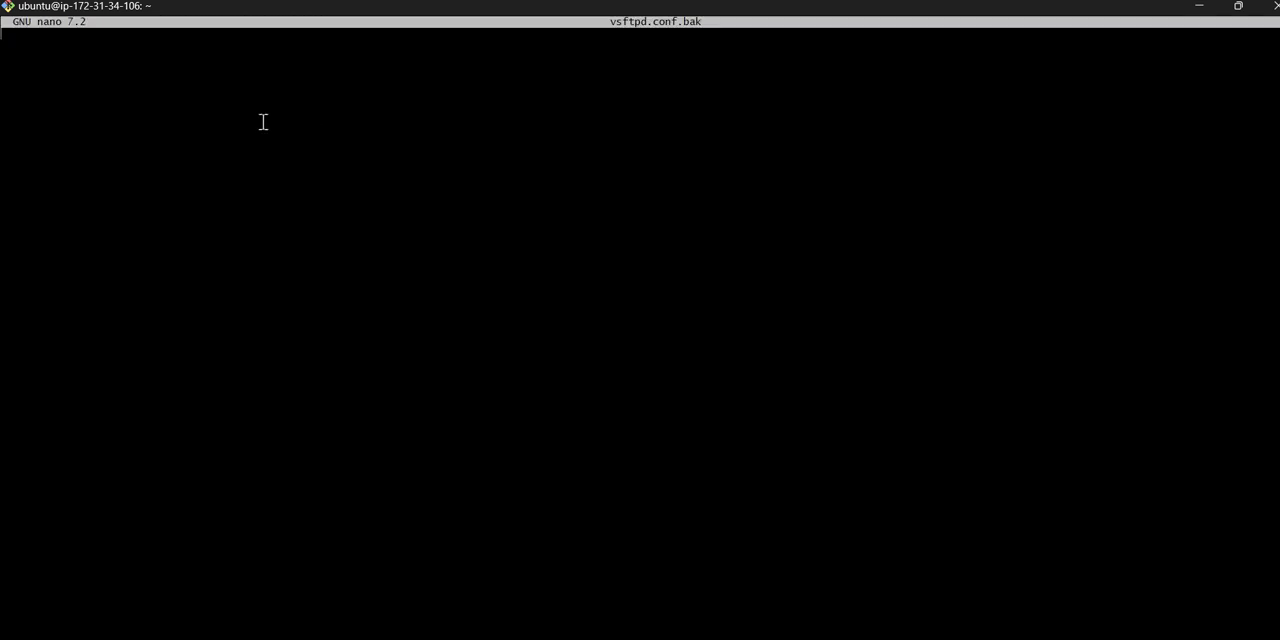
- Close vsftpd.conf.bak in nano and arrange the terminal as a wide unmaximized window with the Telegram window minimized
key("ctrl+x")
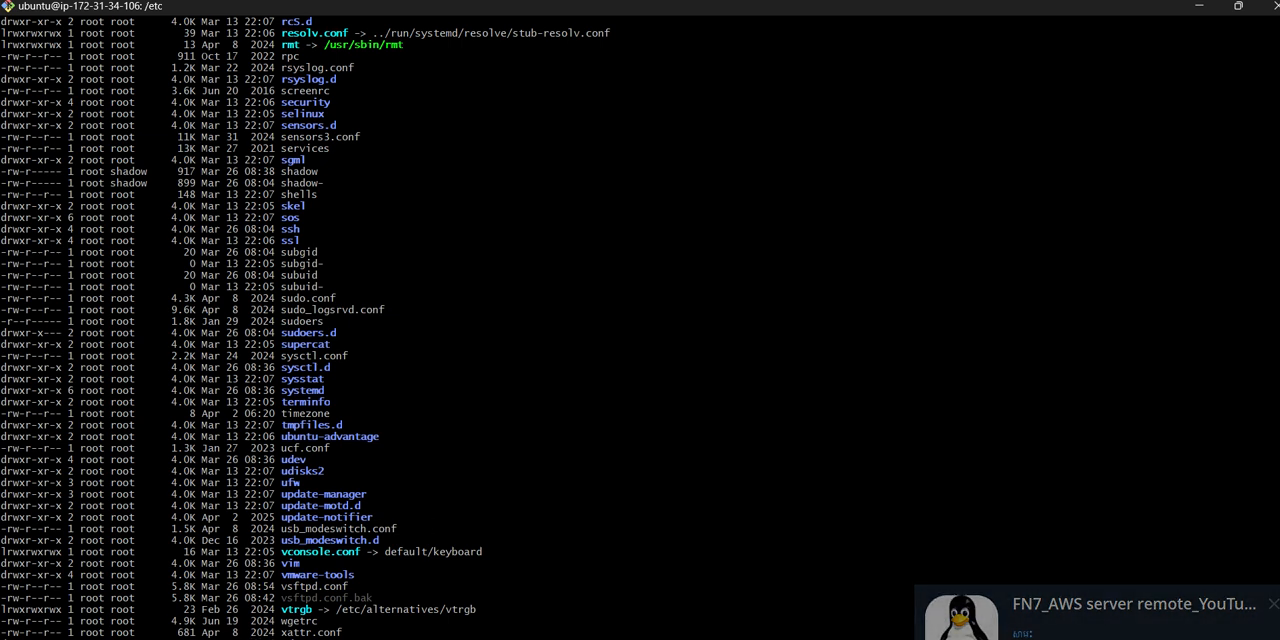
left_click(1238, 6)
double_click(606, 270)
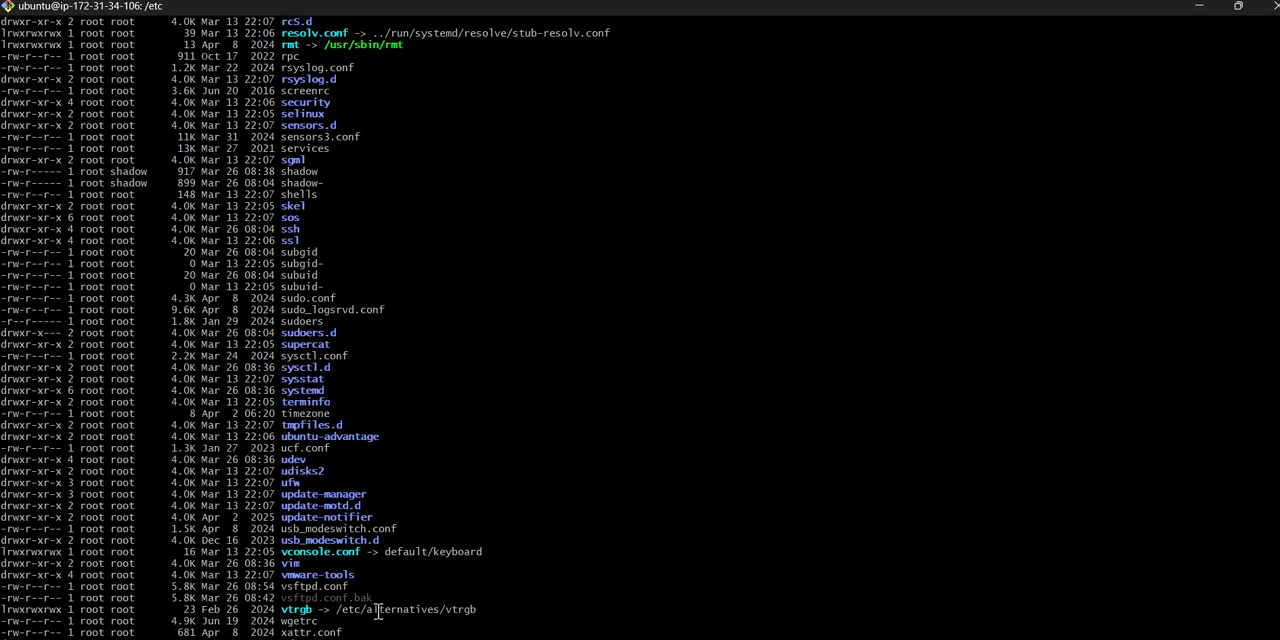
double_click(1066, 20)
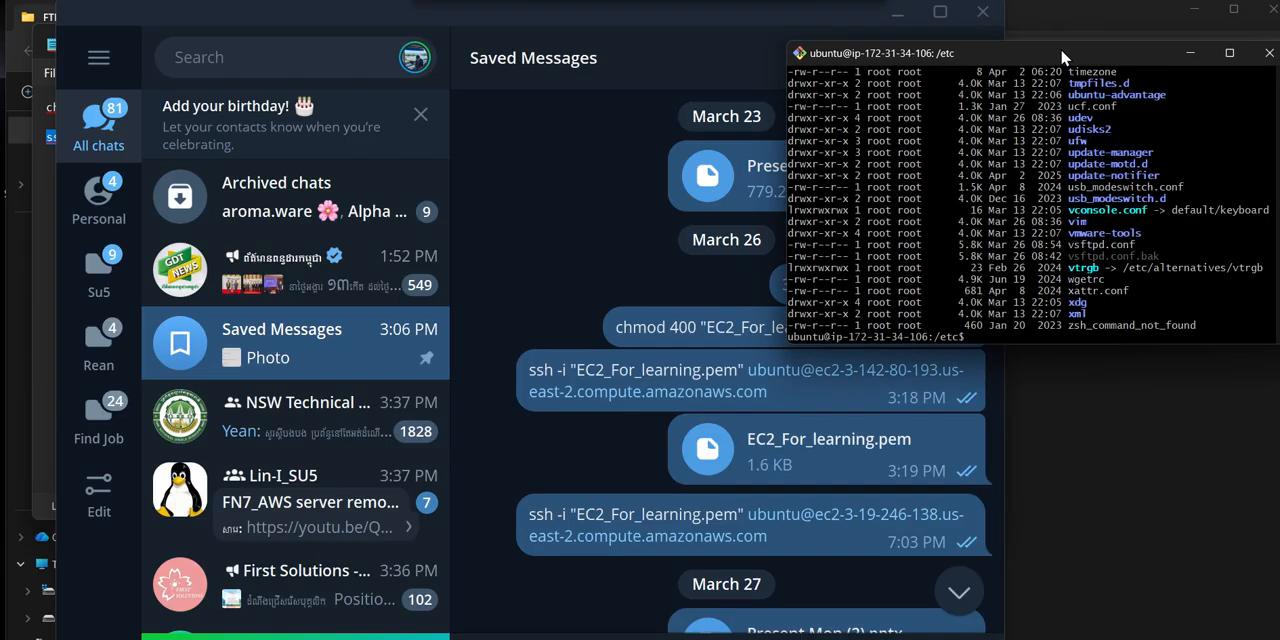
left_click(893, 22)
left_click(895, 18)
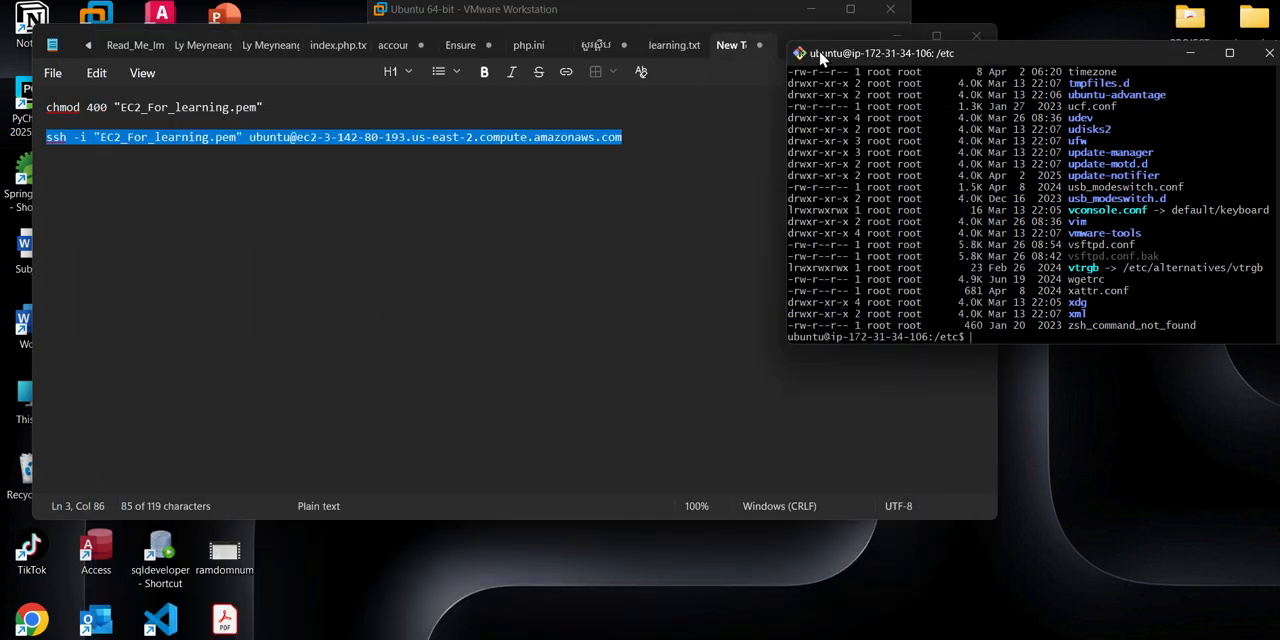
left_click_drag(782, 84, 33, 122)
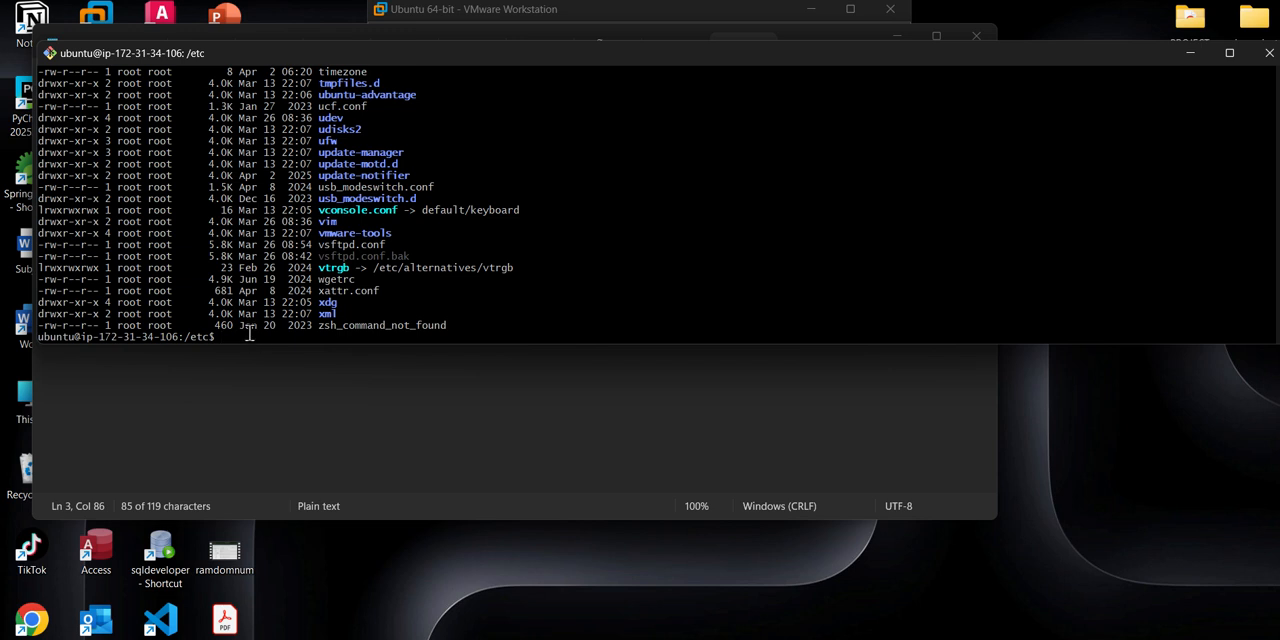
- Open vsftpd.conf in /etc with sudo nano and maximize the terminal window
type("sudo nano vsftpd.conf")
key("Return")
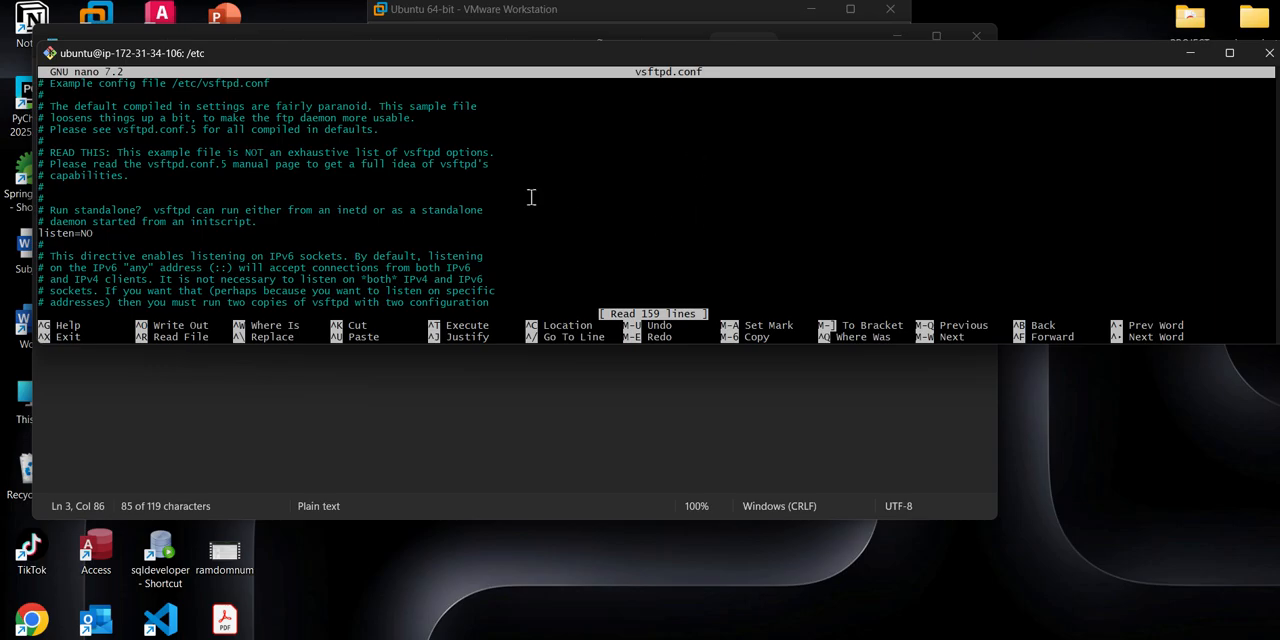
left_click(1228, 53)
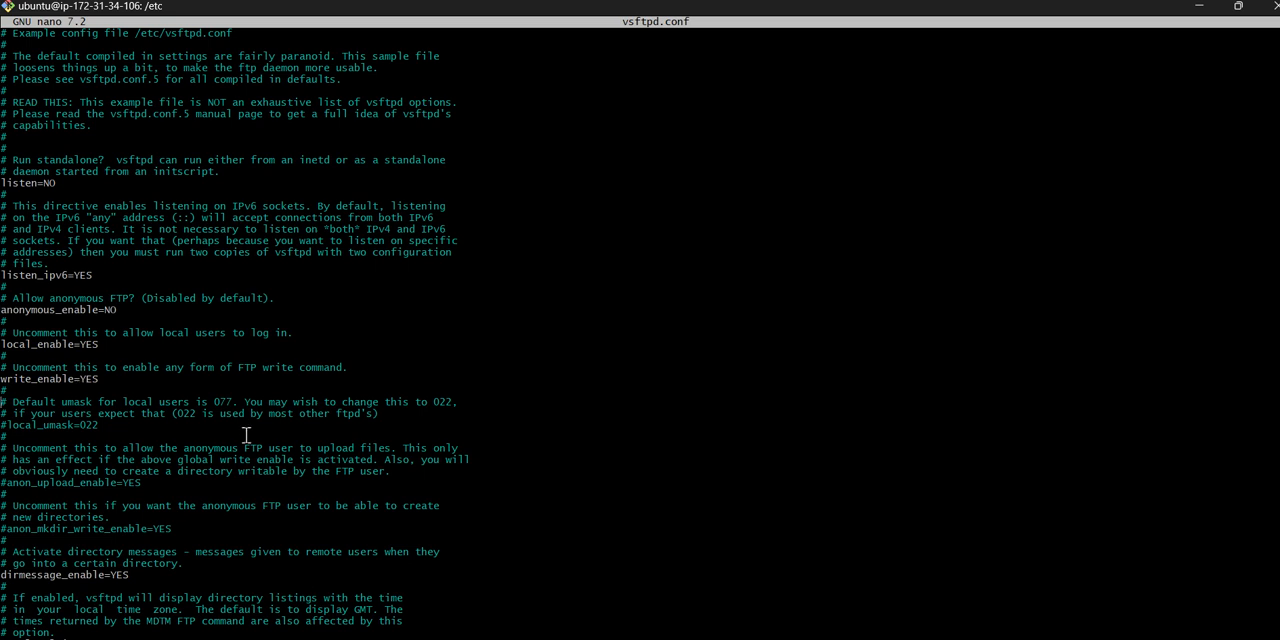
- Examine the vsftpd.conf settings from the listening and login options through chroot and SSL to the passive ports, and exit nano
scroll(250, 430, "down", 1)
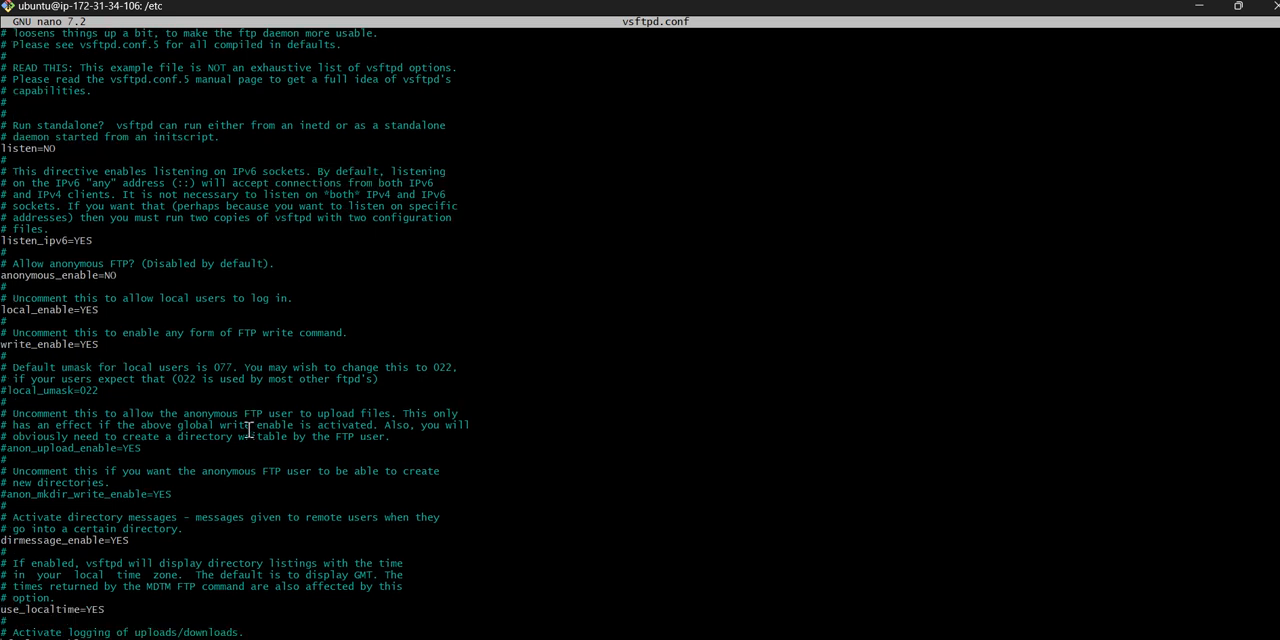
triple_click(14, 609)
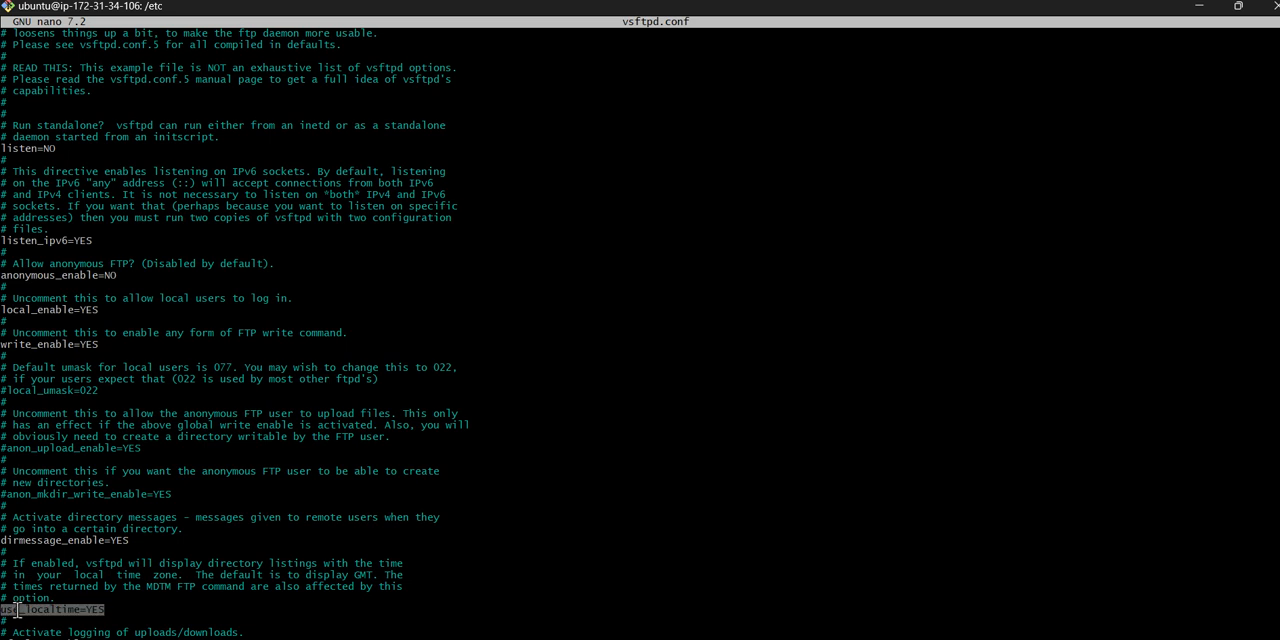
left_click(117, 607)
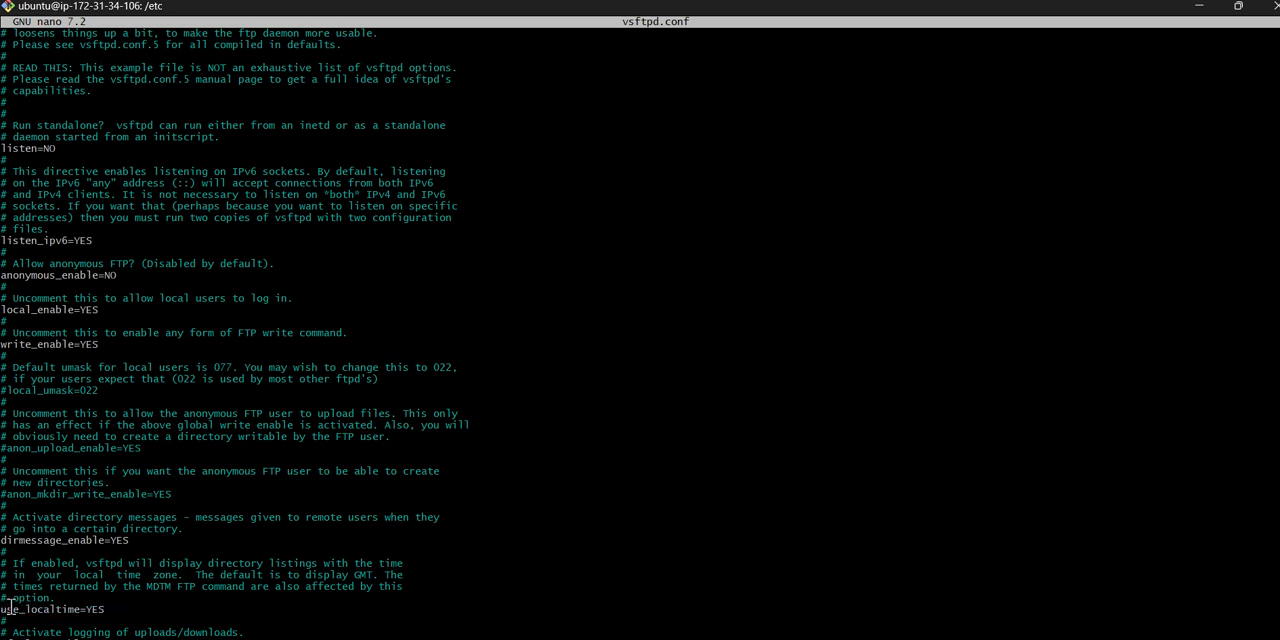
scroll(17, 597, "down", 5)
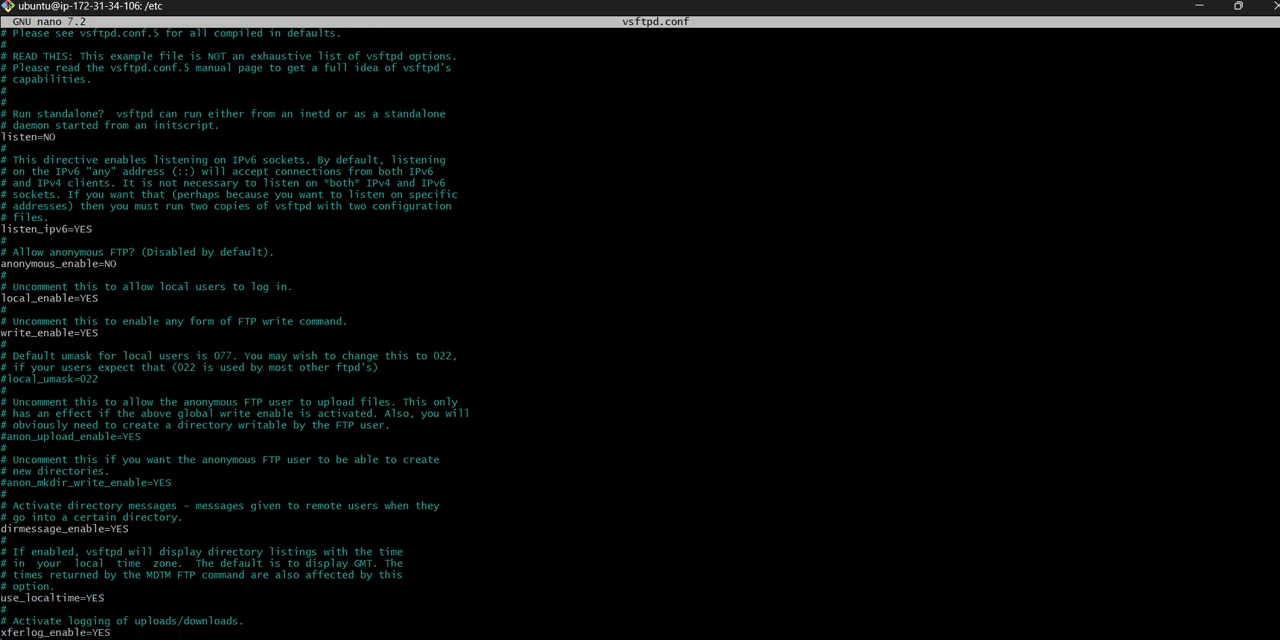
scroll(231, 333, "down", 1)
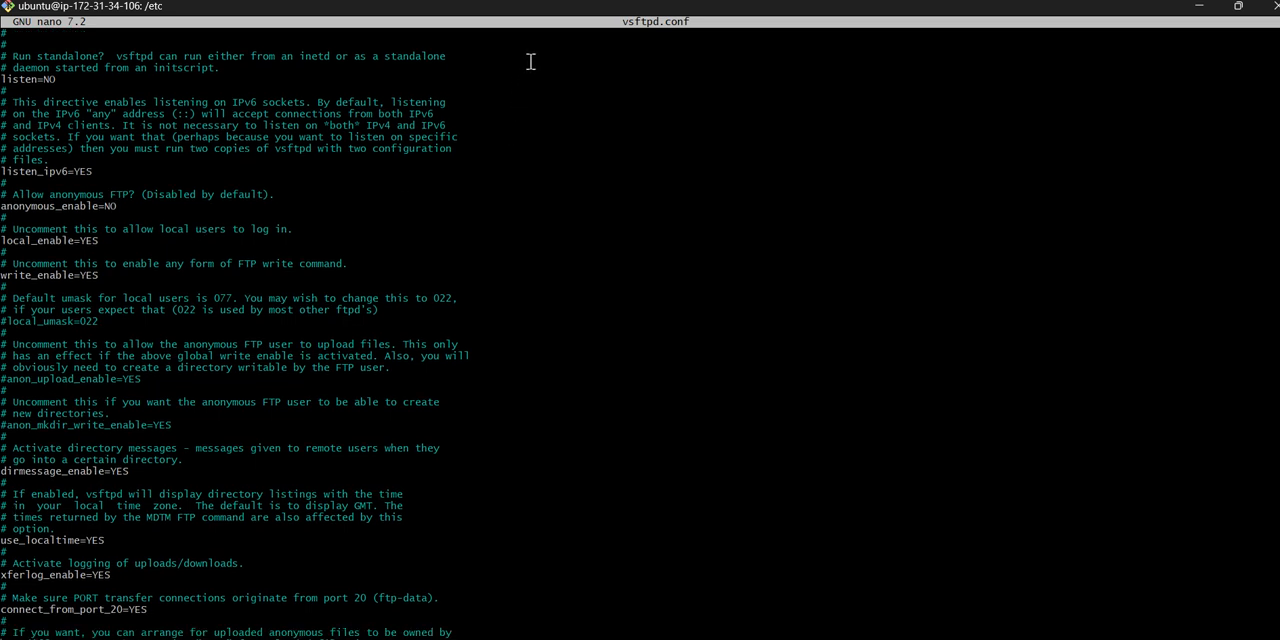
key("Page_Down")
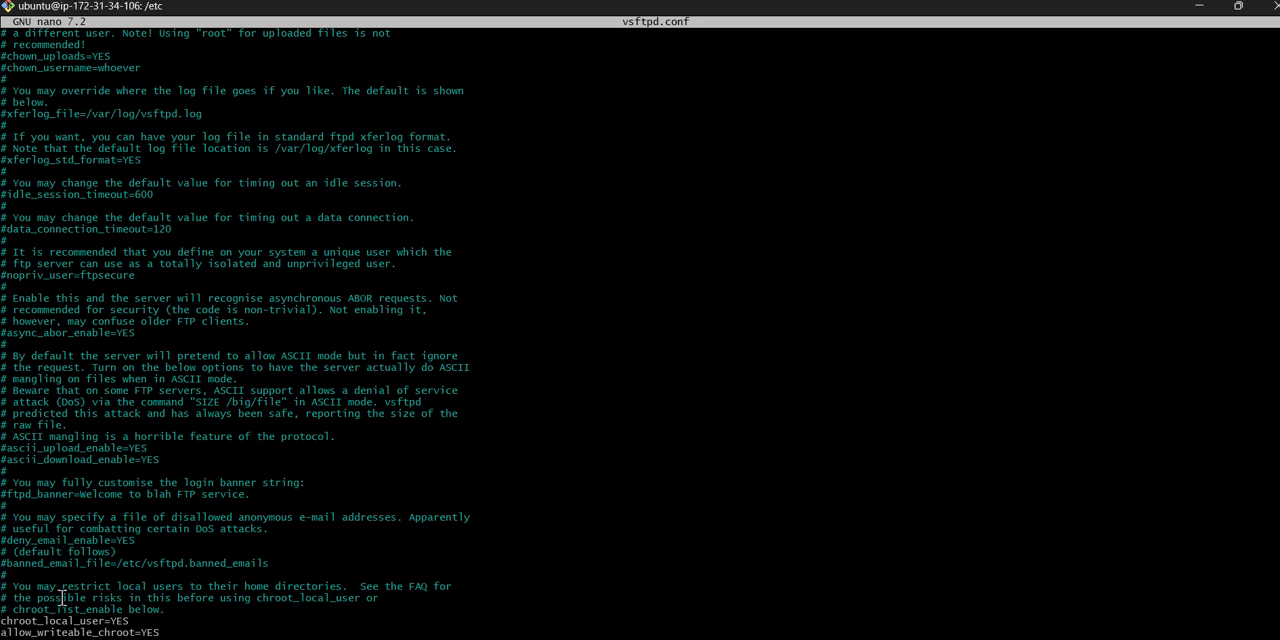
key("Down")
key("Down")
key("Down")
key("Down")
key("Down")
key("Down")
key("Down")
key("Down")
key("Down")
key("Down")
key("Down")
key("Down")
key("Down")
key("Down")
key("Down")
key("Down")
key("Down")
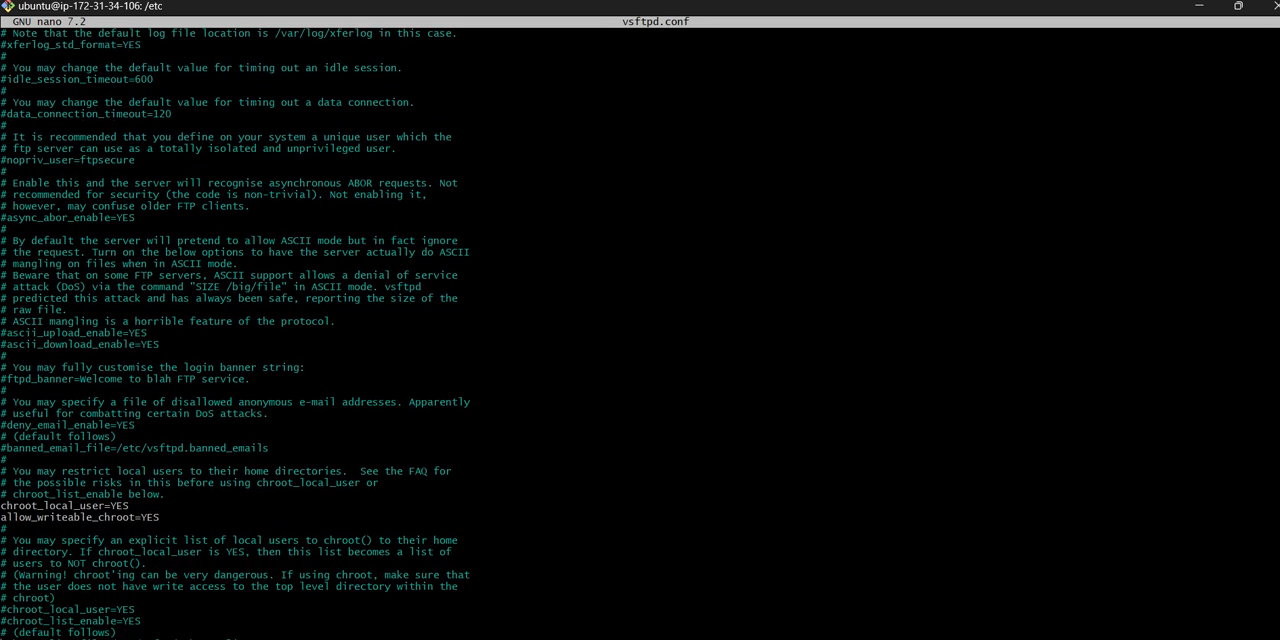
key("Down")
key("Down")
key("Down")
key("Down")
key("Down")
key("Down")
key("Down")
key("Down")
key("Down")
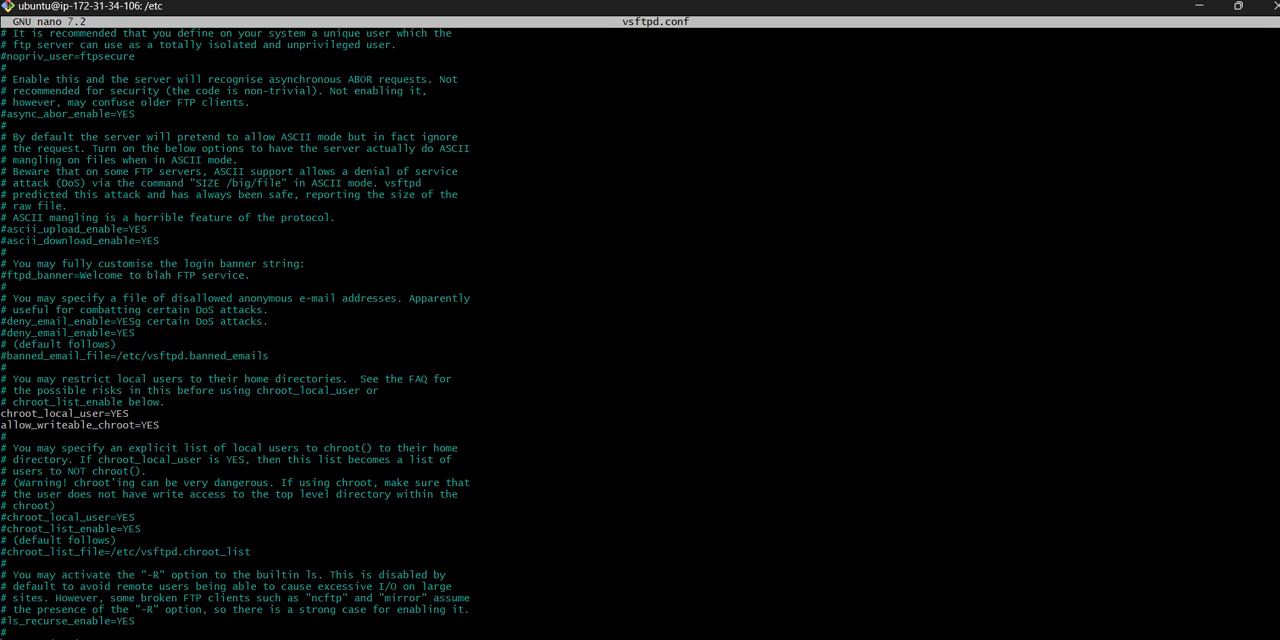
key("Down")
key("Down")
key("Down")
key("Down")
key("Down")
key("Down")
key("Down")
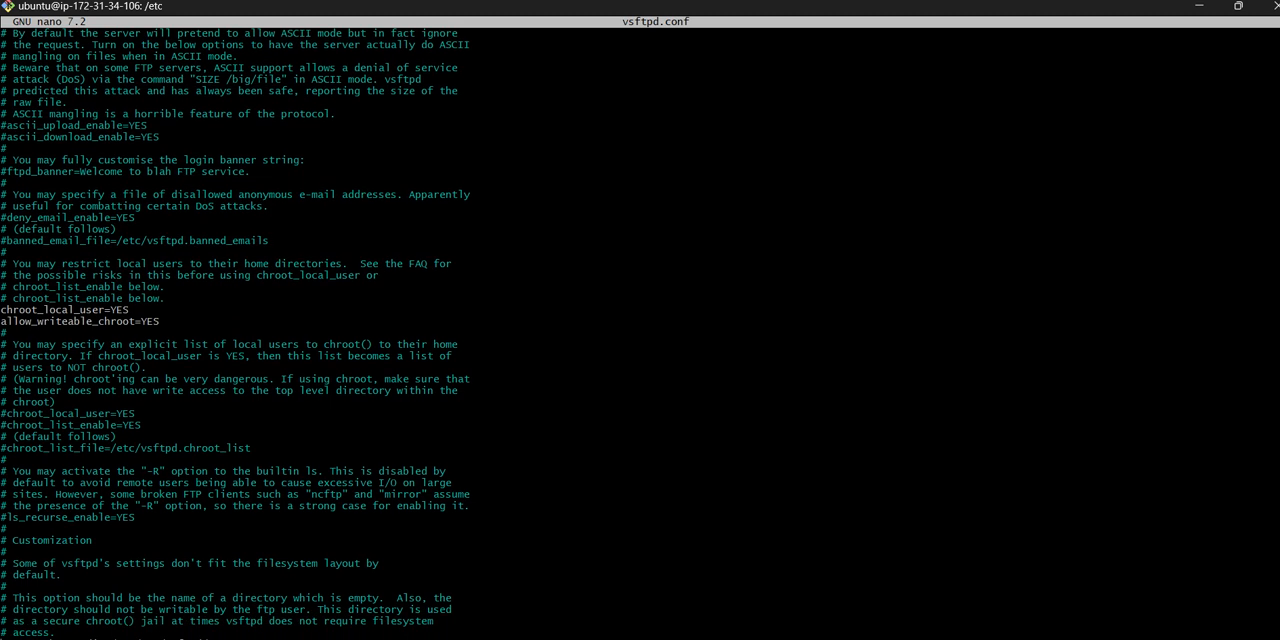
key("Down")
key("Down")
key("Down")
key("Down")
key("Down")
key("Down")
key("Down")
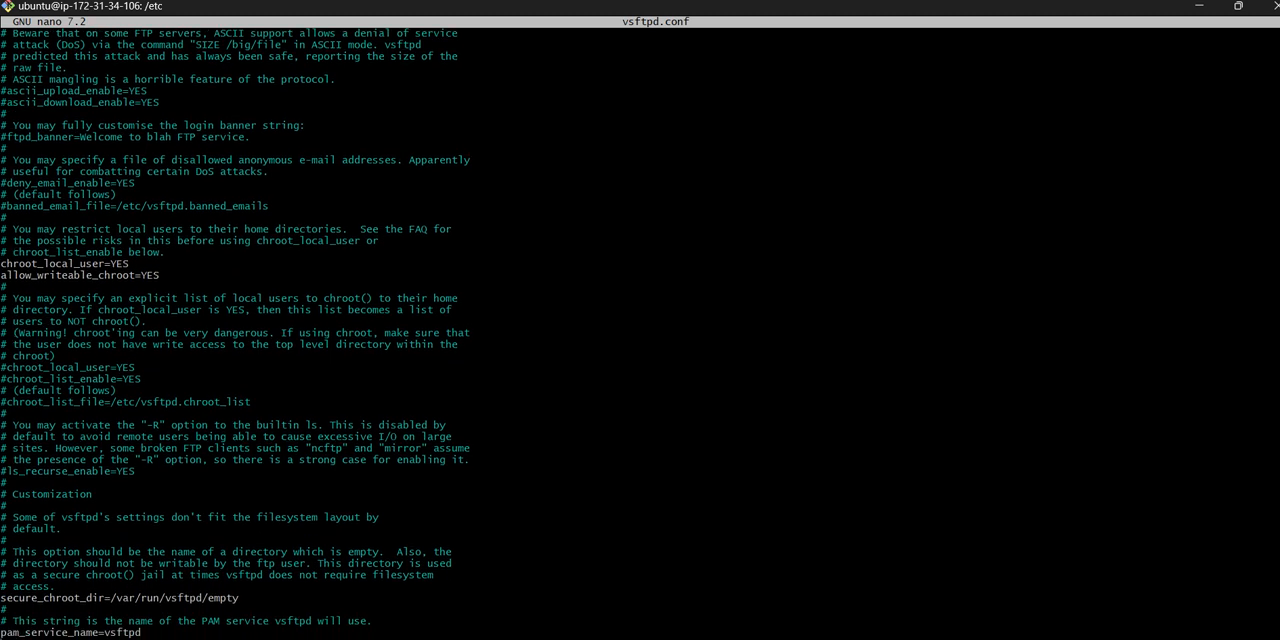
key("Down")
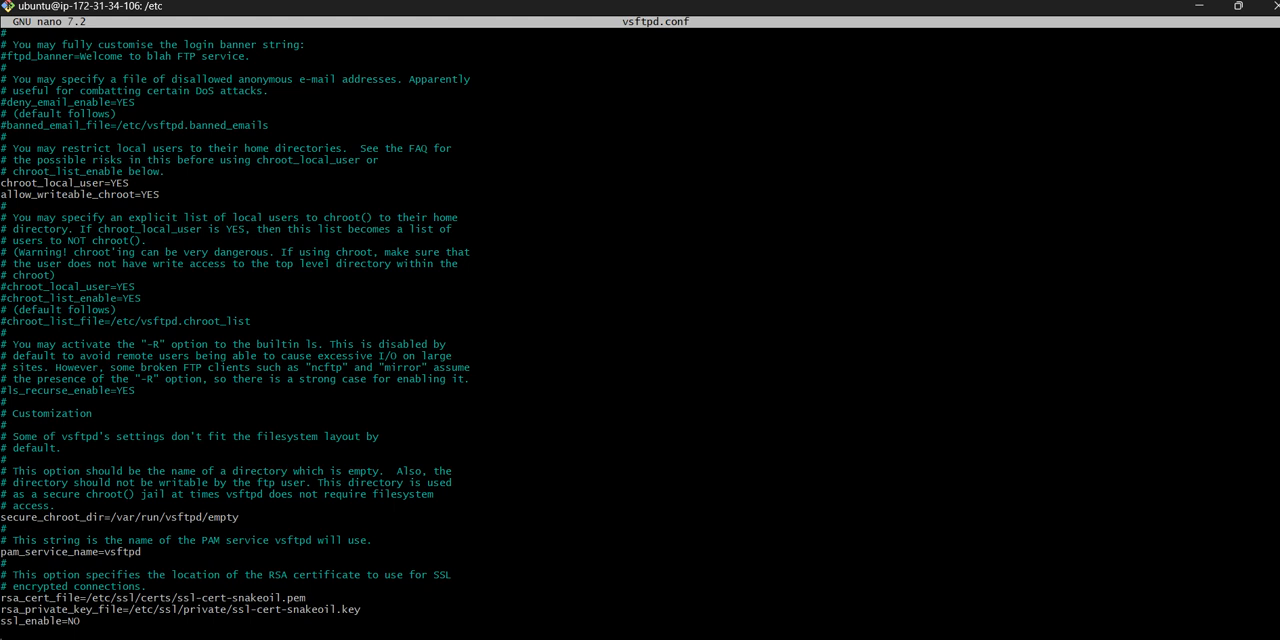
key("Down")
key("Down")
key("Down")
key("Down")
key("Down")
key("Down")
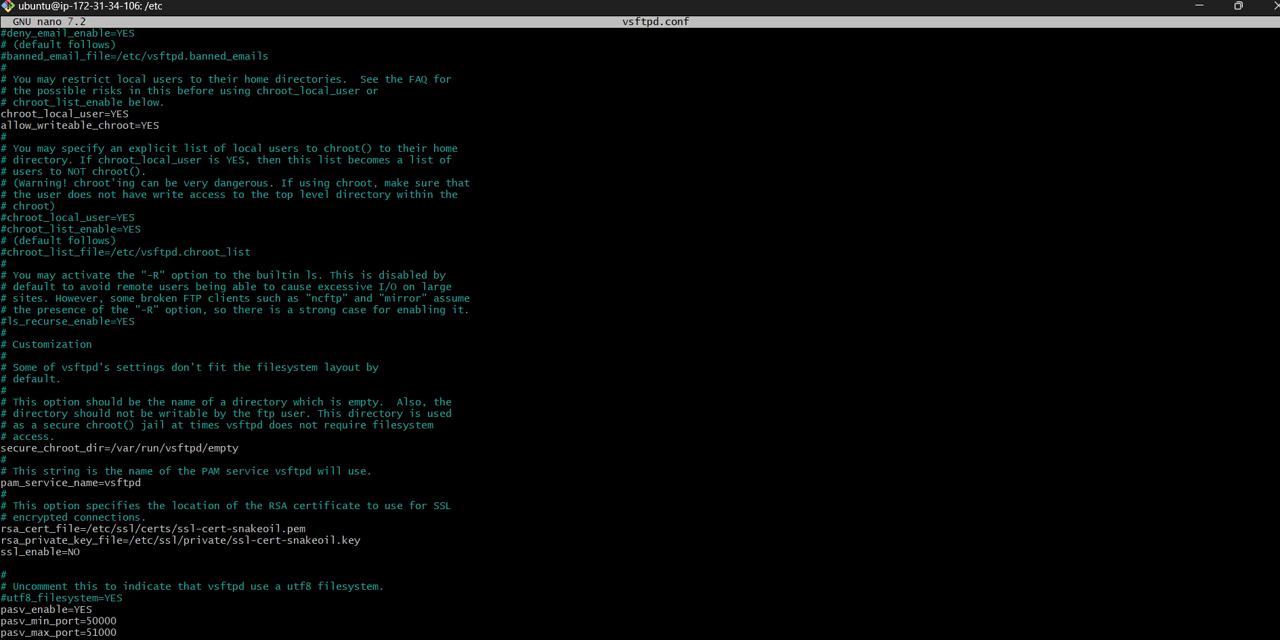
key("ctrl+x")
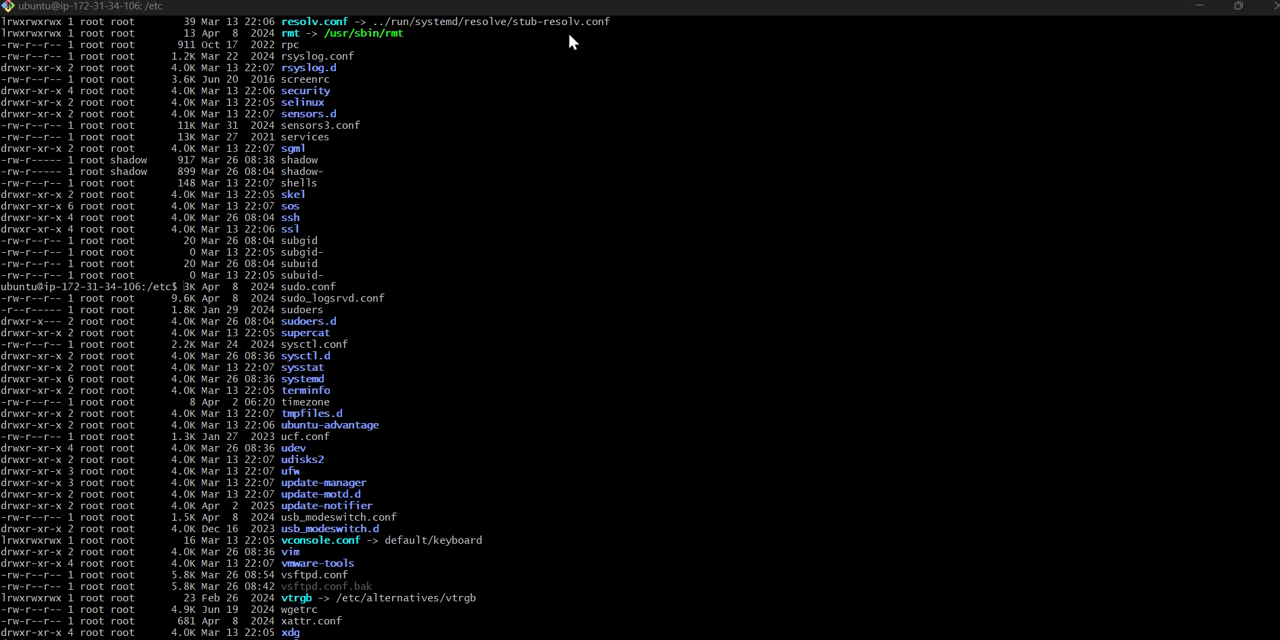
- Clear the terminal and try to query the FTP service with sudo systemctl satatus vsftpd
key("ctrl+l")
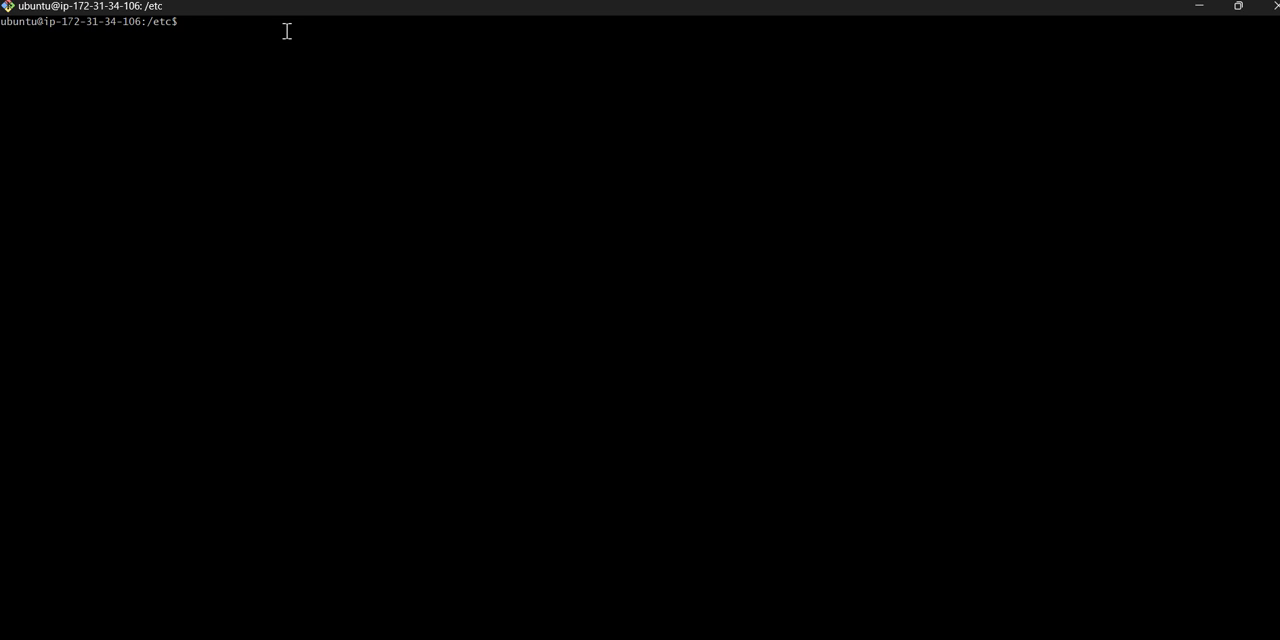
type("sudo")
type(" nano")
key("BackSpace")
key("BackSpace")
key("BackSpace")
key("BackSpace")
key("BackSpace")
key("BackSpace")
key("BackSpace")
type("d")
key("BackSpace")
type("udo st")
key("BackSpace")
type("ystemctl satatus vsft")
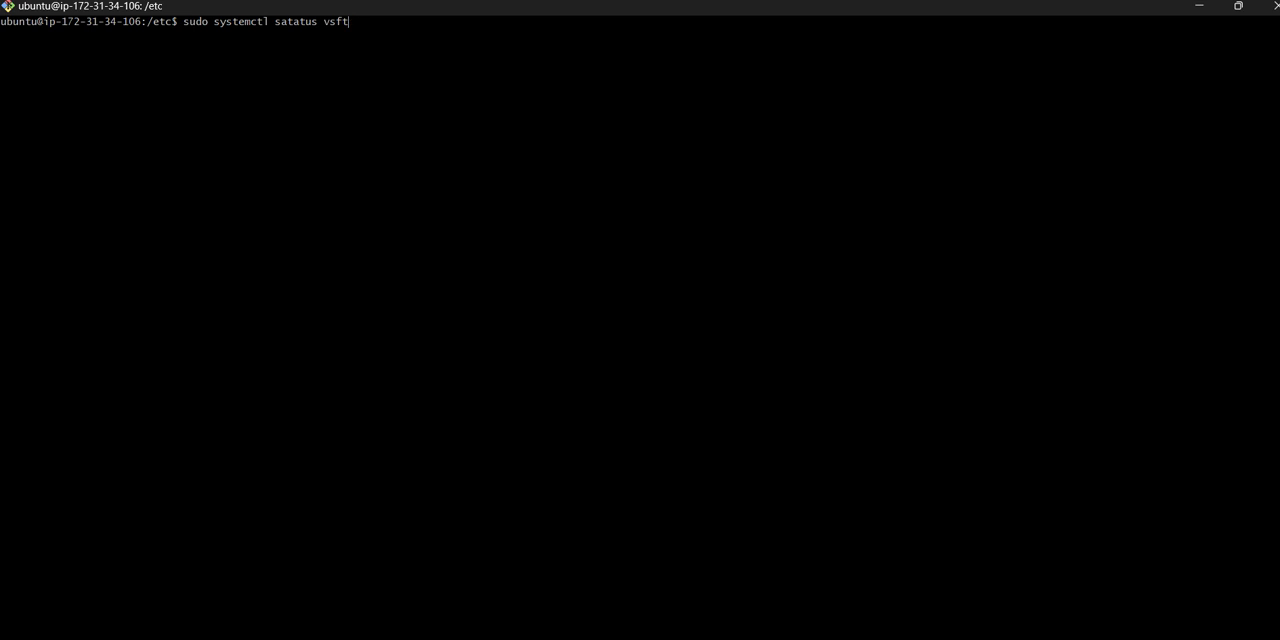
type("pd")
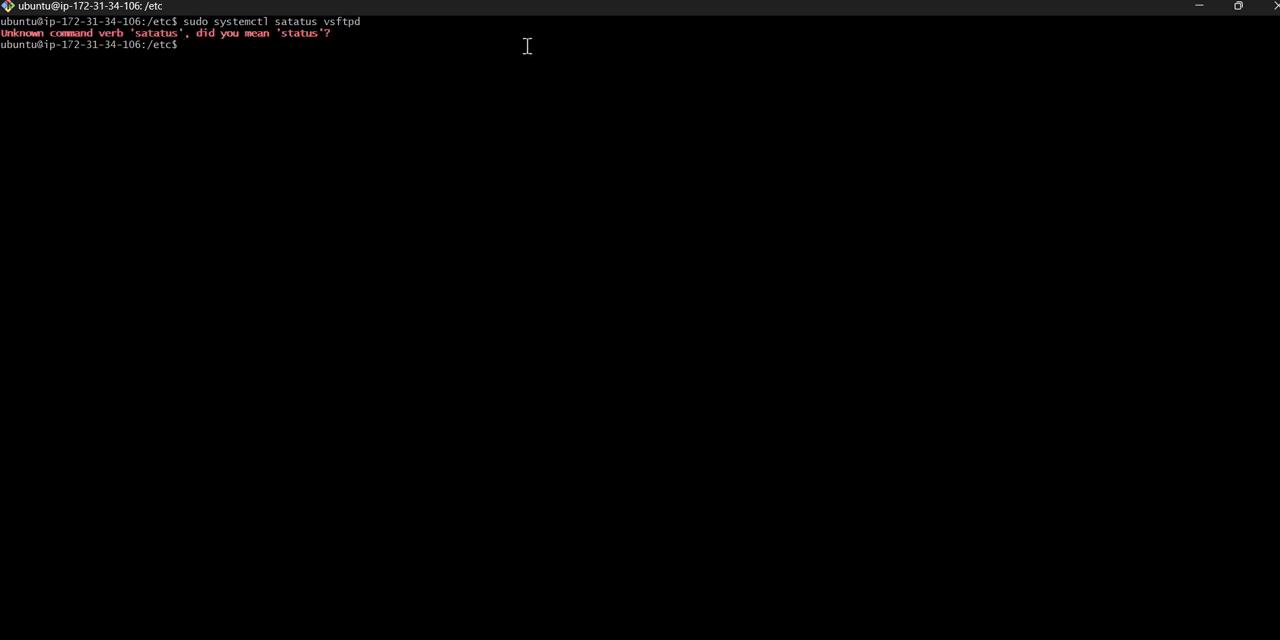
- Clear the terminal and restart the FTP service with sudo systemctl restart vsftpd
key("ctrl+l")
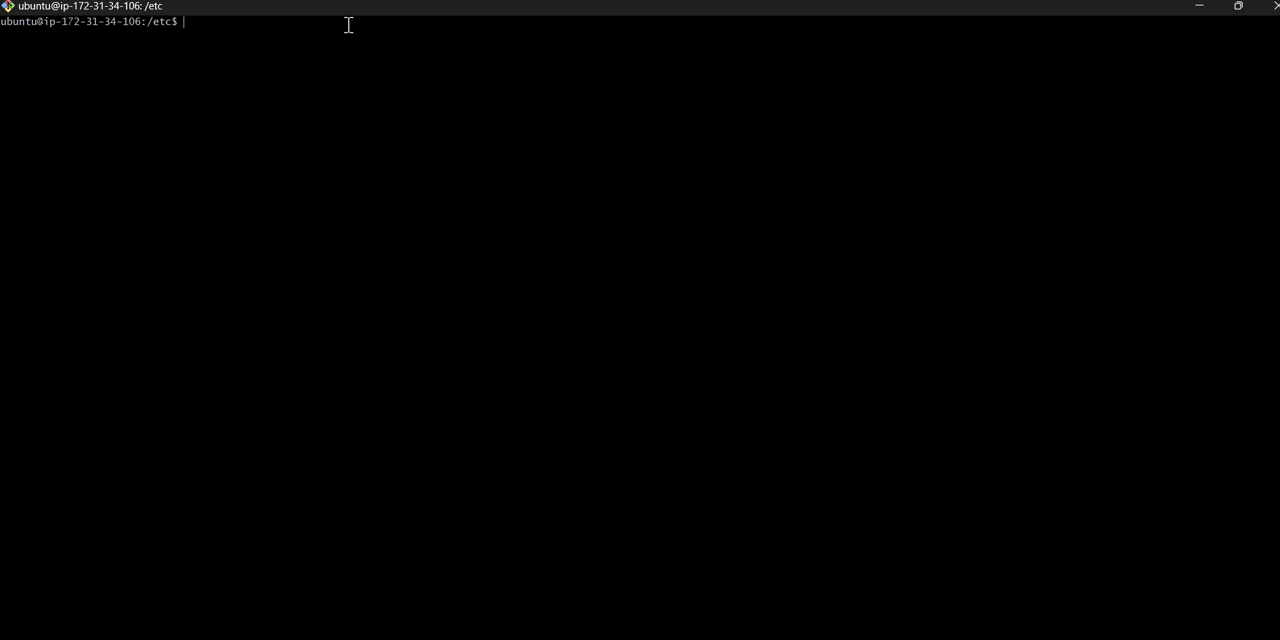
type("sudo v")
type("ystemctl restart vsft")
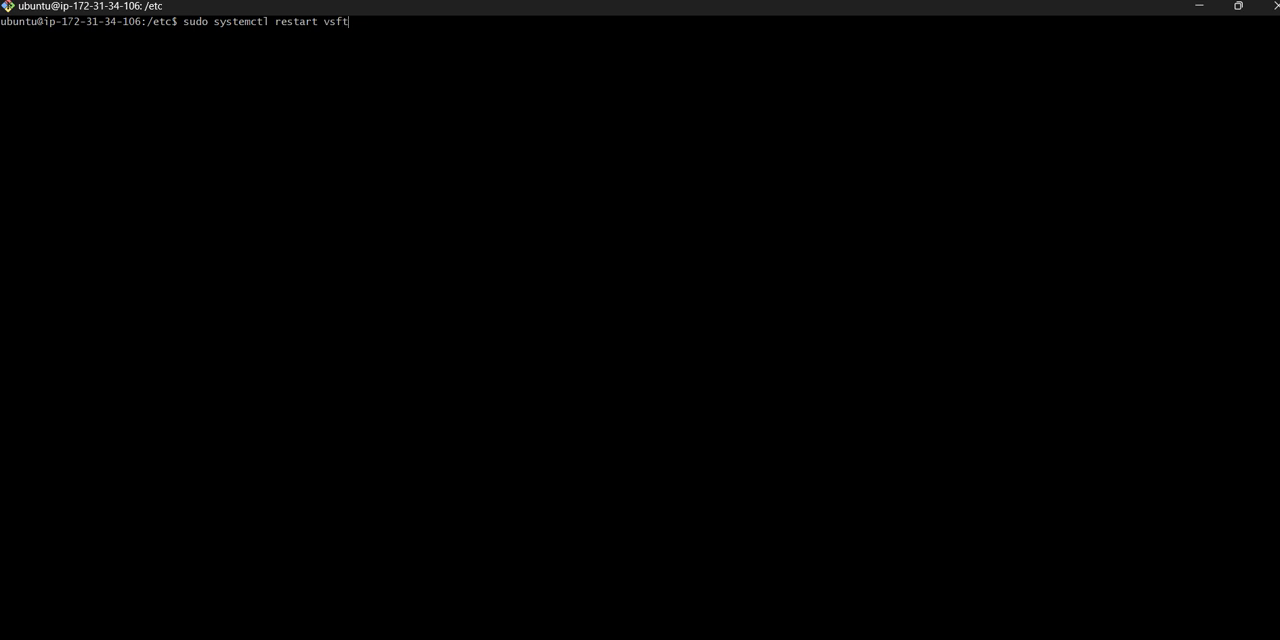
type("pd")
key("Return")
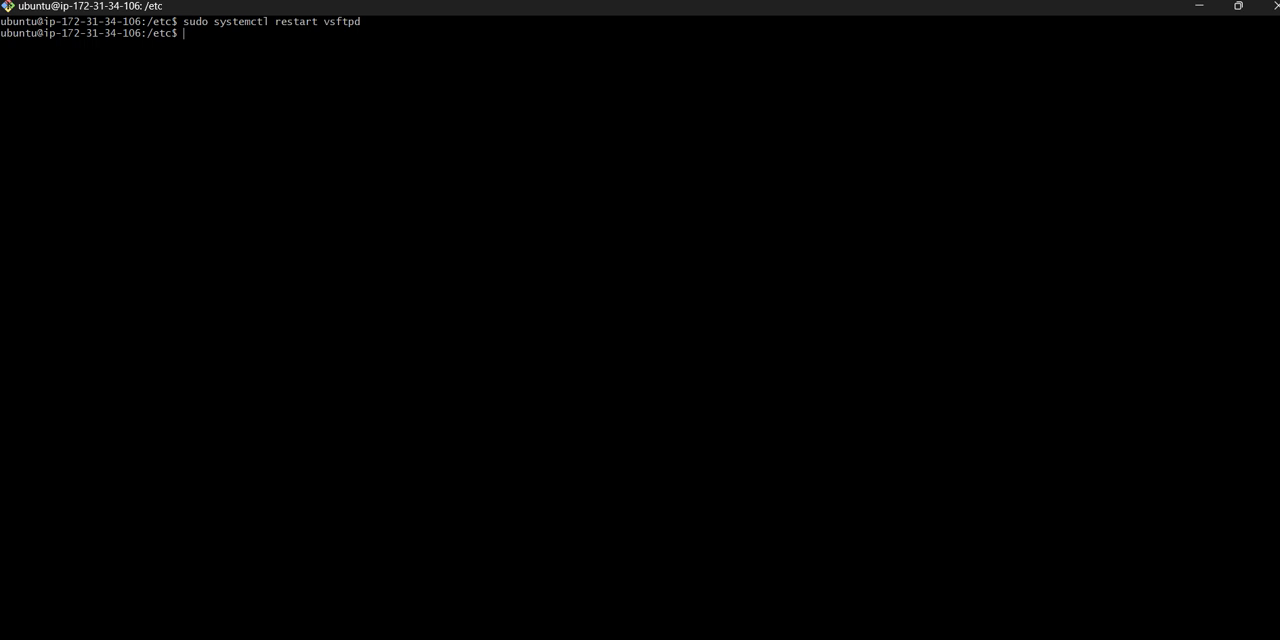
- Check the FTP service's state with sudo systemctl status vsftpd
type("sudo systemctl status")
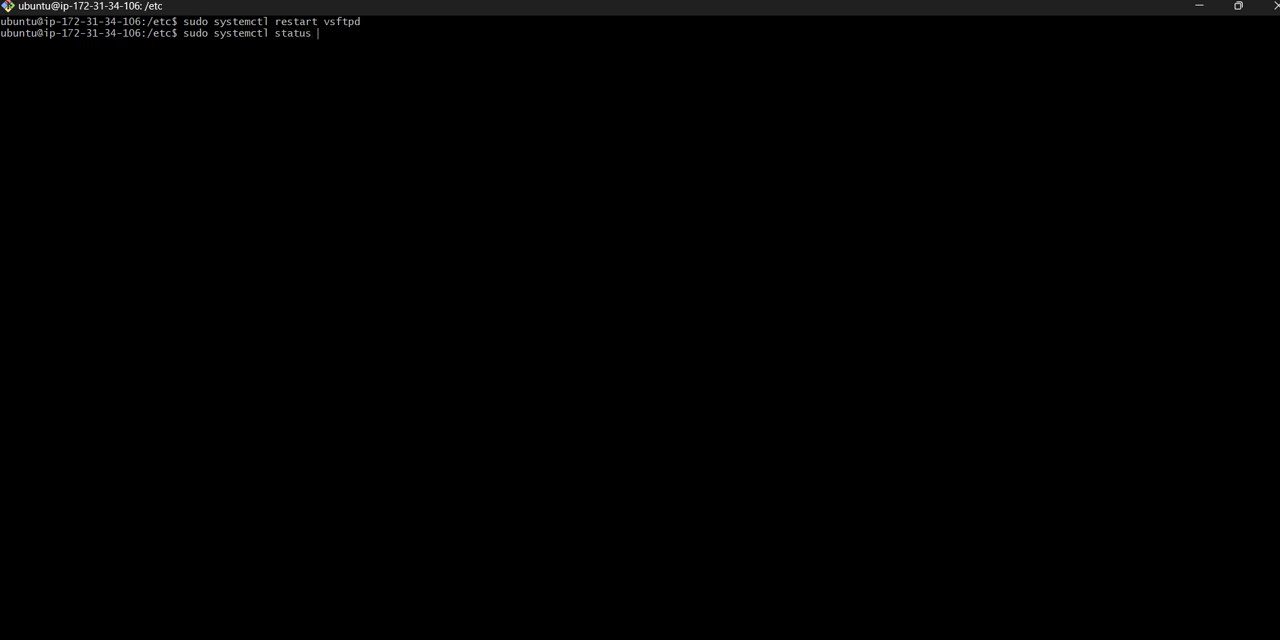
type(" vsftpd")
key("Return")
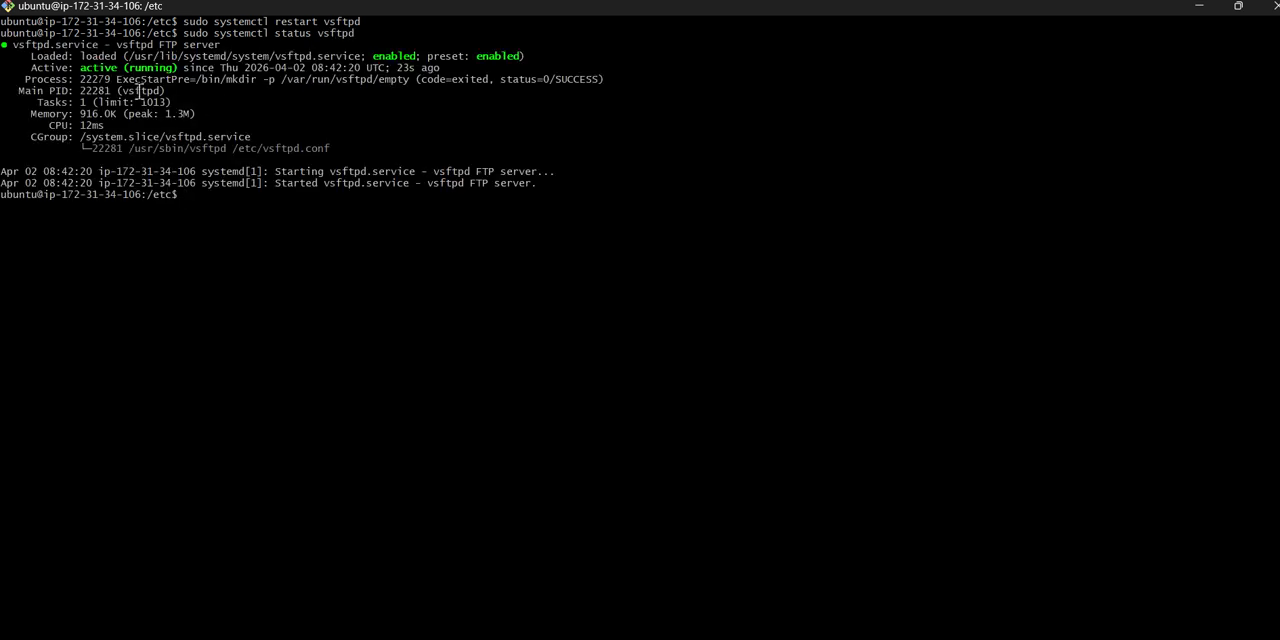
- Switch to Chrome, search Google for filezilla and open the filezilla-project.org homepage
key("alt+Tab")
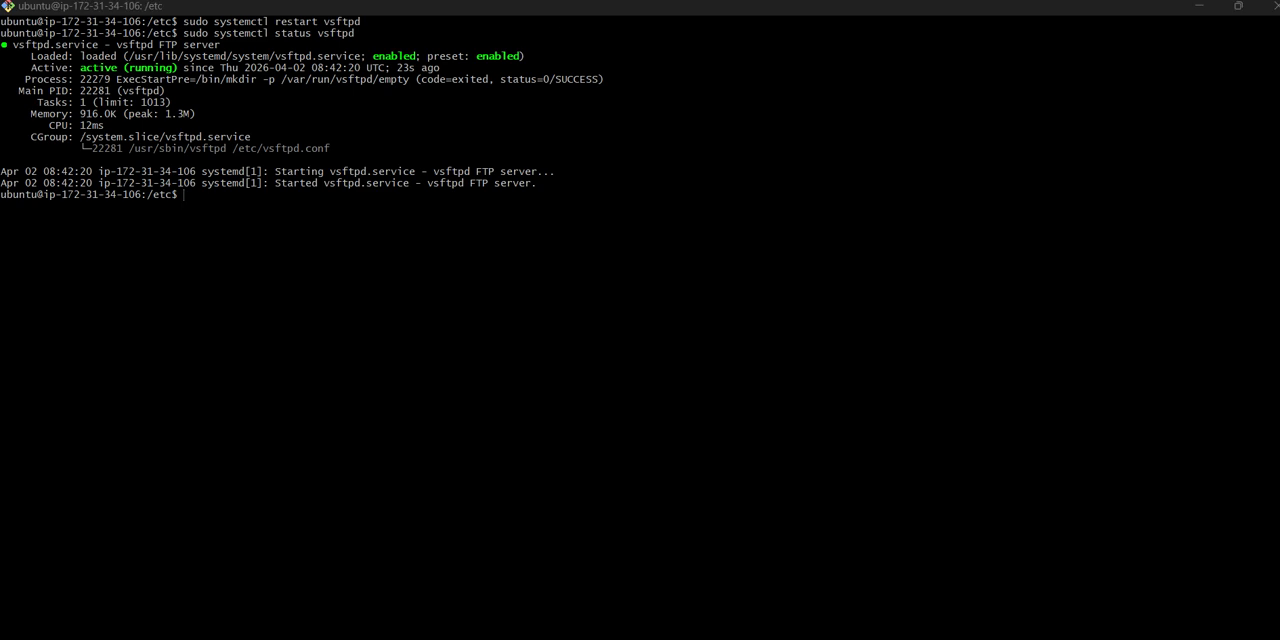
mouse_move(806, 638)
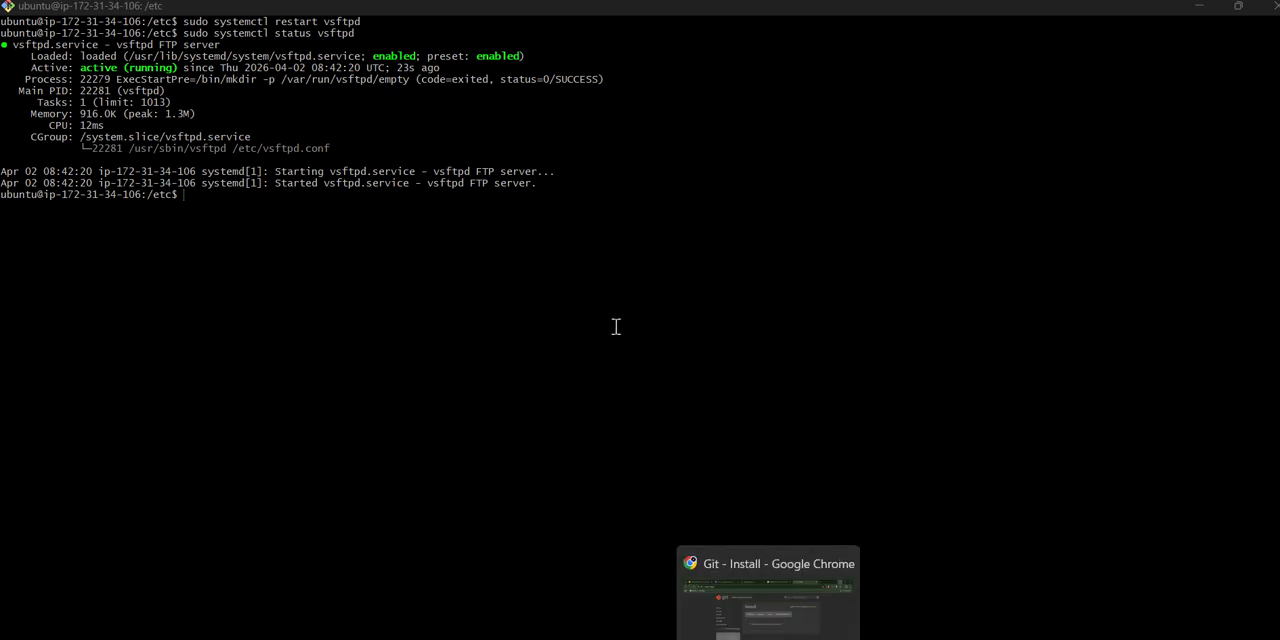
key("alt+Tab")
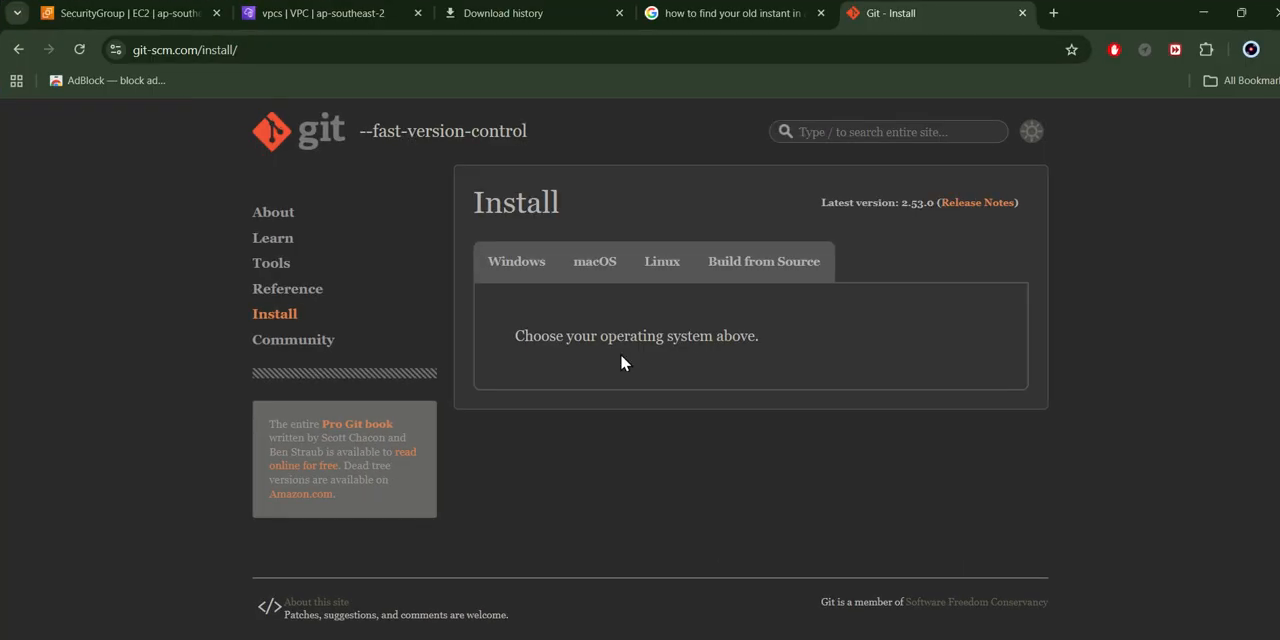
left_click(787, 13)
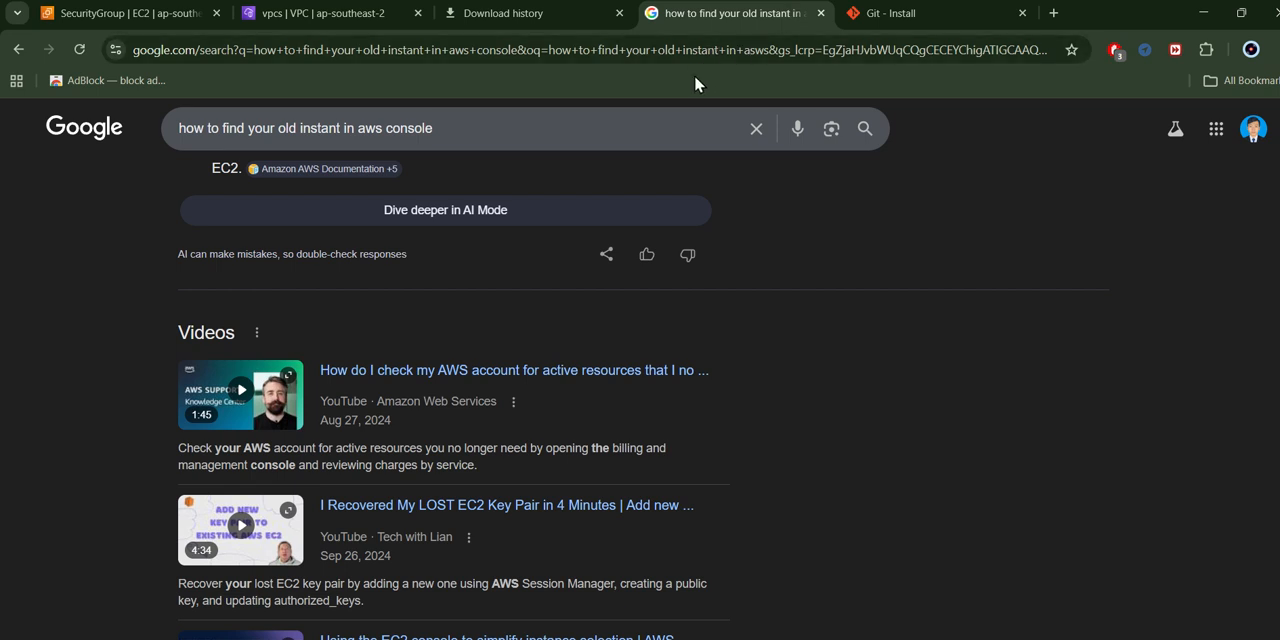
left_click_drag(514, 126, 9, 171)
type("file")
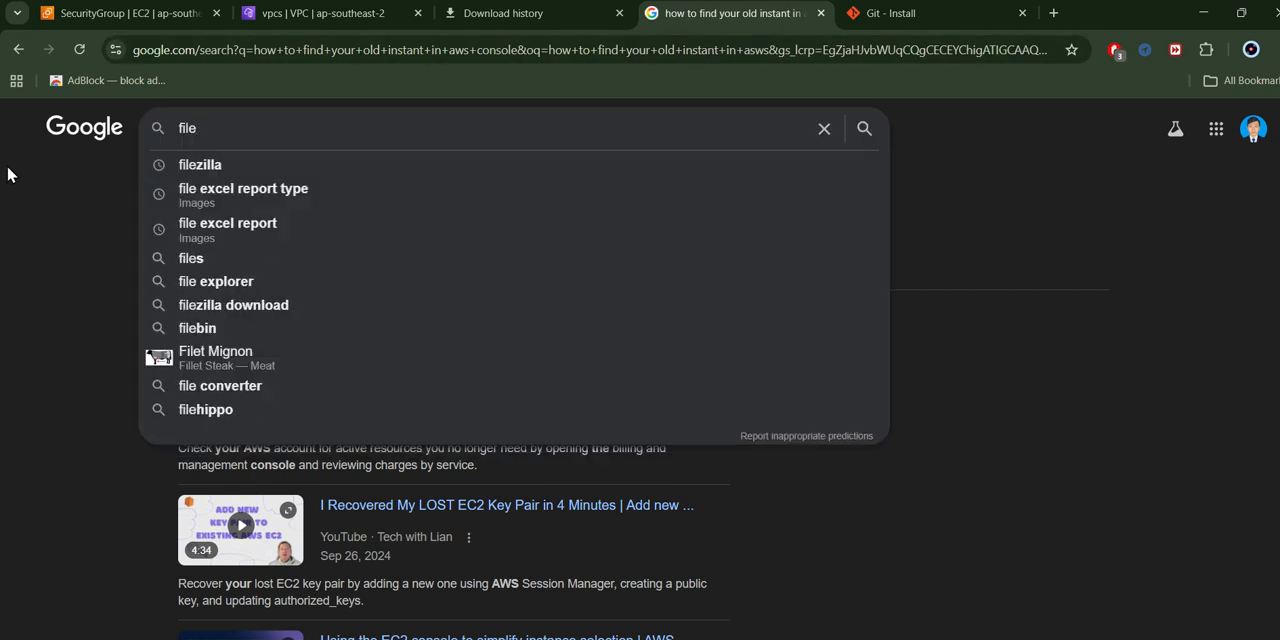
key("Down")
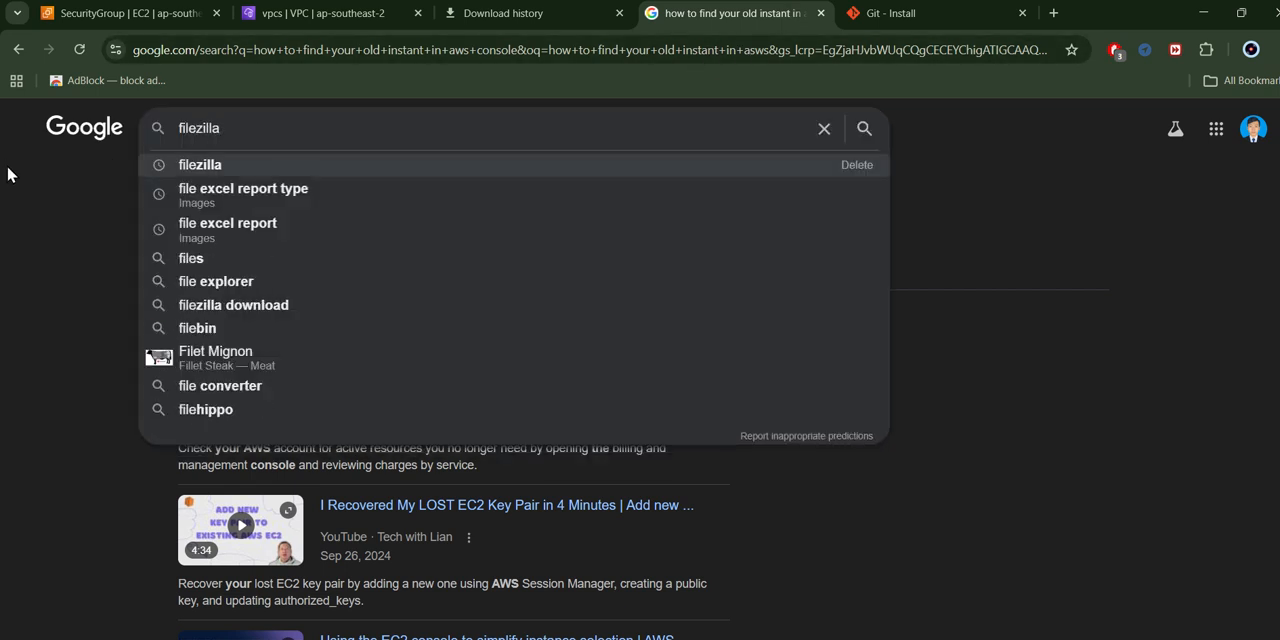
key("Return")
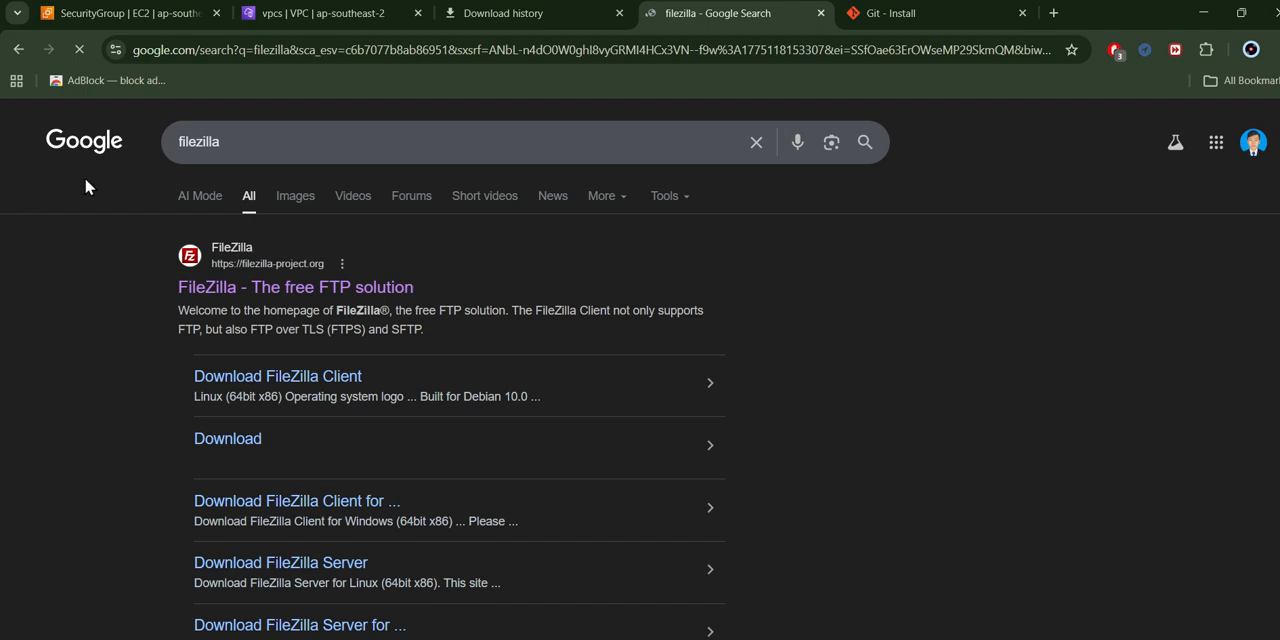
left_click(326, 296)
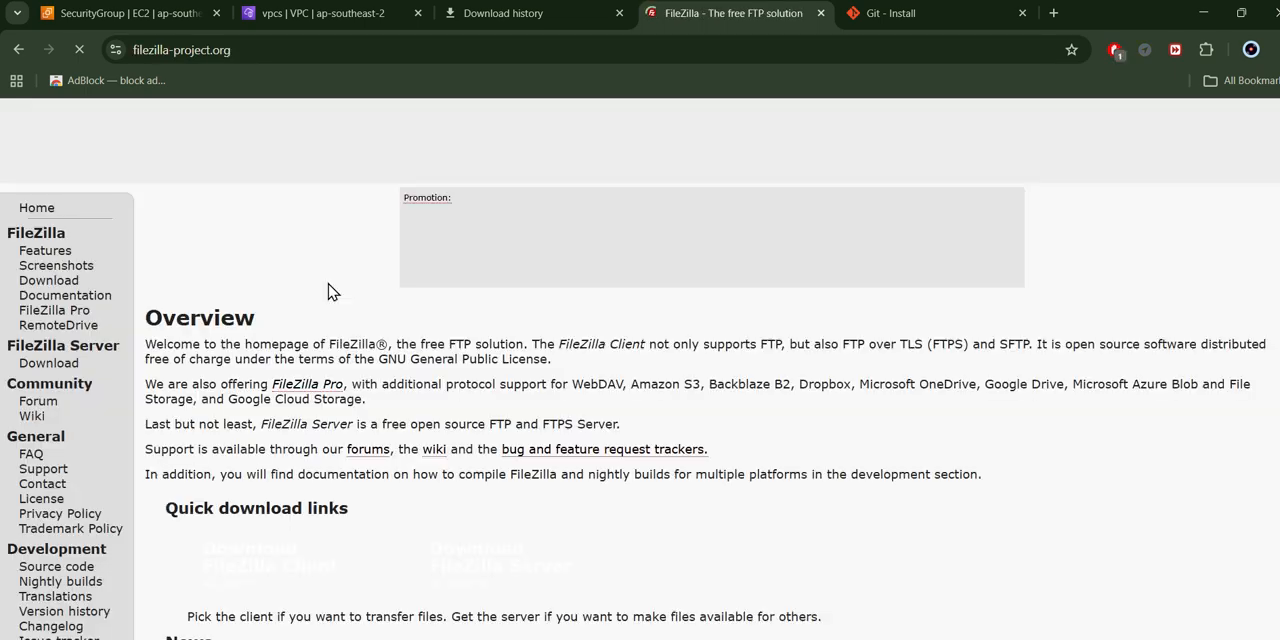
- Switch to the FileZilla client and open its Site Manager
scroll(394, 400, "down", 3)
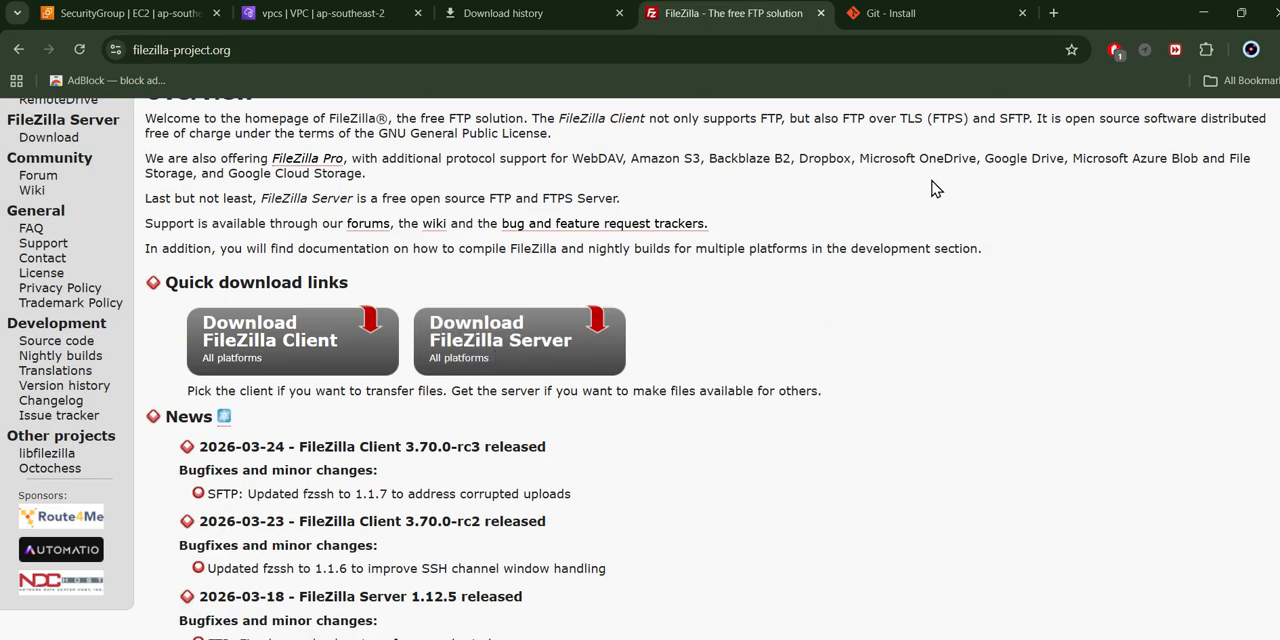
key("super")
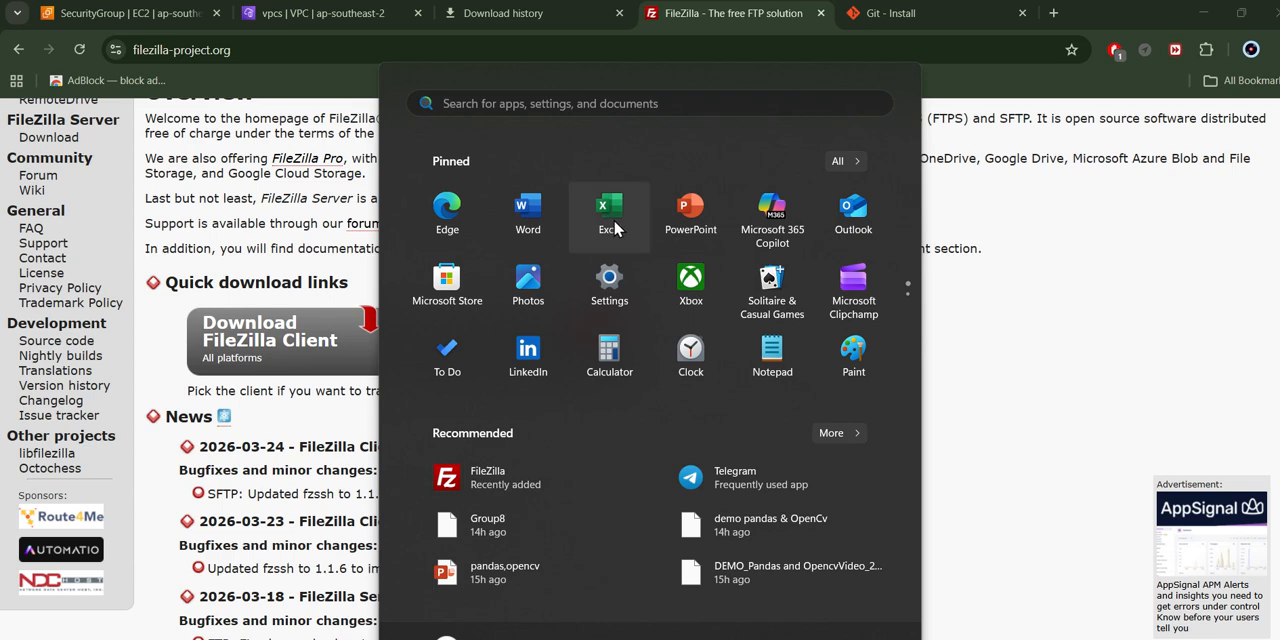
left_click(530, 488)
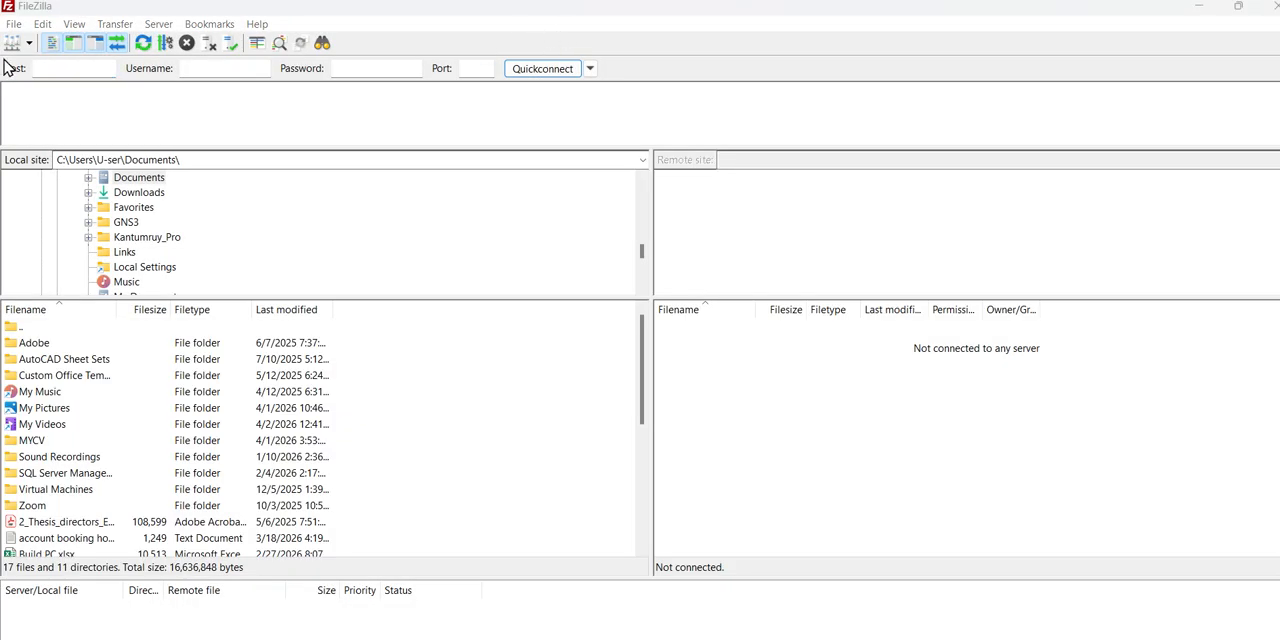
left_click(14, 24)
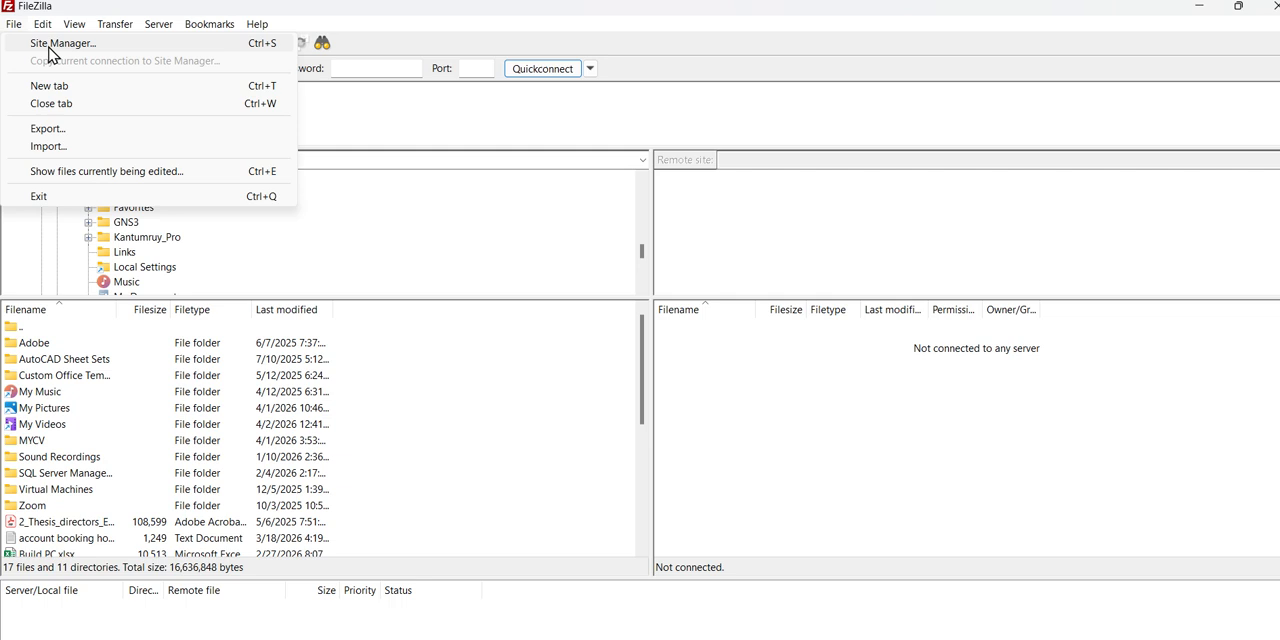
left_click(50, 44)
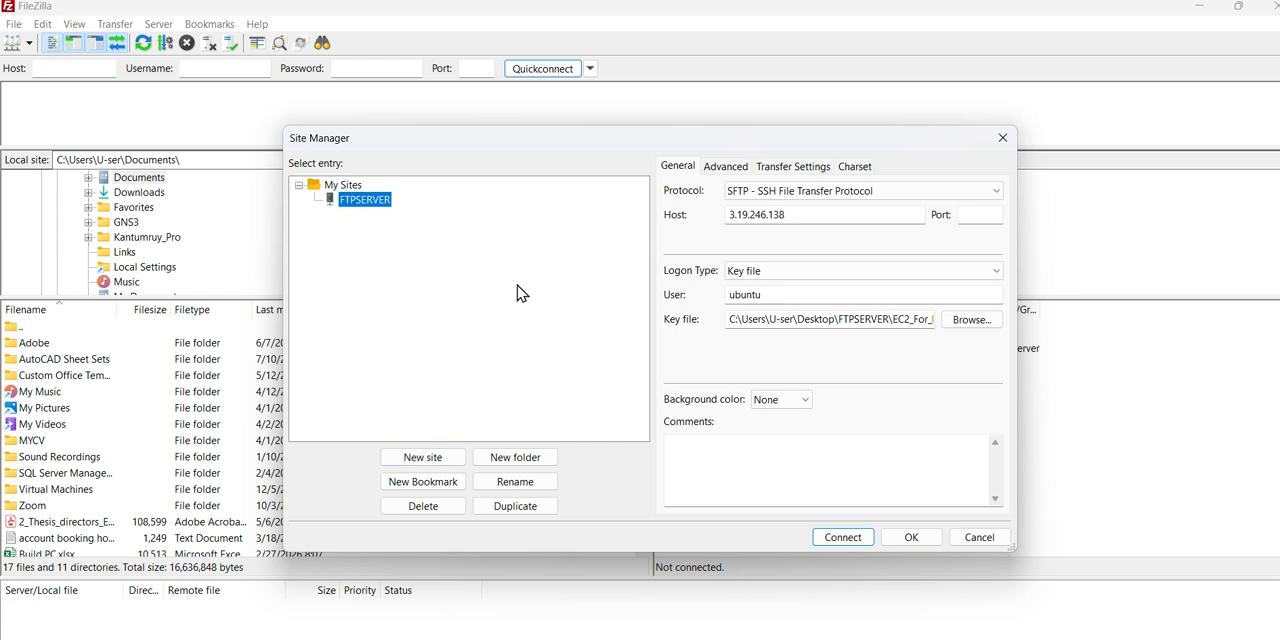
- Review the FTPSERVER site's host and key file location, keeping SFTP - SSH File Transfer Protocol as its protocol
left_click(795, 192)
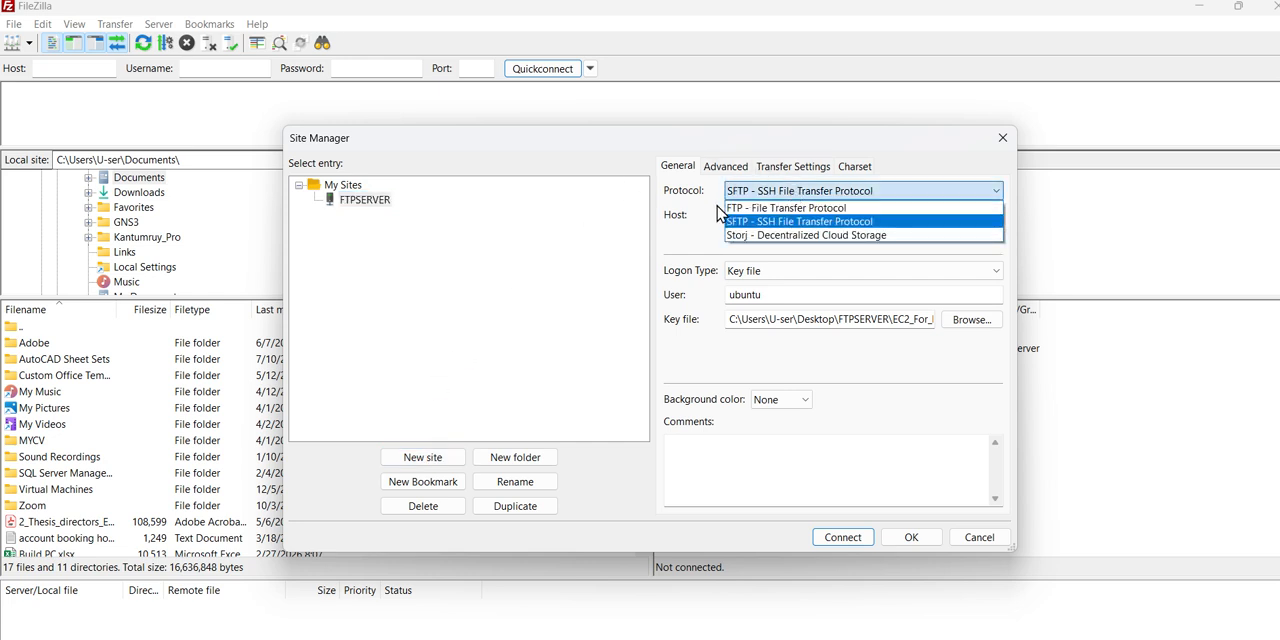
left_click(737, 227)
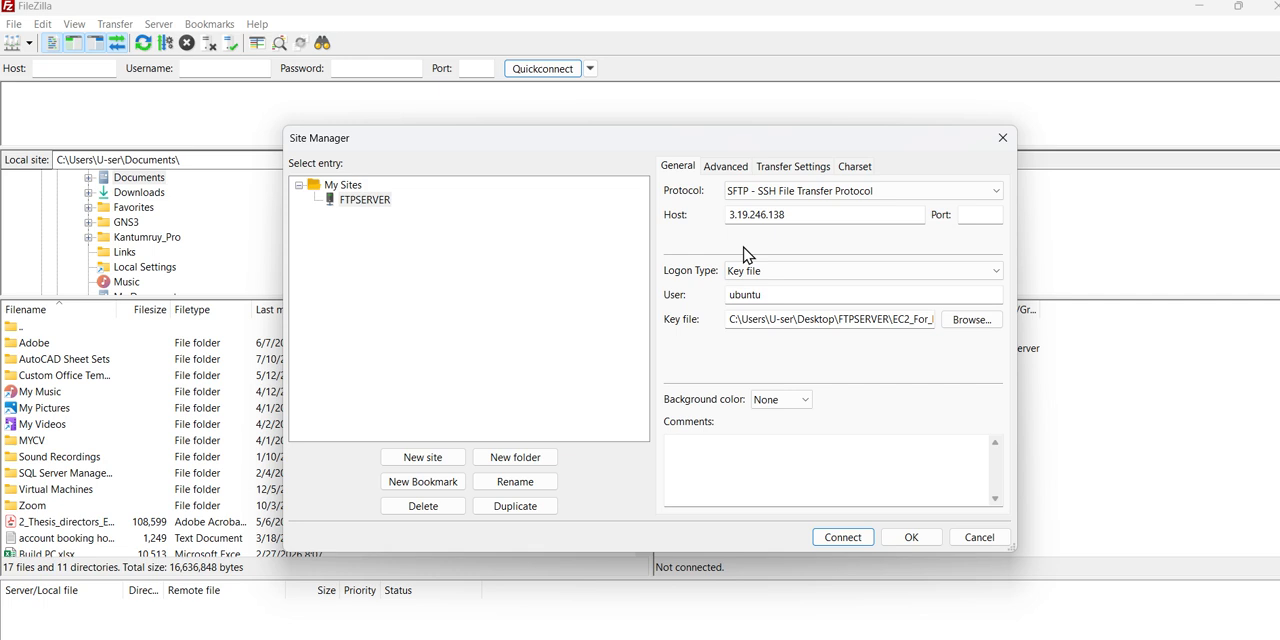
left_click(808, 216)
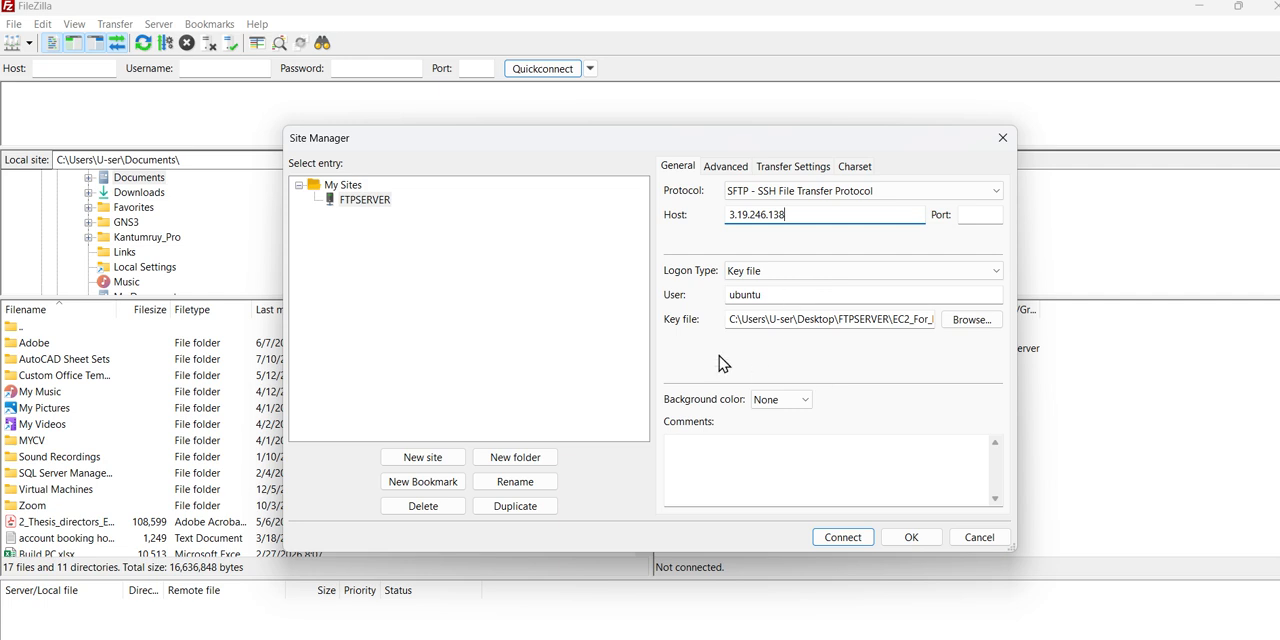
left_click(971, 320)
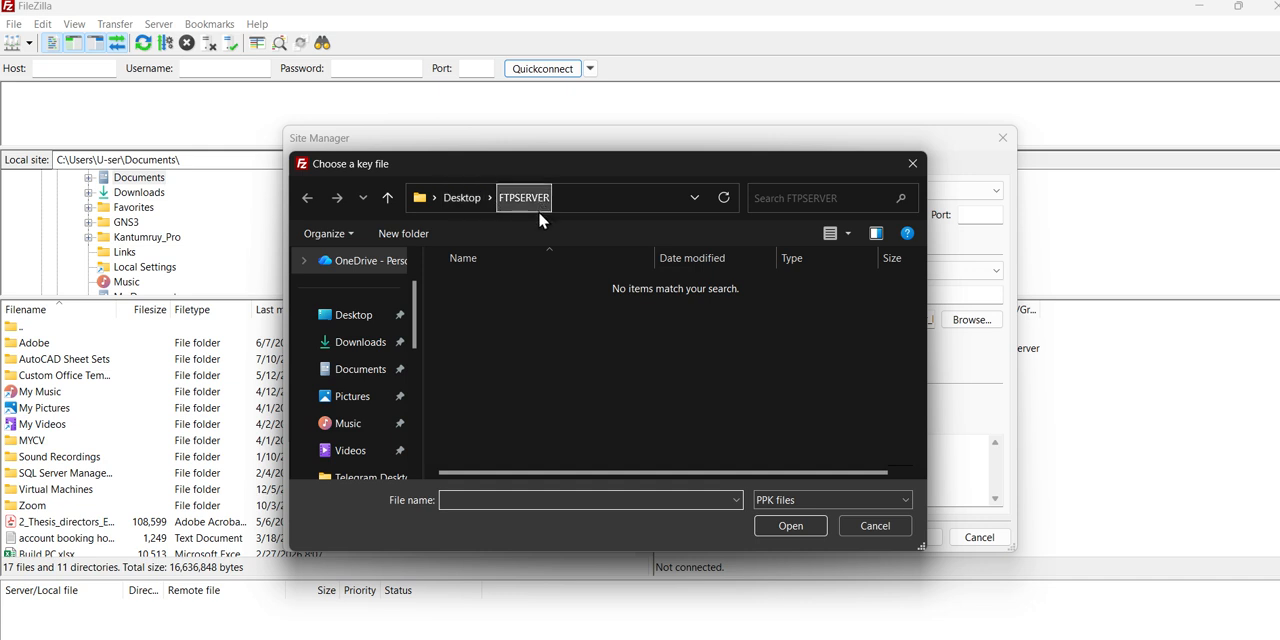
left_click(862, 537)
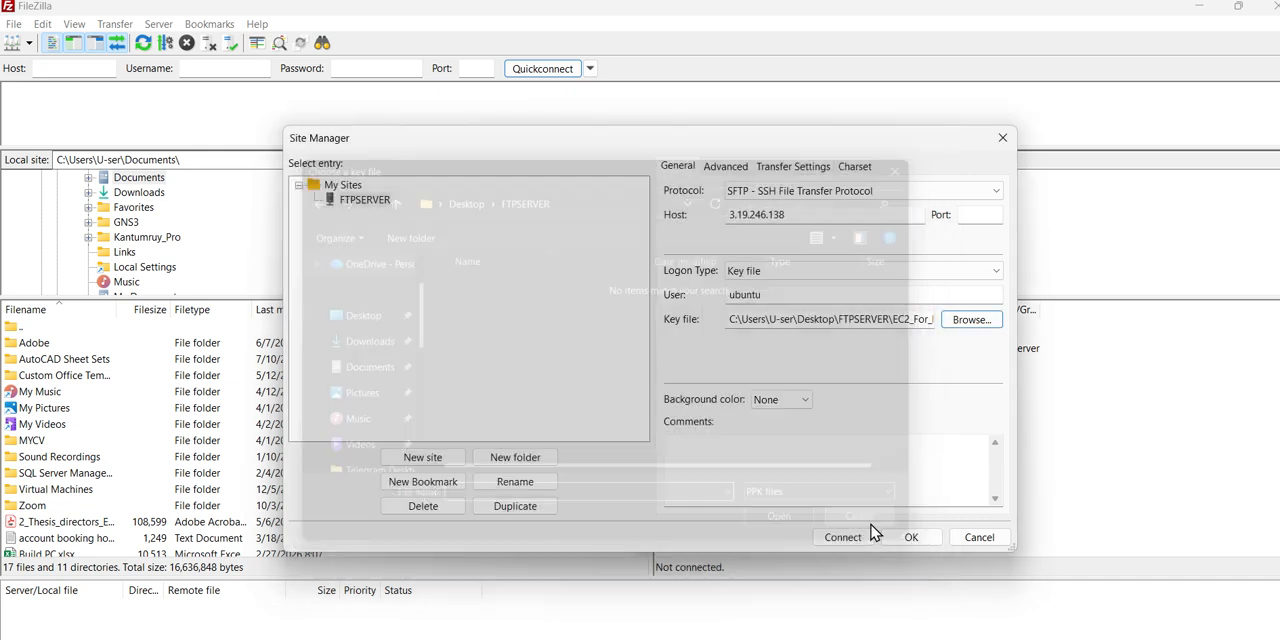
- Connect to the FTPSERVER site and trust its unknown host key for this connection
left_click(842, 537)
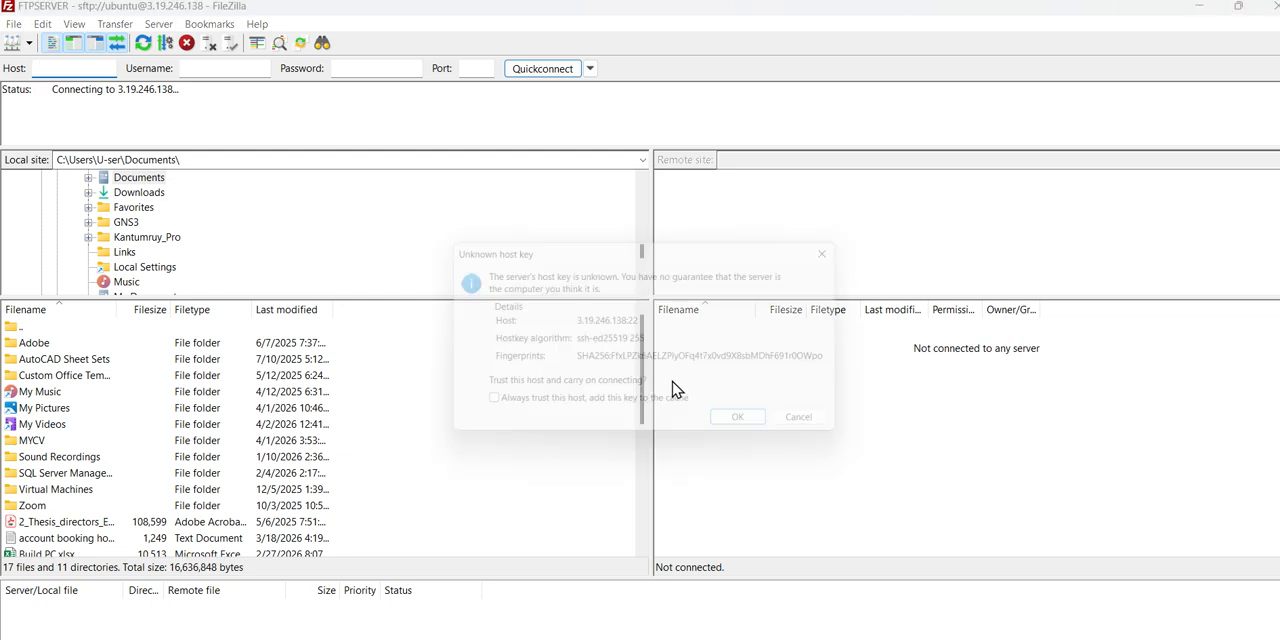
left_click(735, 429)
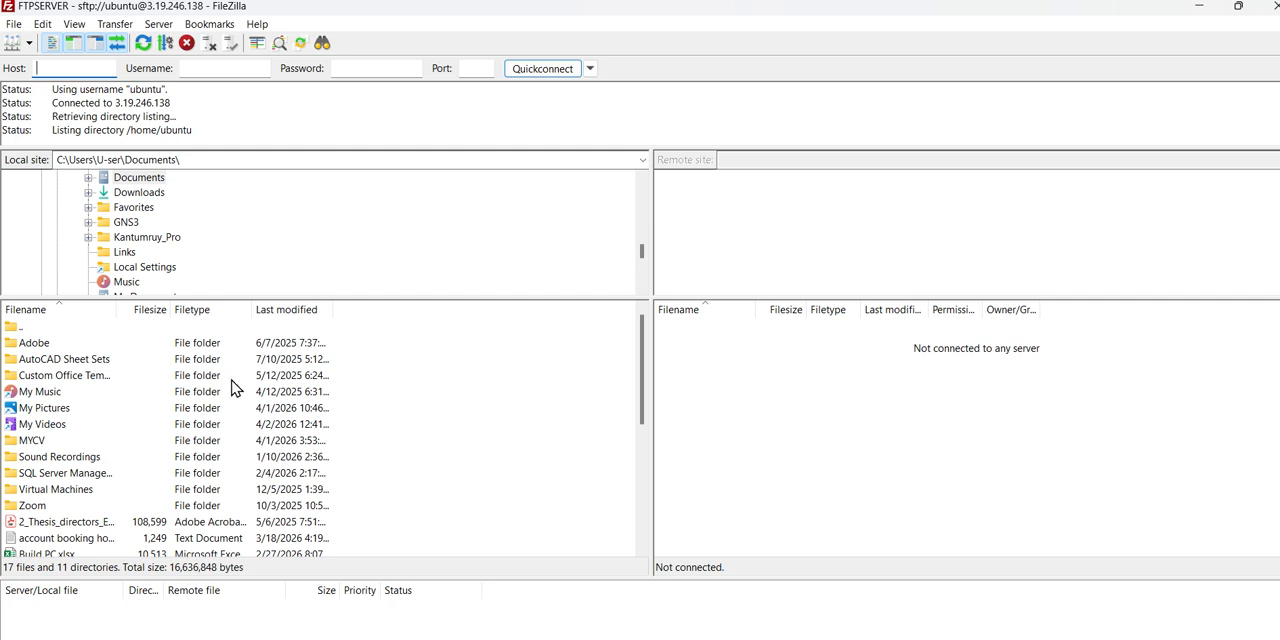
scroll(250, 495, "down", 3)
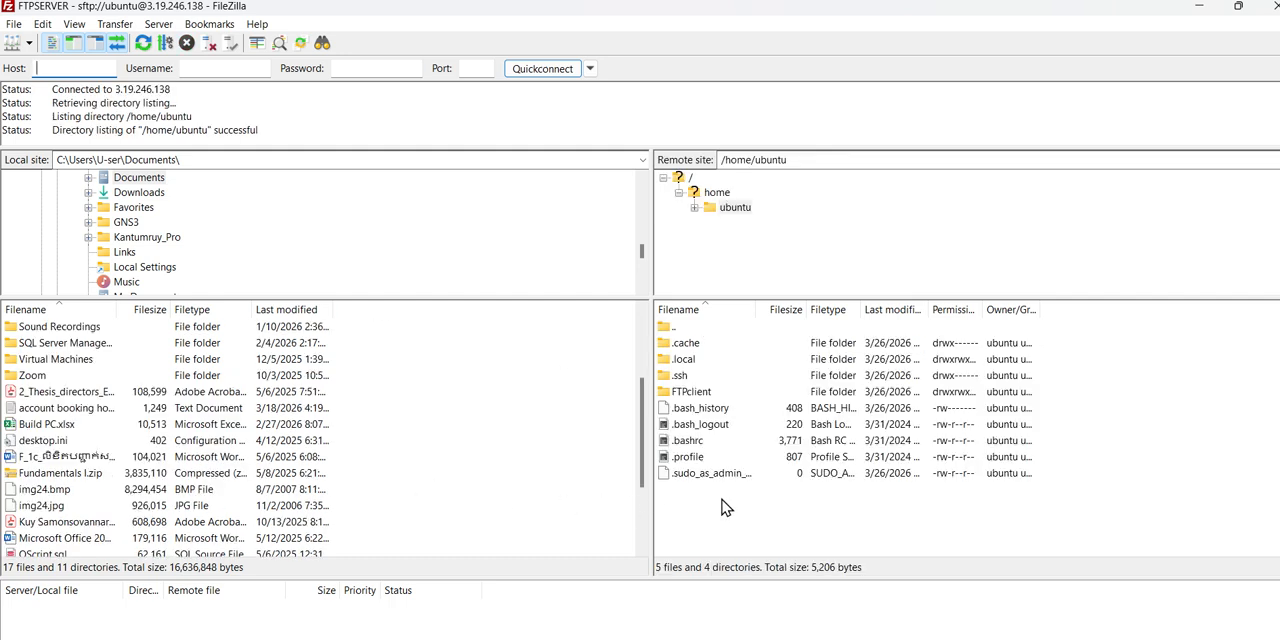
scroll(206, 436, "up", 3)
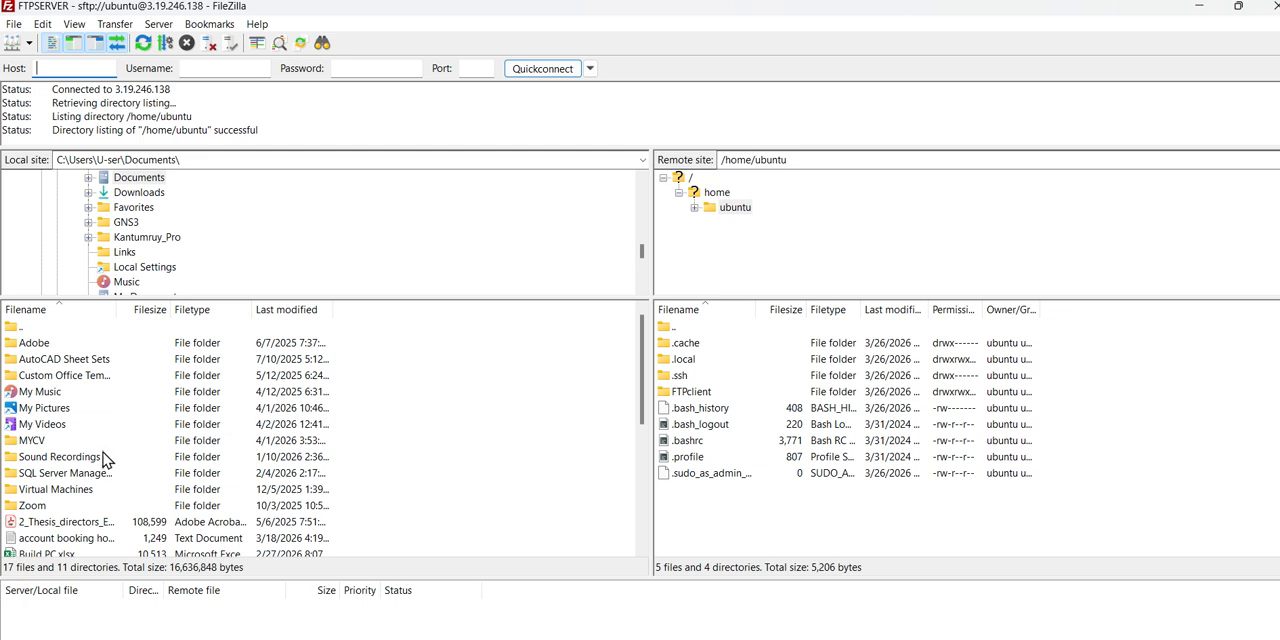
- Open the local My Pictures folder and upload room1.png to the remote /home/ubuntu directory
left_click(64, 414)
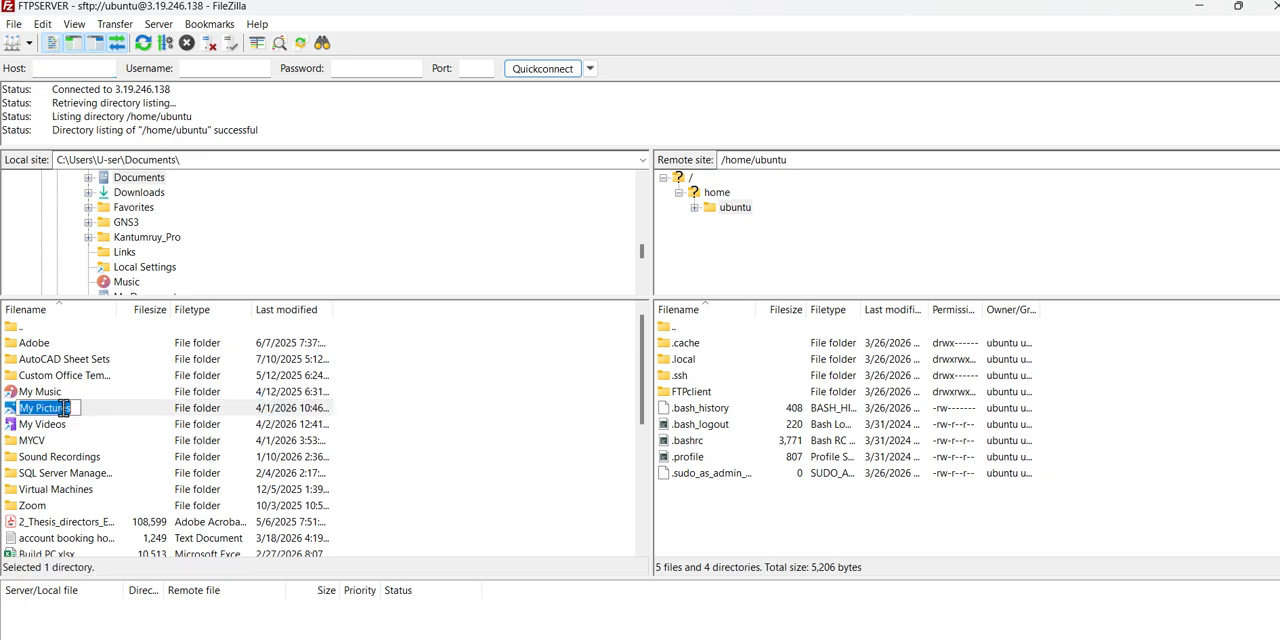
double_click(120, 414)
scroll(115, 440, "down", 4)
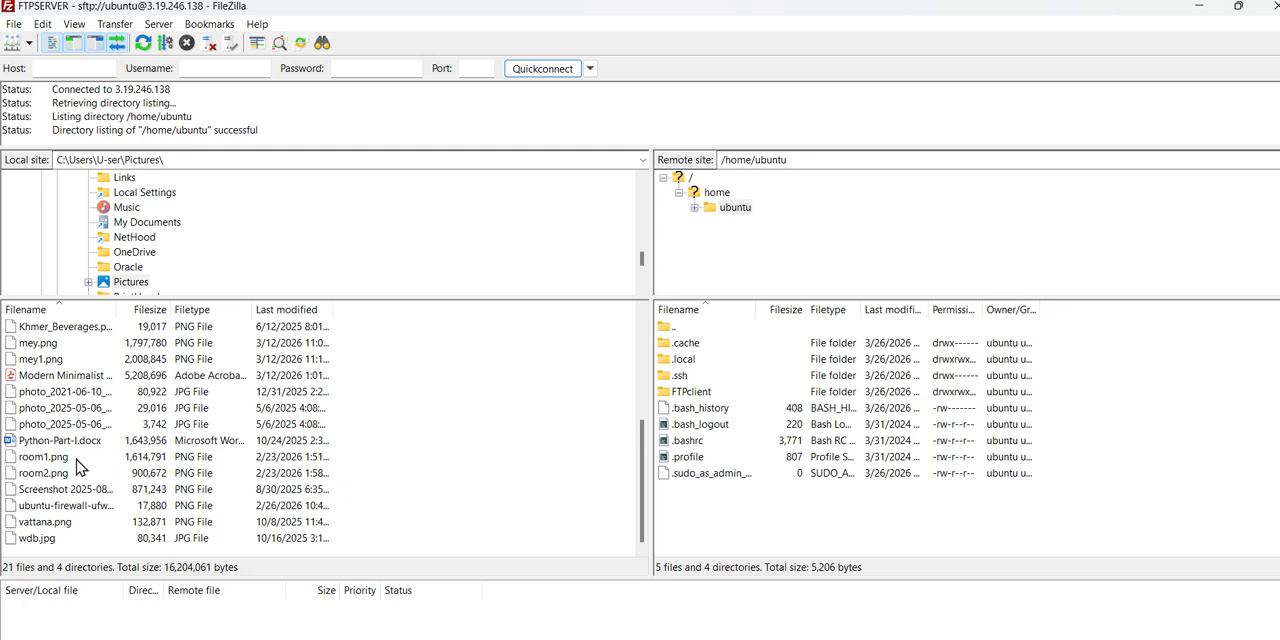
left_click(135, 456)
left_click_drag(135, 456, 788, 528)
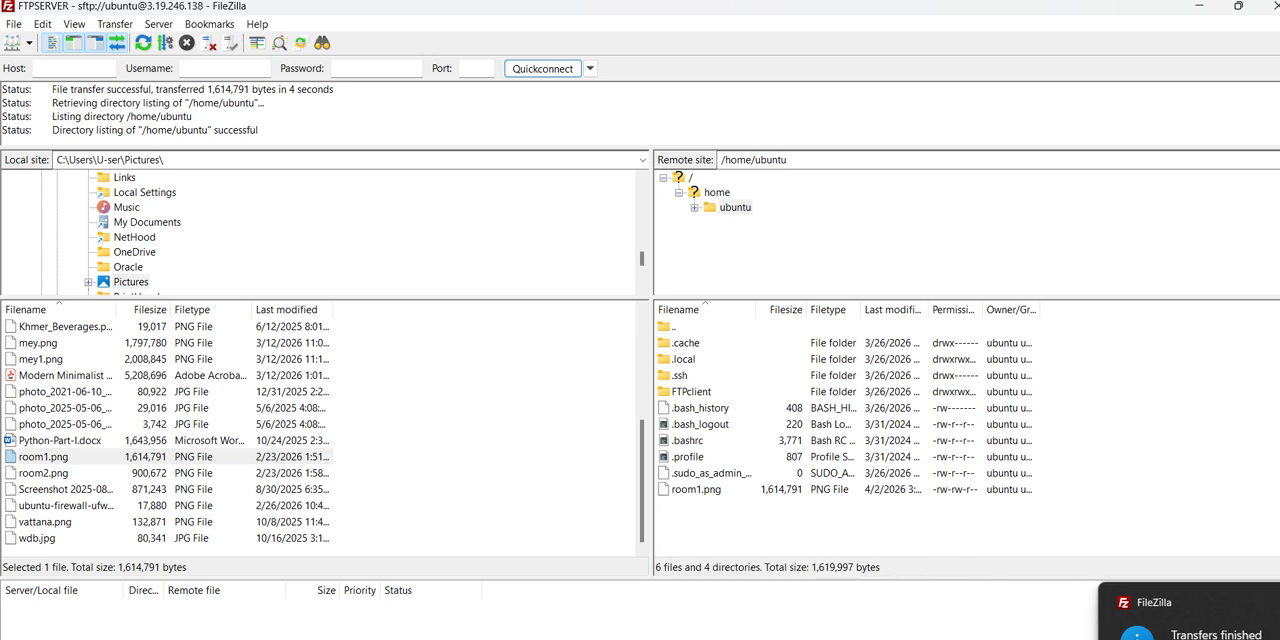
- Switch to the SSH terminal, clear it and list the contents of /etc with ls
left_click(755, 638)
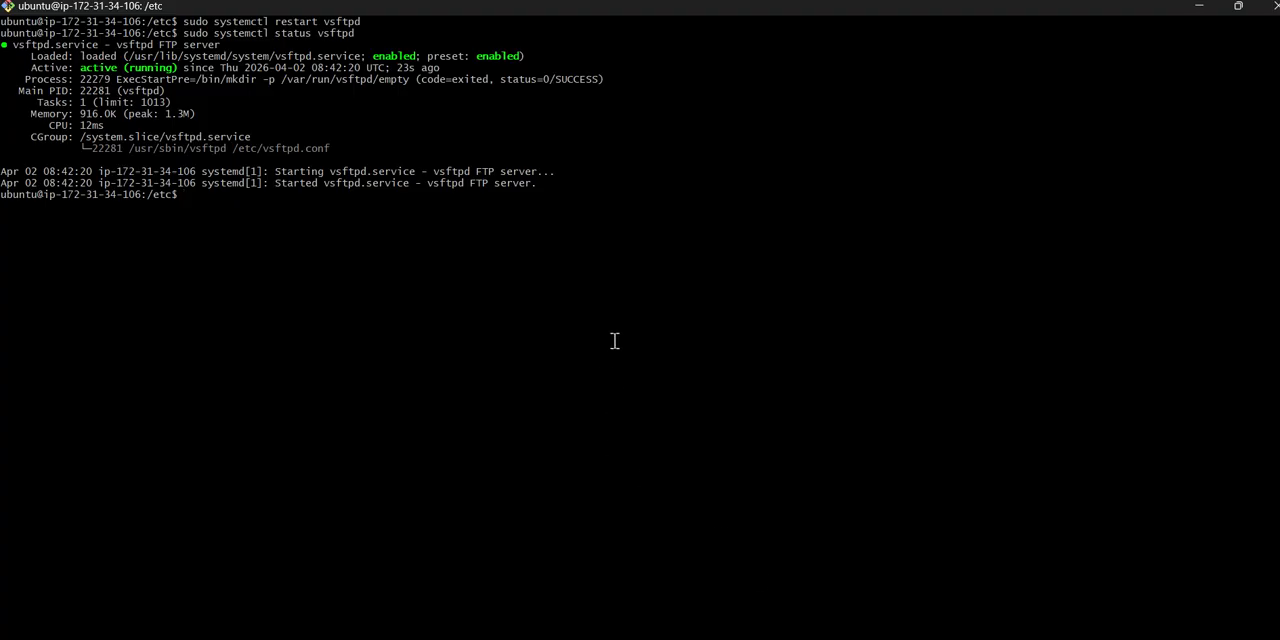
key("ctrl+l")
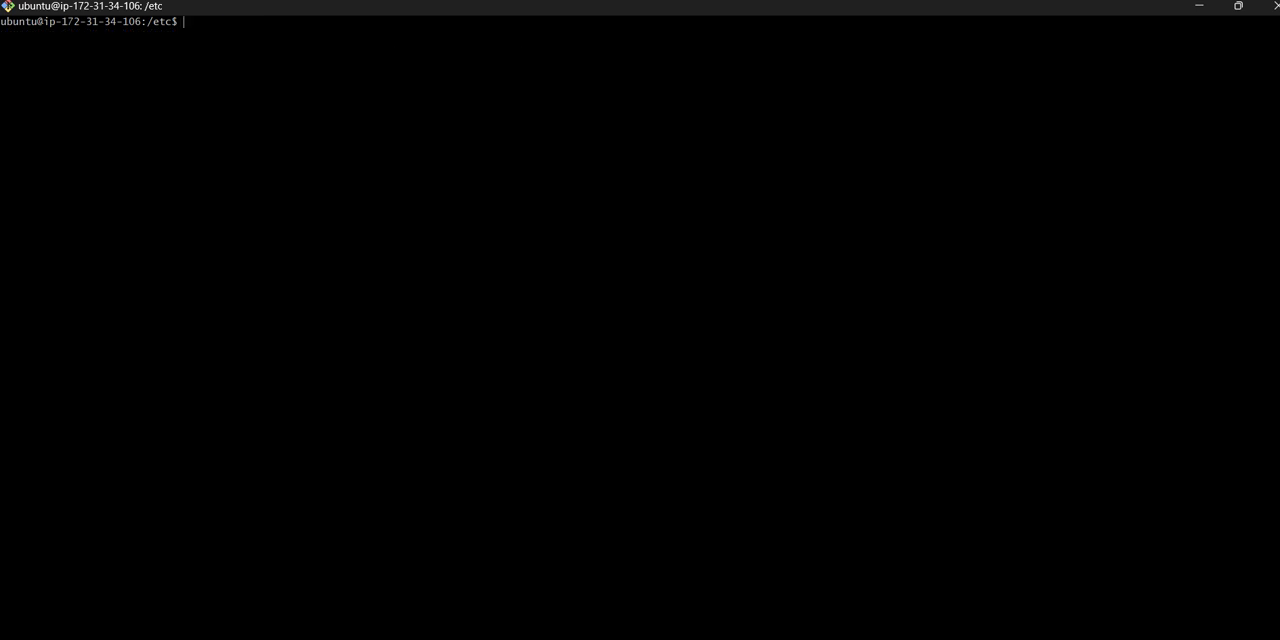
type("ls lh")
key("Return")
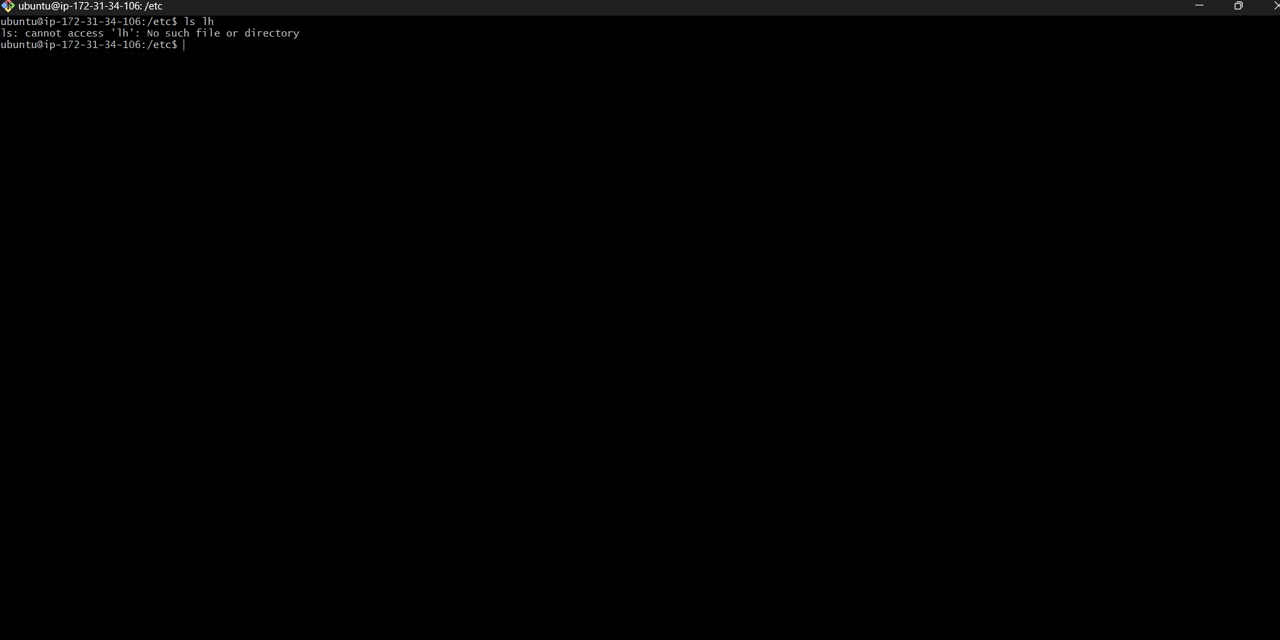
type("ls")
key("Return")
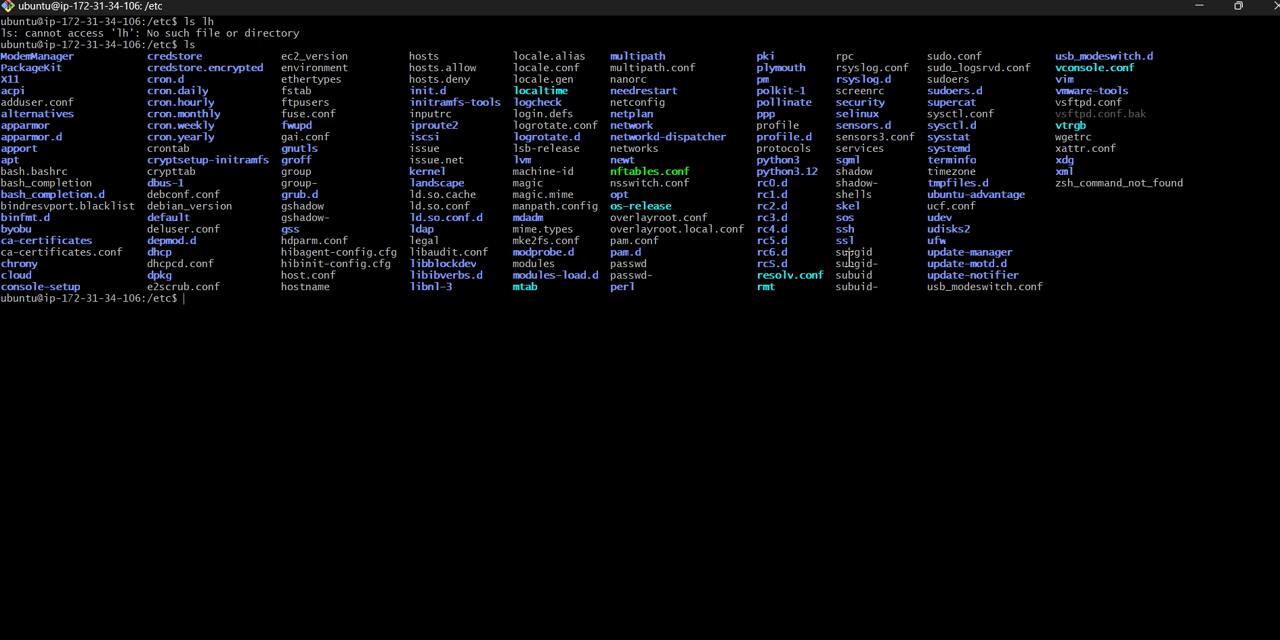
- Switch back to FileZilla, open the remote FTPclient folder and upload the local room2.png into it
key("alt+Tab")
key("alt+Tab")
key("alt+Tab")
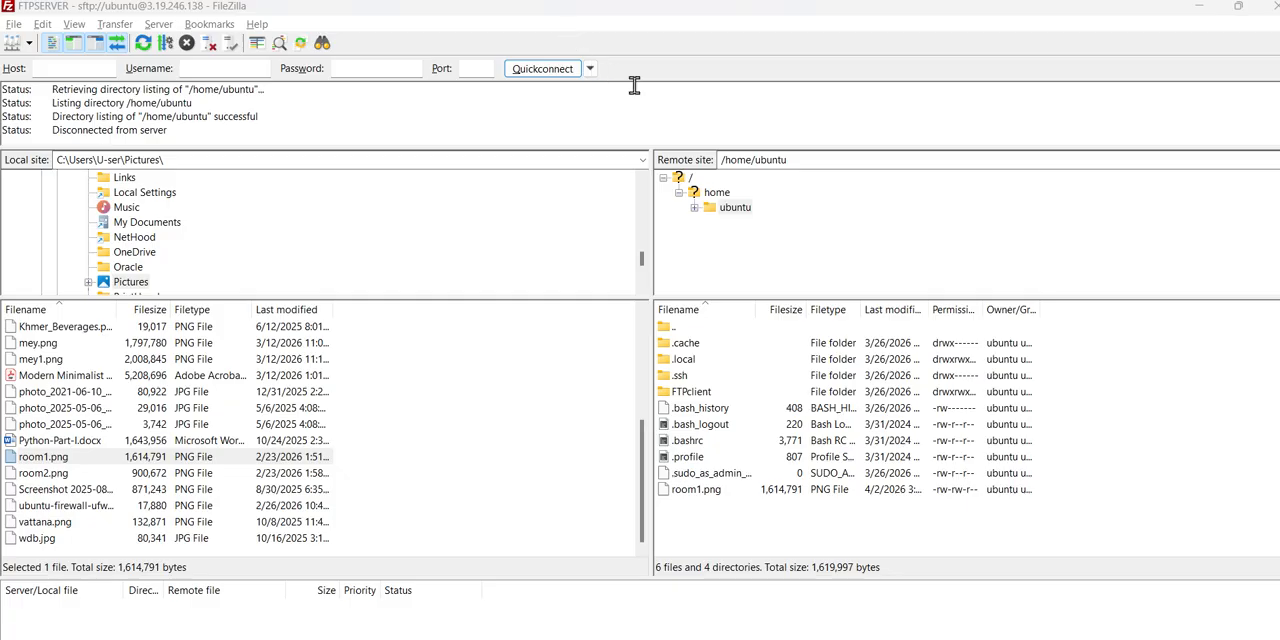
left_click(698, 395)
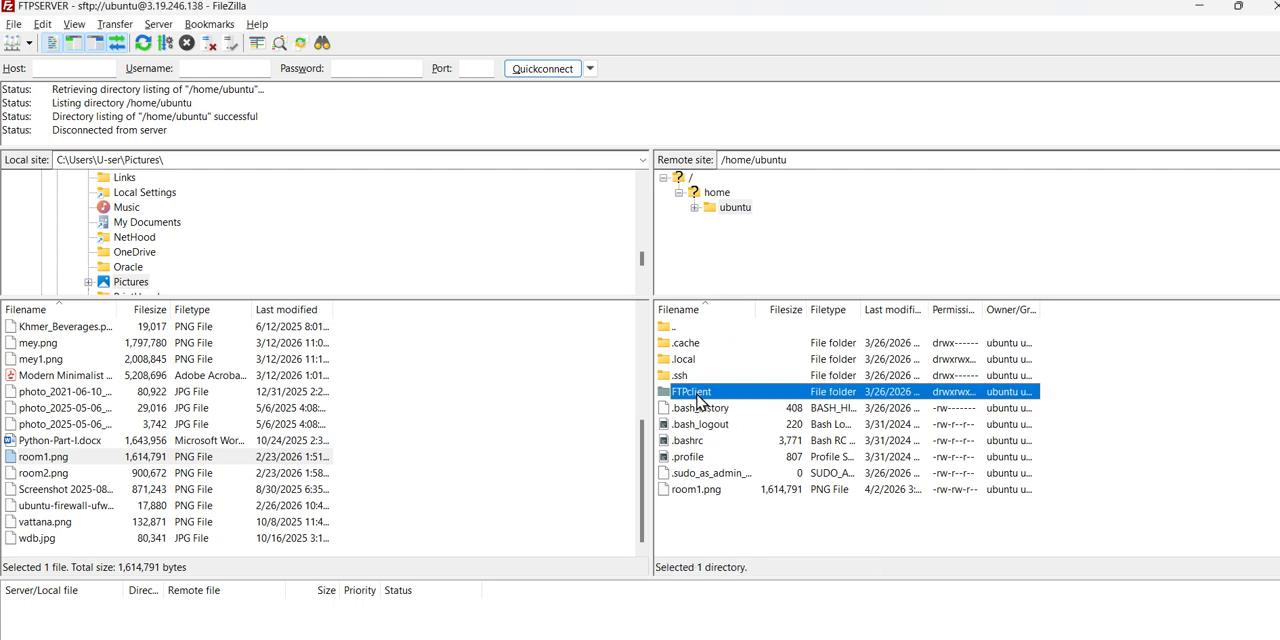
double_click(698, 398)
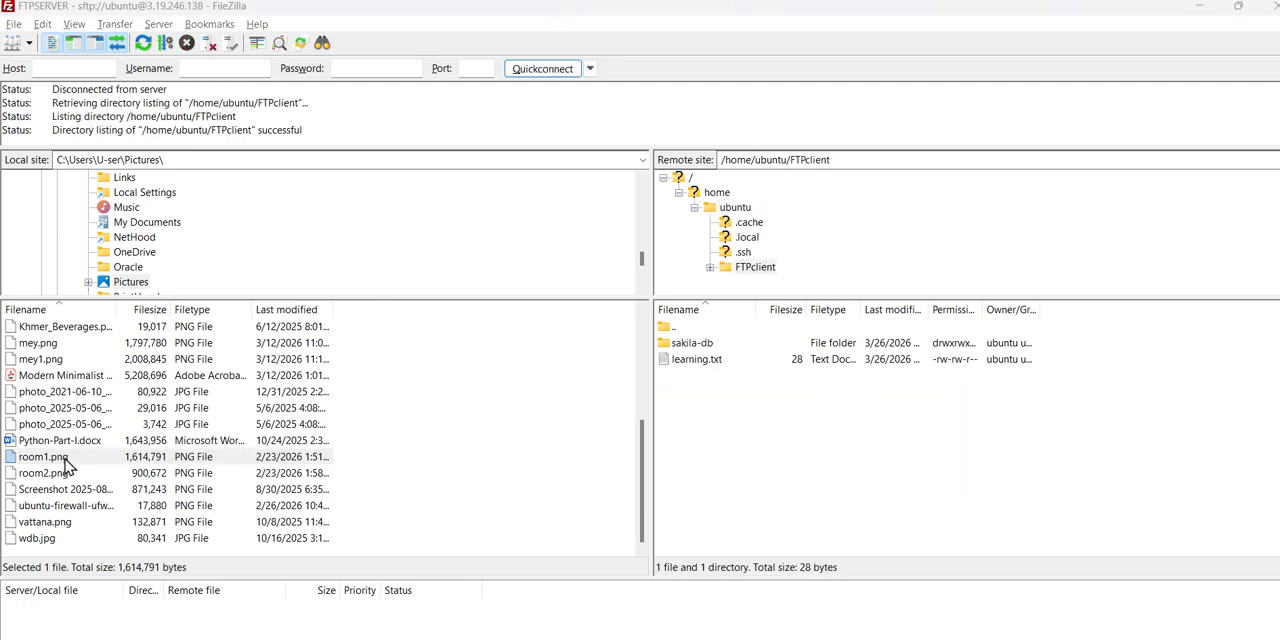
left_click_drag(62, 476, 780, 438)
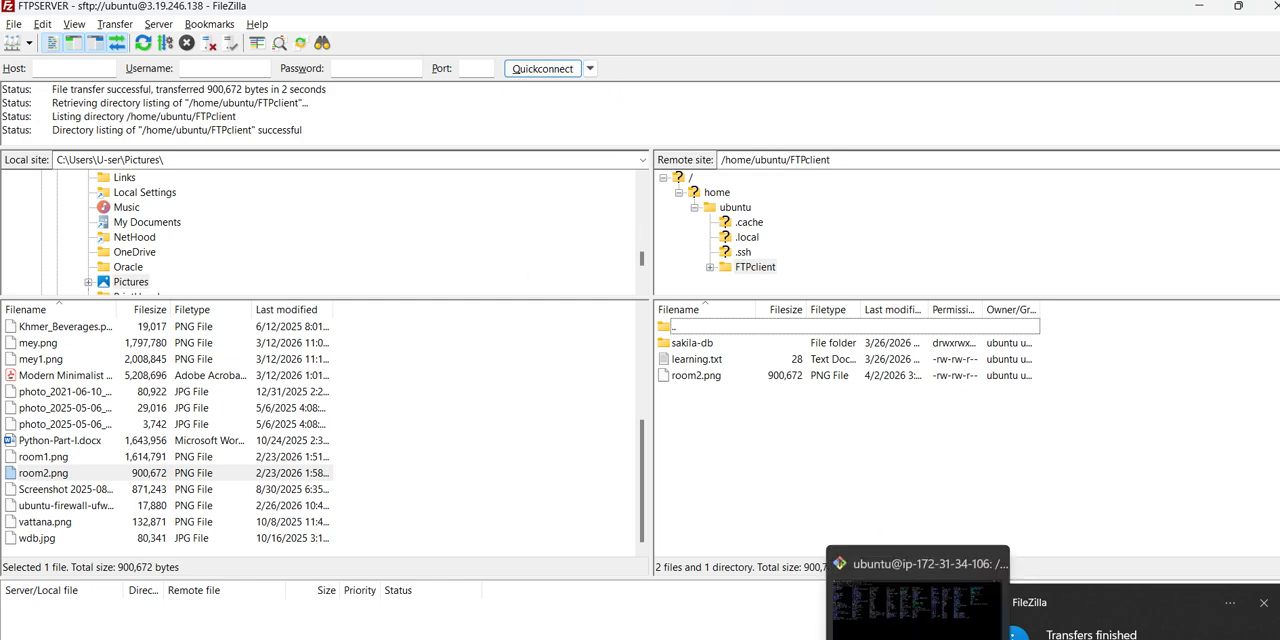
- Switch to the SSH terminal, clear it and try to enter the folder with cd FTPClient
left_click(918, 638)
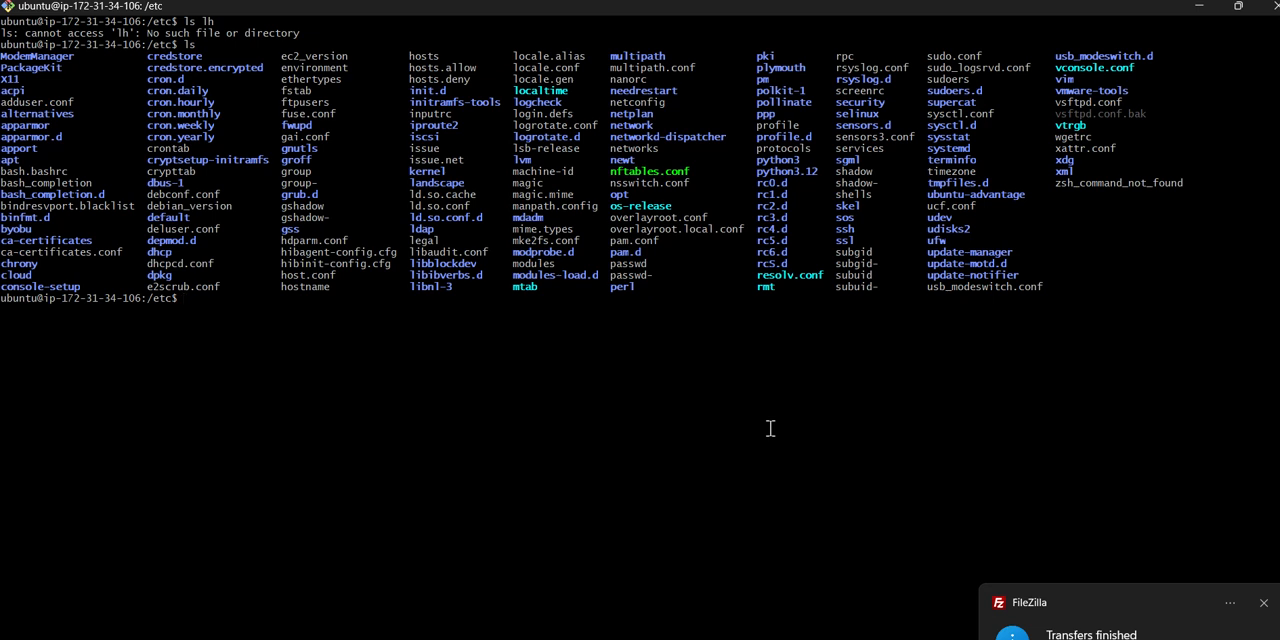
key("ctrl+l")
type("cd")
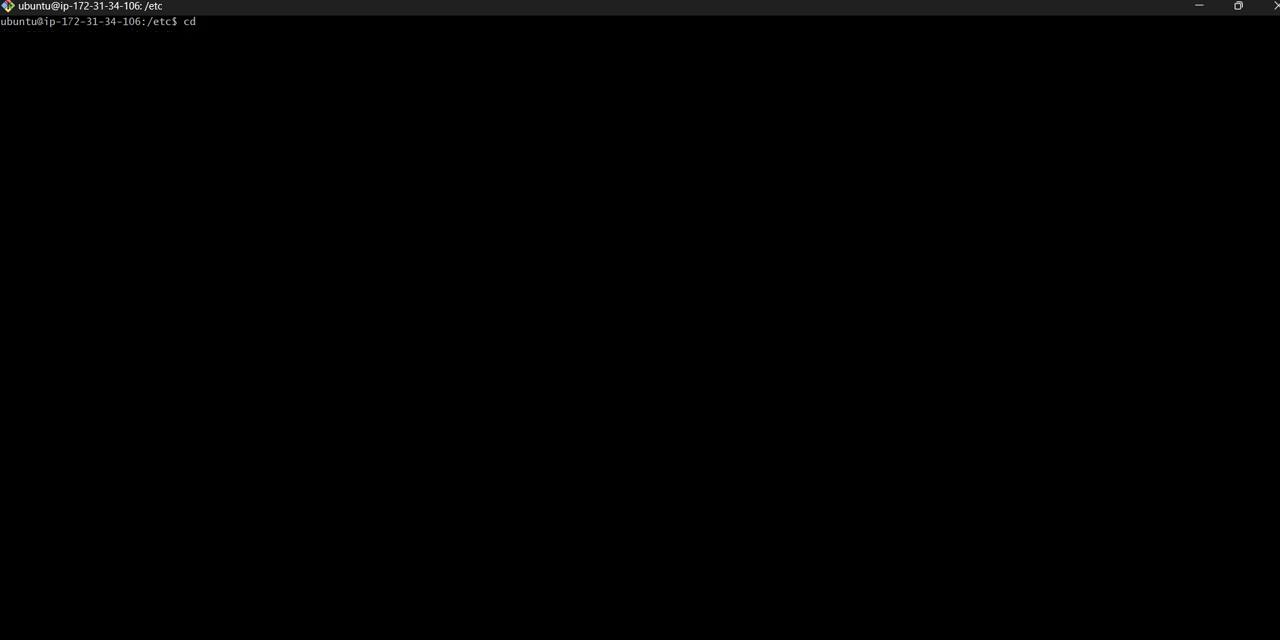
type(" /")
key("BackSpace")
key("BackSpace")
type("FTPClient")
key("Return")
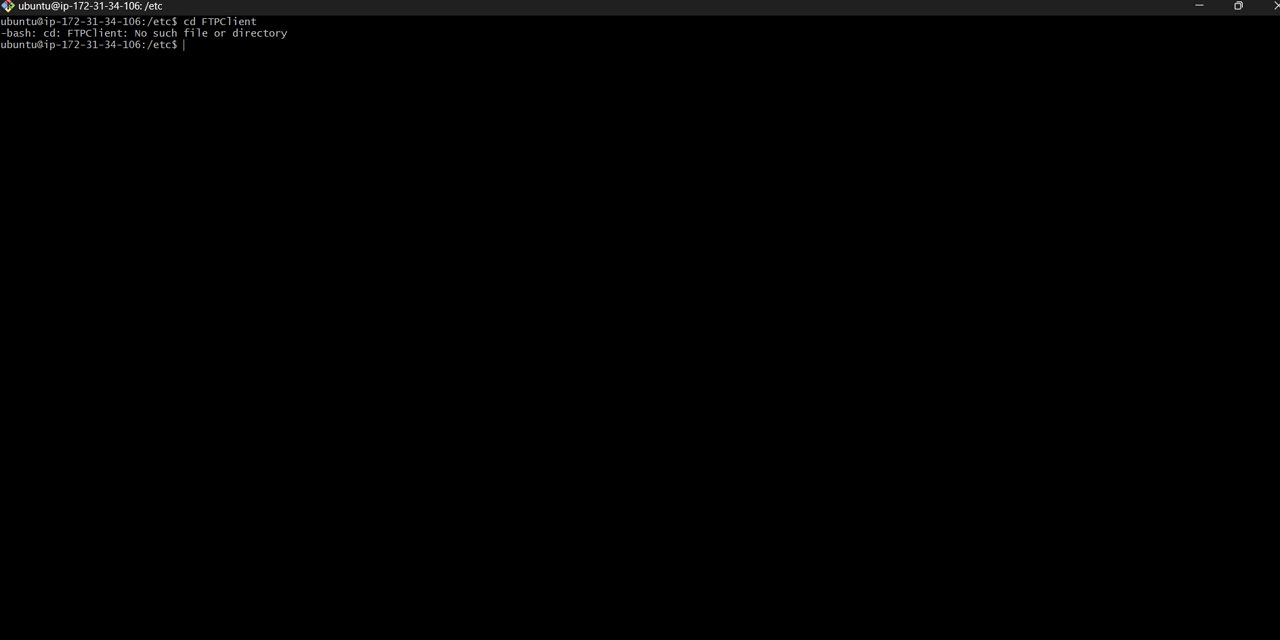
- List the /etc directory with ls and try to enter the folder with cd FTPclient
type("ls")
key("Return")
key("Up")
key("Up")
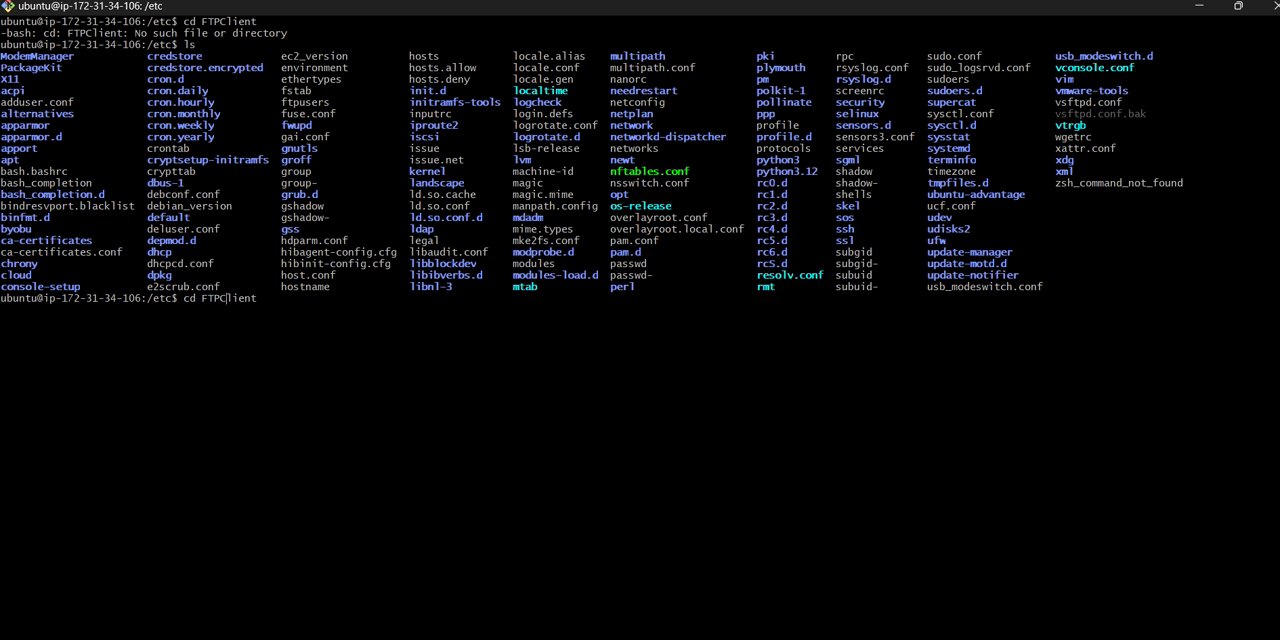
key("BackSpace")
type("c")
key("Return")
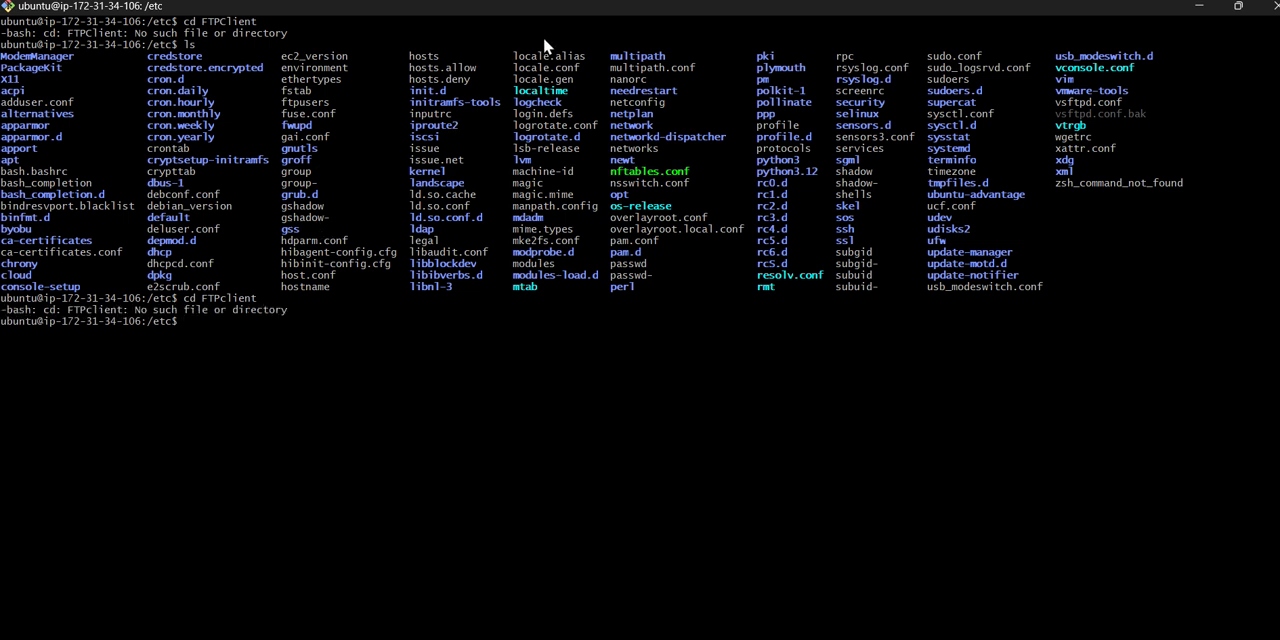
- Return to the home directory with cd and list its contents with ls
type("cd")
key("Return")
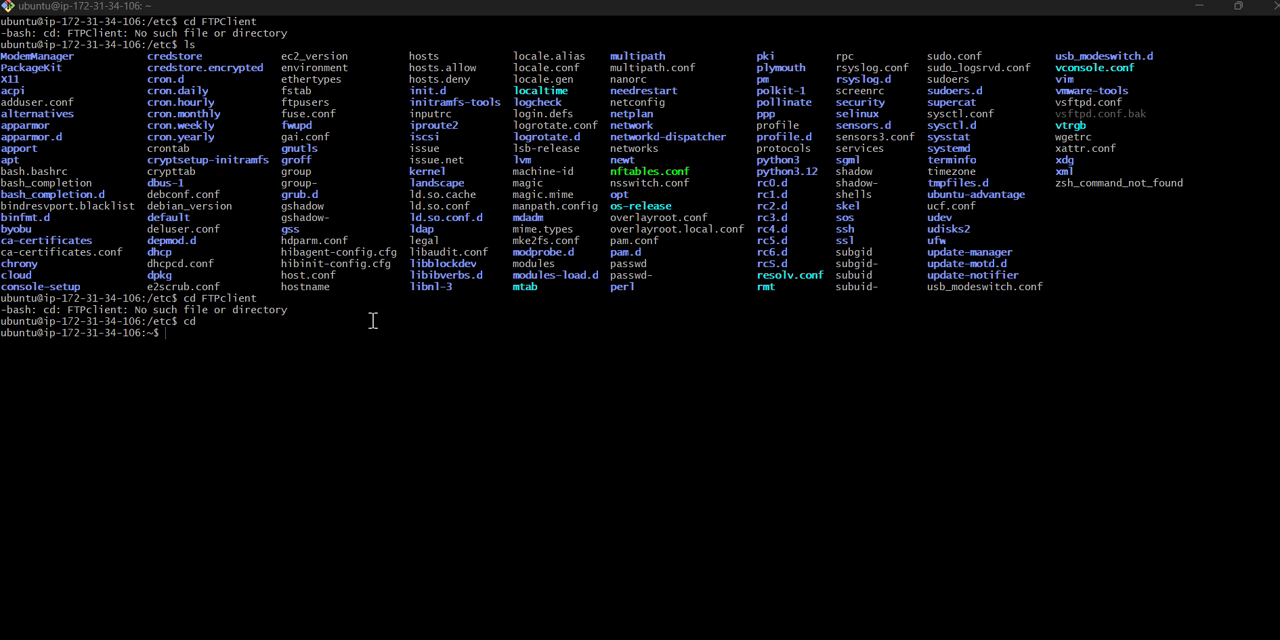
type("cd")
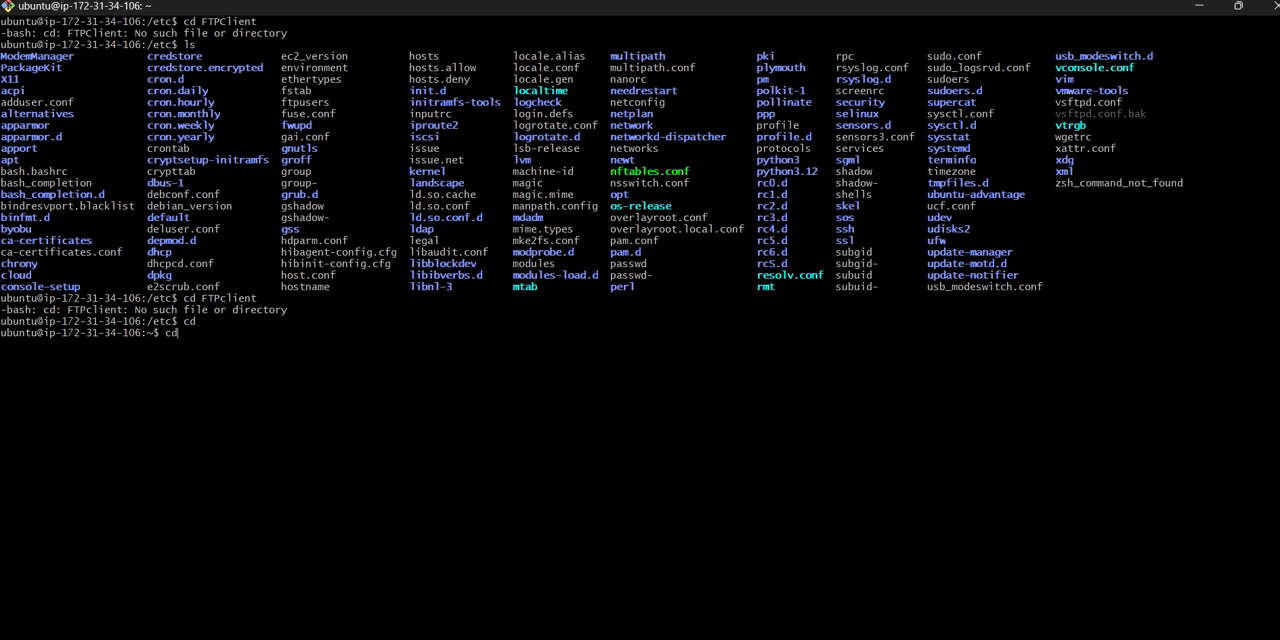
key("BackSpace")
key("BackSpace")
type("ls")
key("Return")
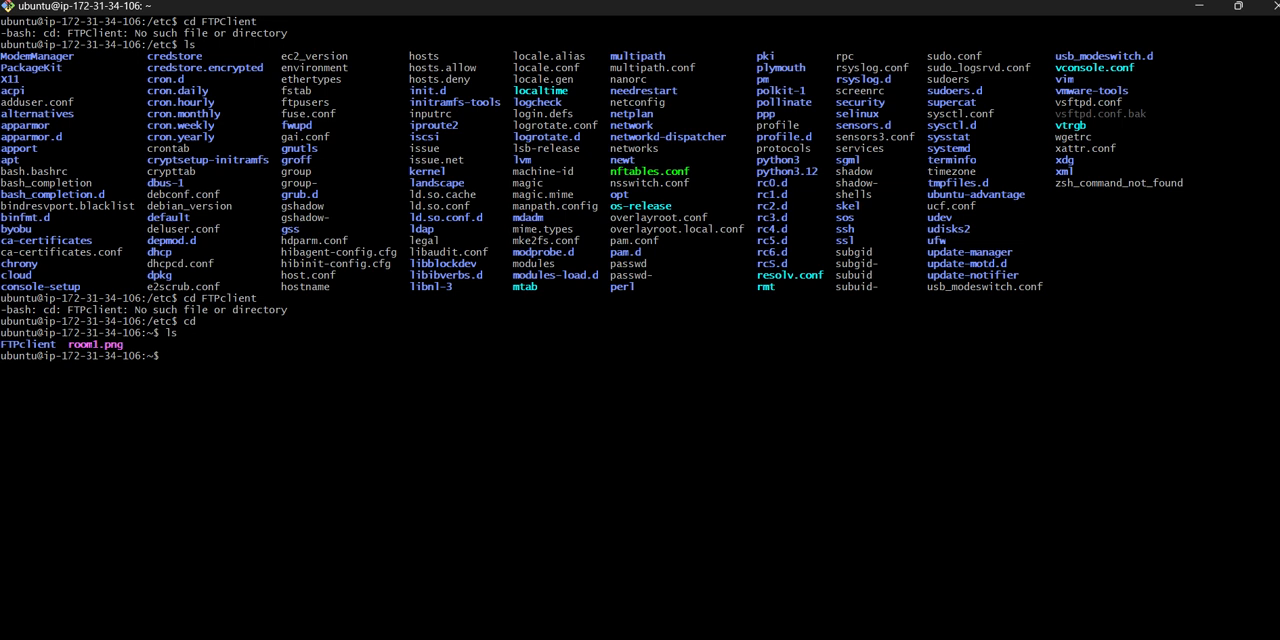
- Enter the uploads folder from the home directory with cd FTPclient
type("cd FTpcl")
key("BackSpace")
type("Pclient")
key("Return")
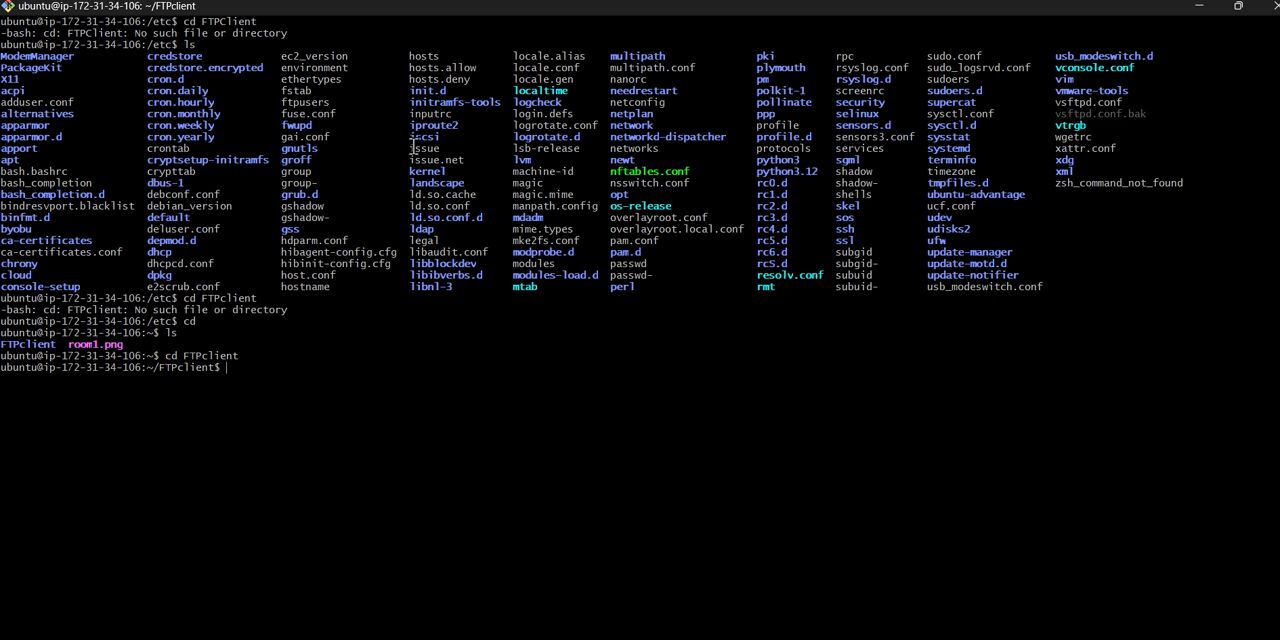
- List the contents of the FTPclient folder with ls to check for the uploaded room2.png
left_click(561, 38)
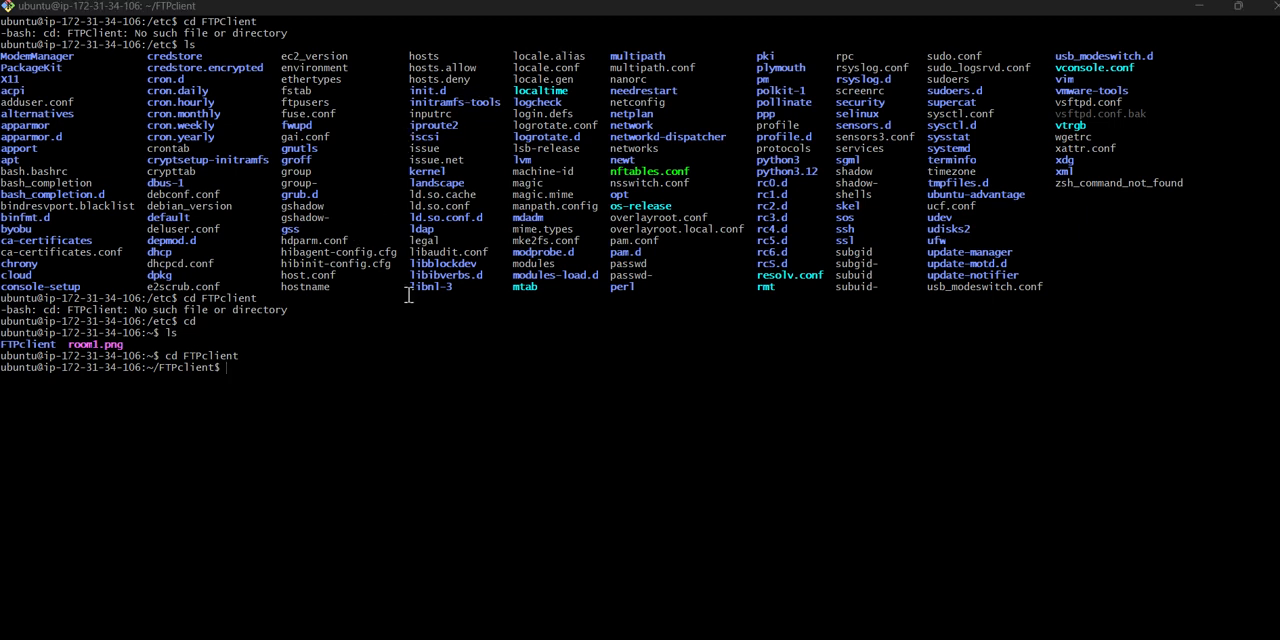
left_click(371, 362)
type("ls")
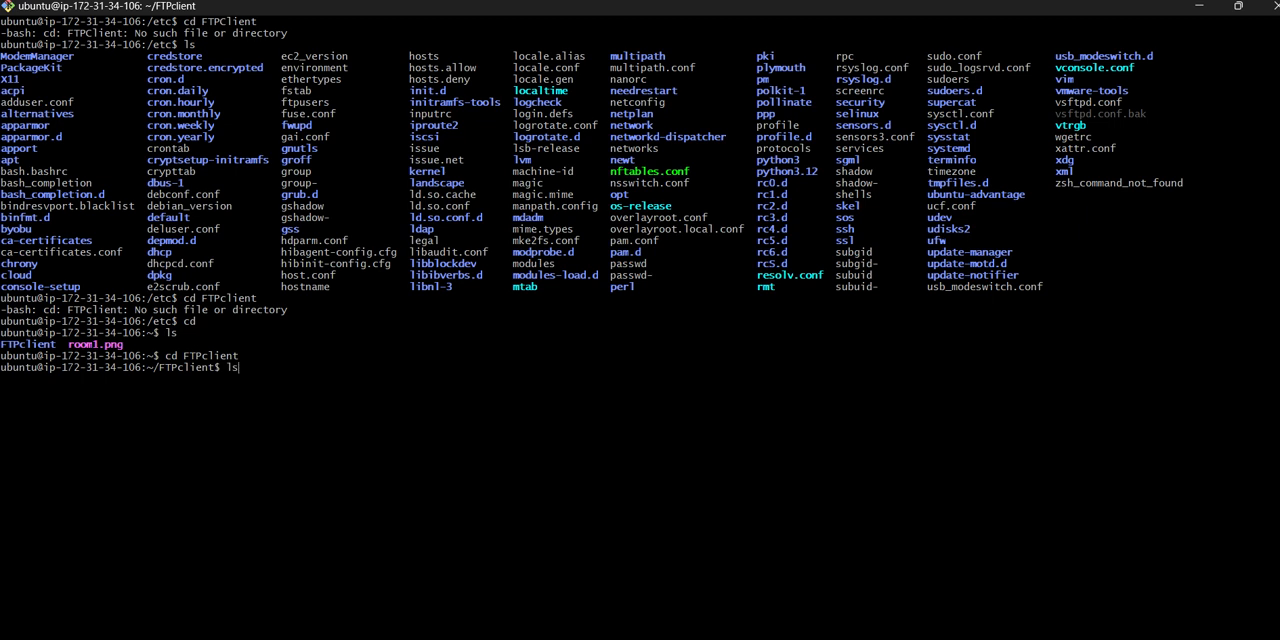
key("Return")
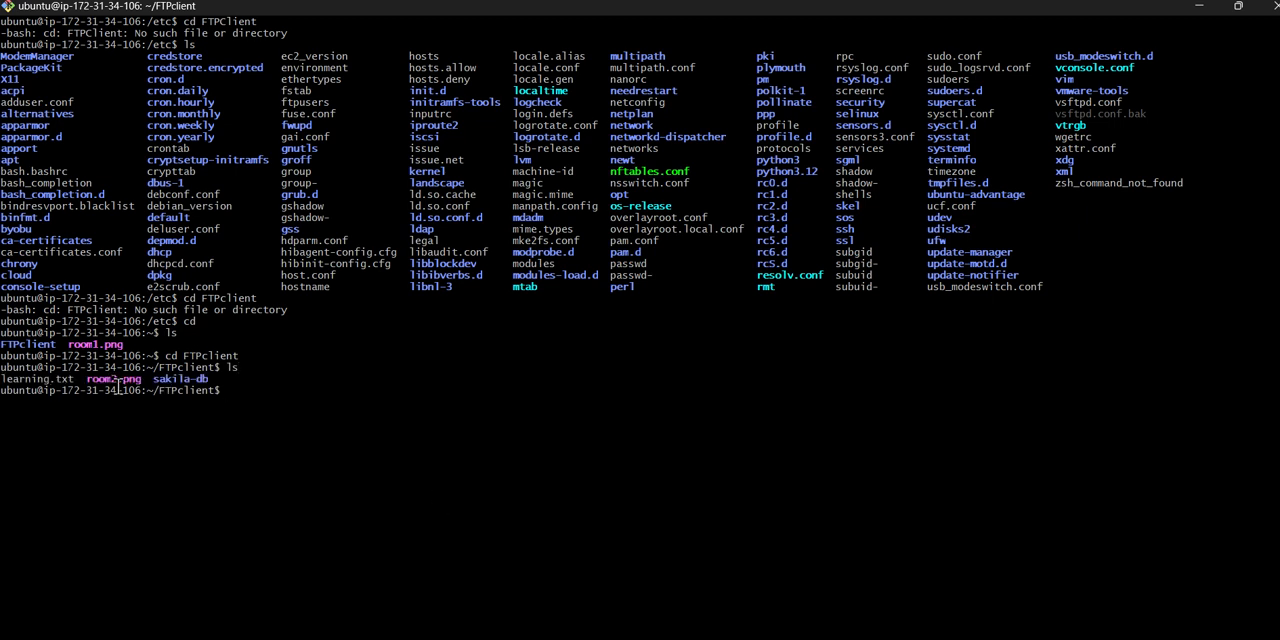